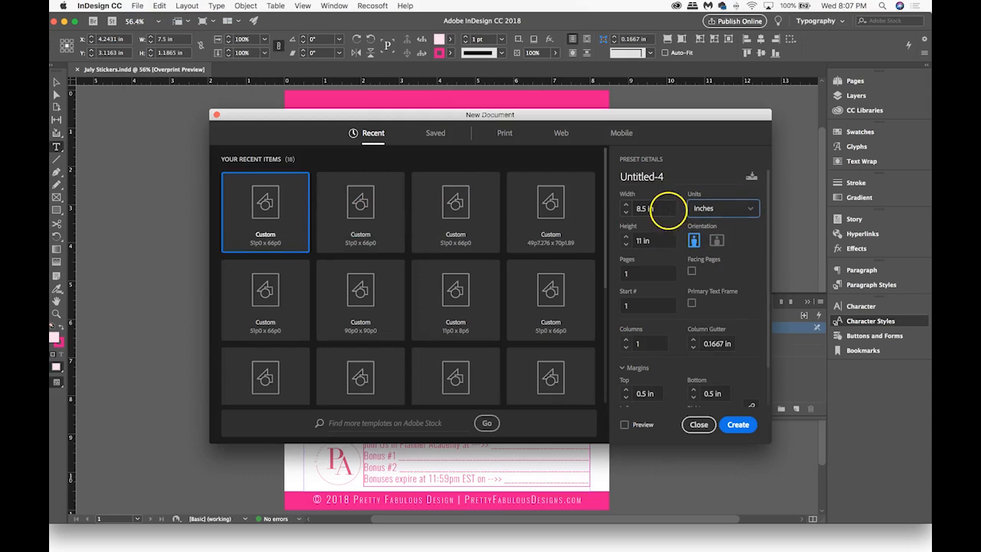
# Create a new portrait document of 8.5 × 11 in with 0.5 in margins
pyautogui.scroll(-3, 692, 322)
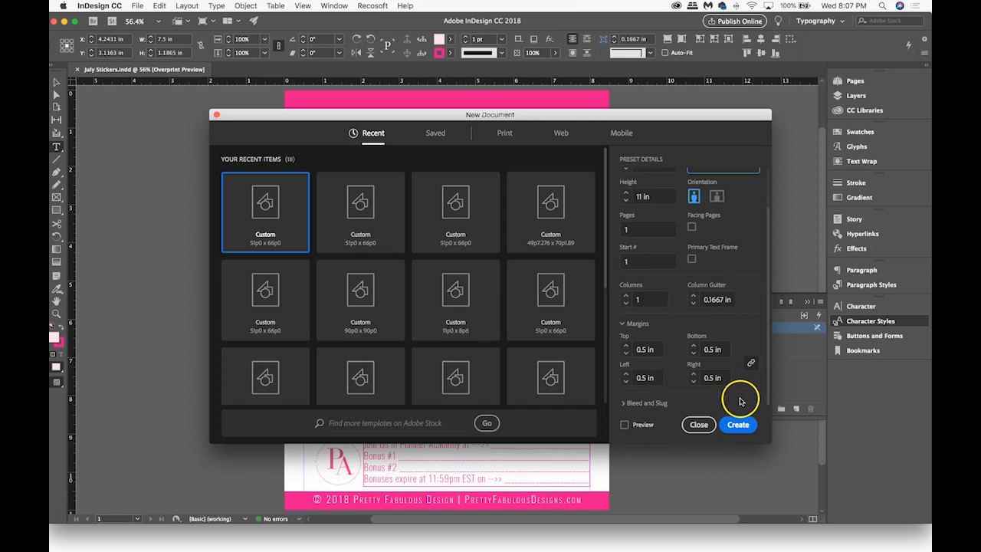
pyautogui.click(738, 426)
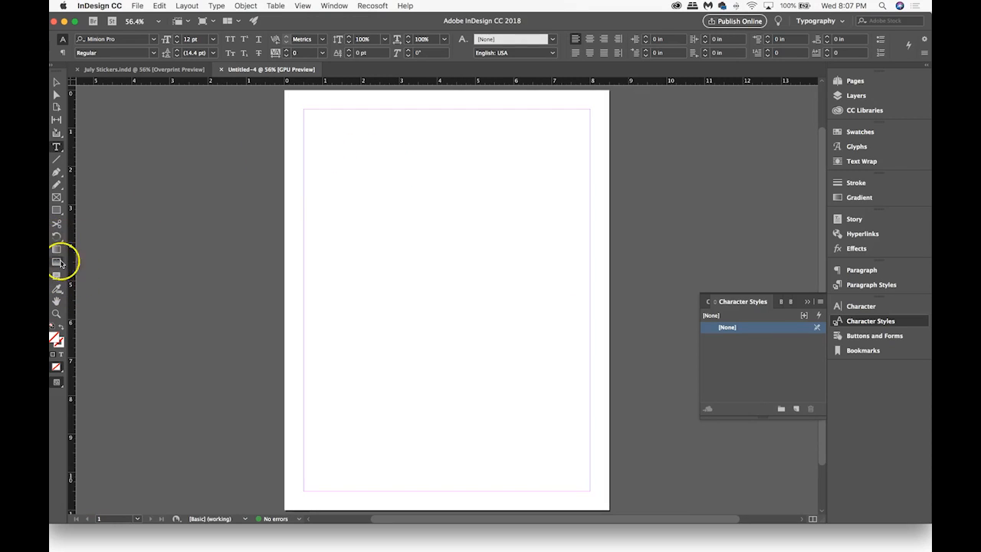
# Draw an 8.5 × 0.5 in rectangle across the page's top edge and fill it with the C=0 M=100 Y=0 K=0 swatch
pyautogui.click(191, 70)
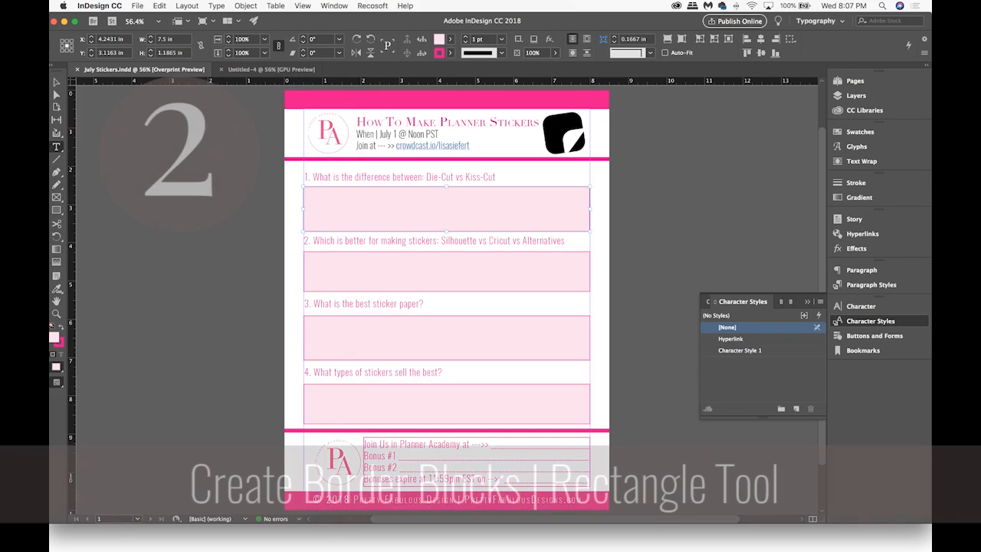
pyautogui.click(254, 71)
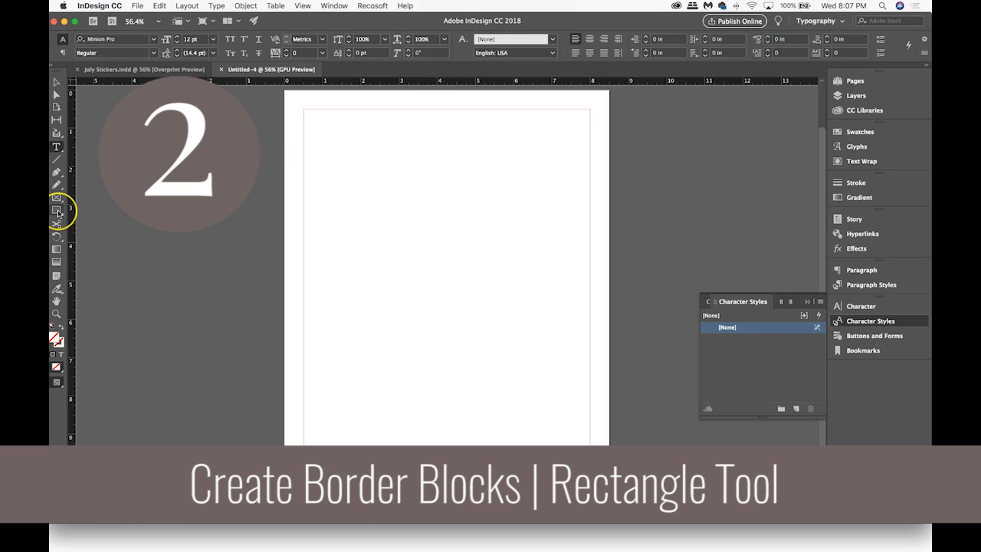
pyautogui.click(56, 211)
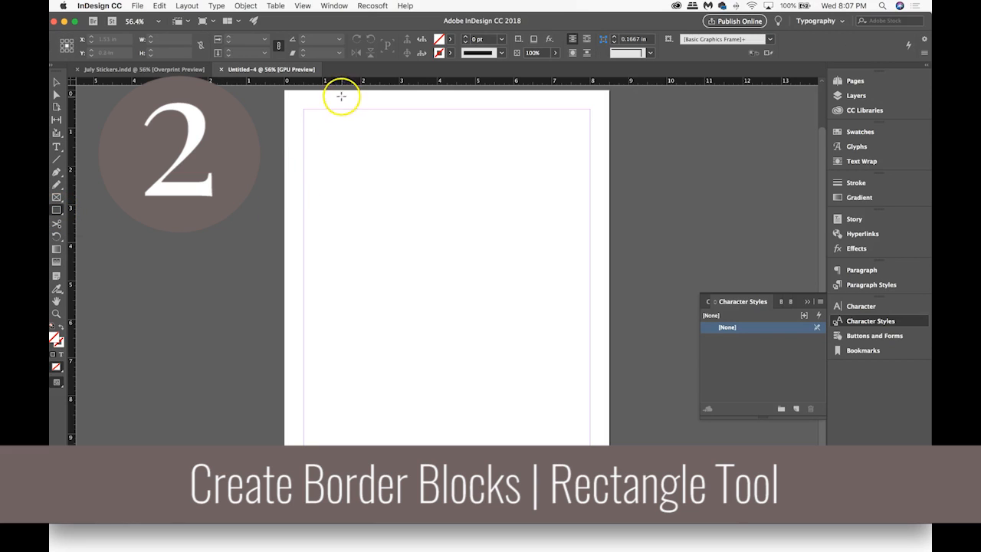
pyautogui.moveTo(284, 92); pyautogui.dragTo(610, 109)
pyautogui.click(450, 39)
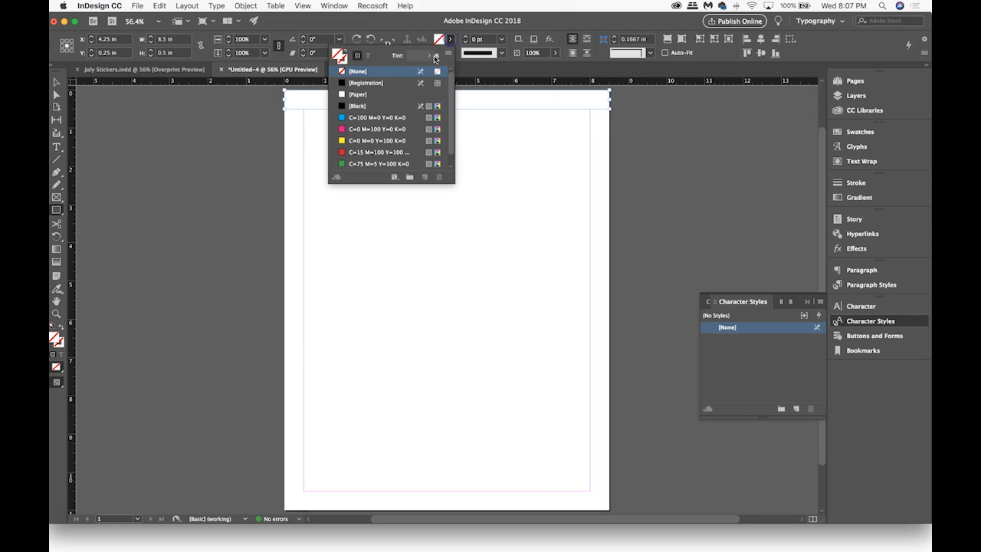
pyautogui.click(357, 132)
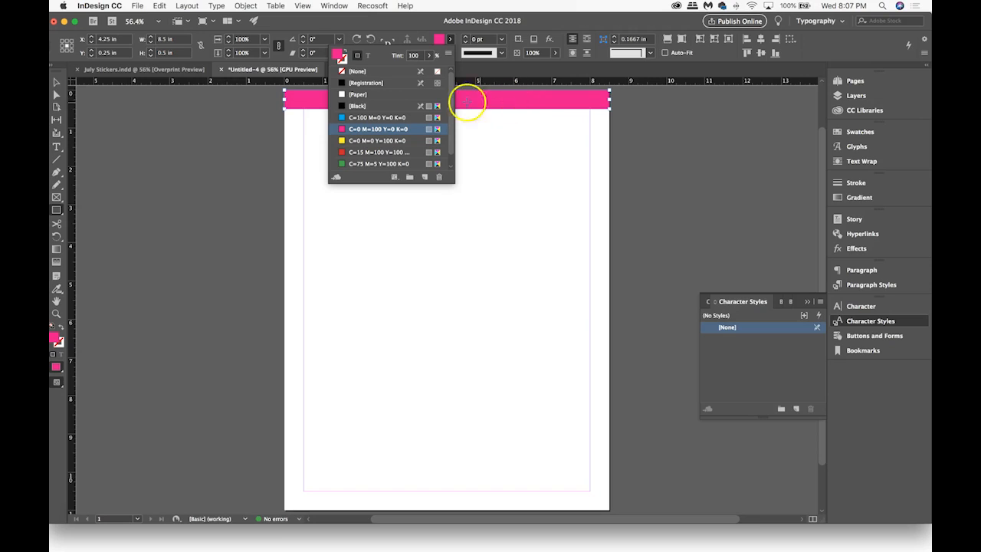
# Duplicate the pink bar and position the copy flush along the page's bottom edge
pyautogui.click(56, 83)
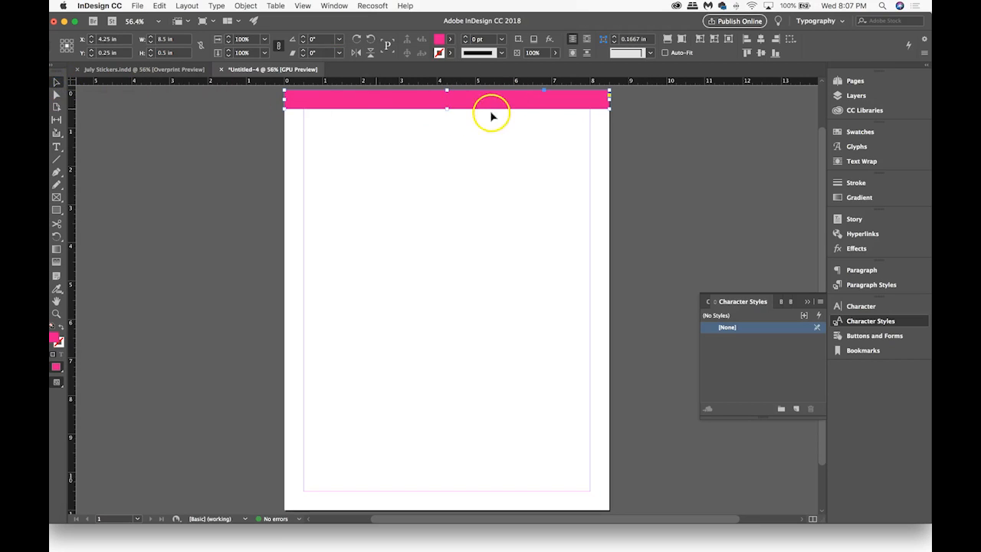
pyautogui.click(499, 104)
pyautogui.press('super+v')
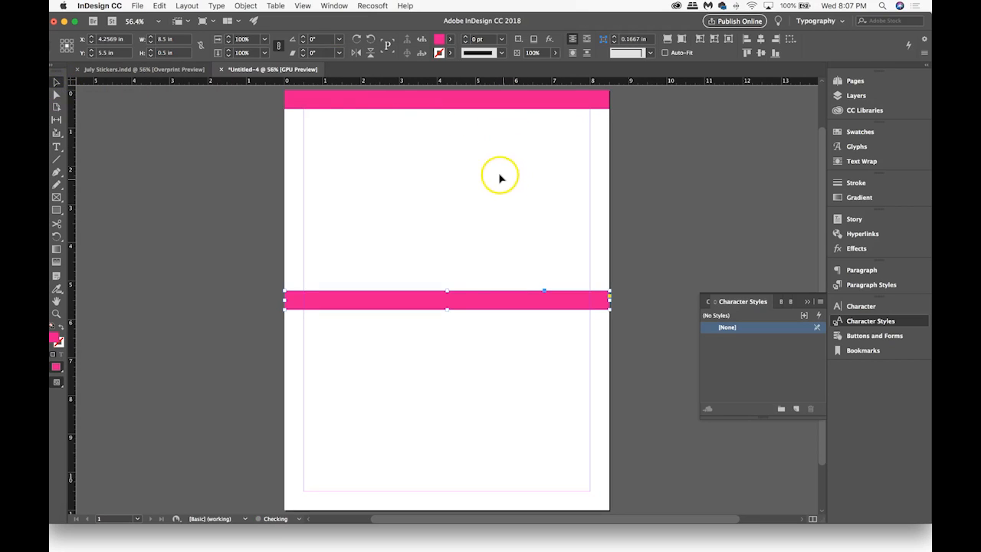
pyautogui.moveTo(499, 300); pyautogui.dragTo(507, 447)
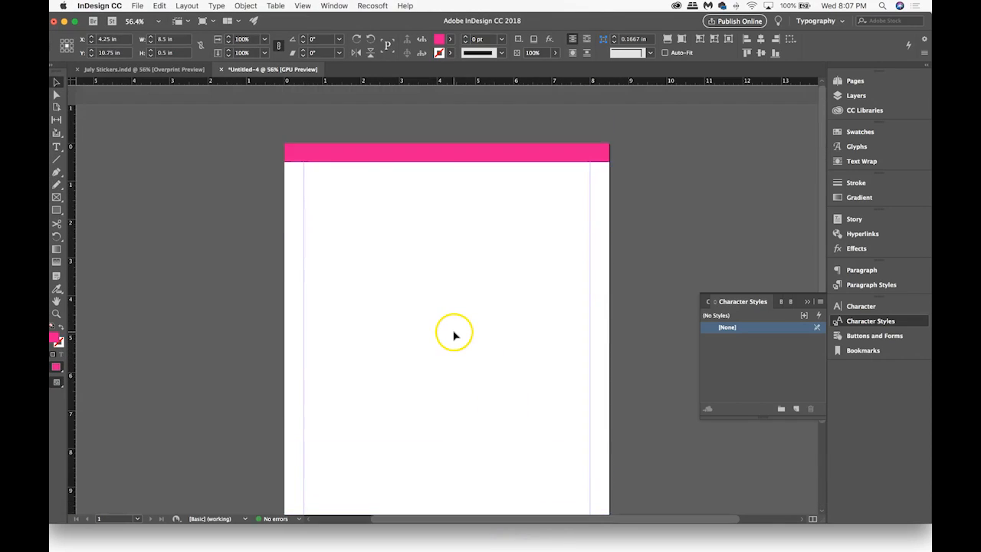
pyautogui.click(377, 318)
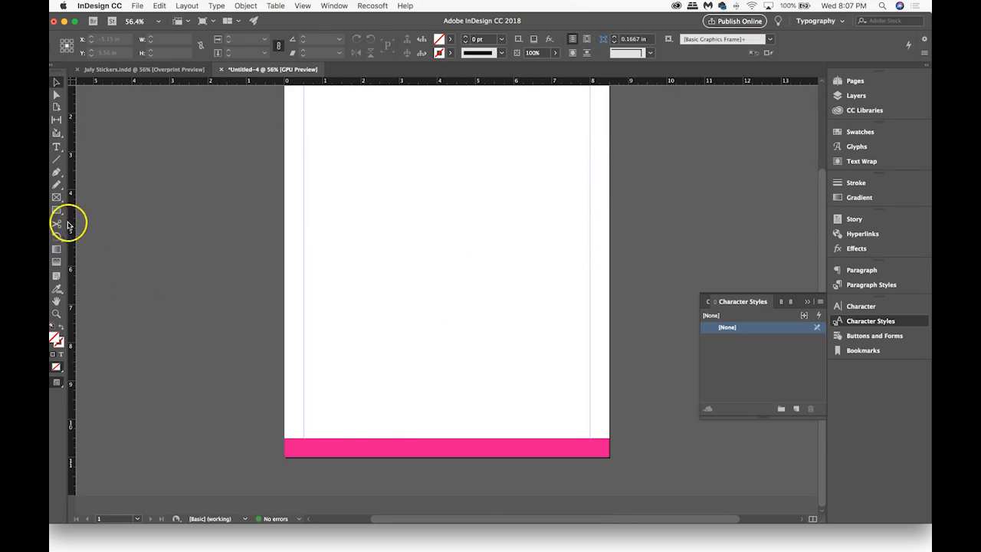
# Add a text frame about 7.5 × 0.44 in above the bottom bar reading "© 2018 Pretty Fabulous Designs | PrettyFabulousDesigns.com"
pyautogui.click(58, 147)
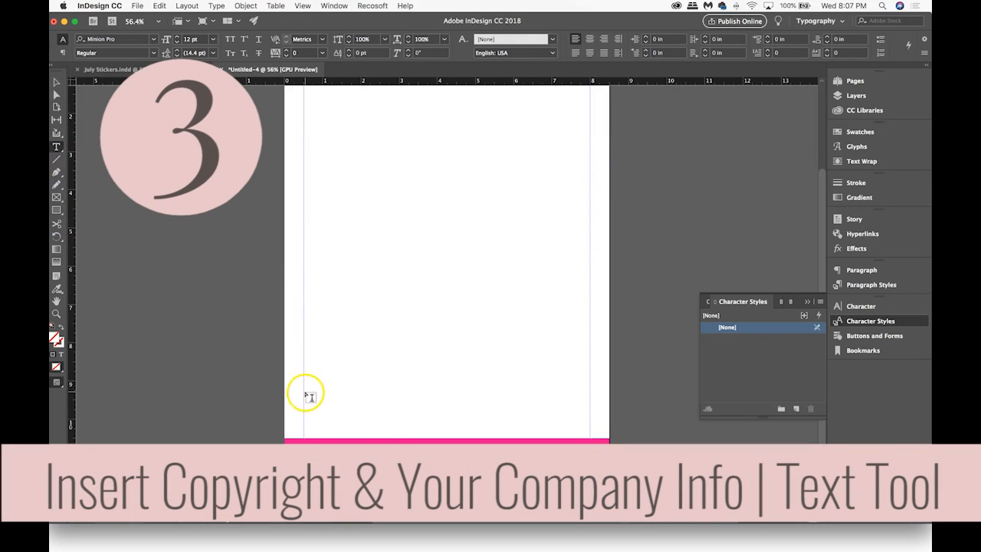
pyautogui.moveTo(305, 407); pyautogui.dragTo(590, 423)
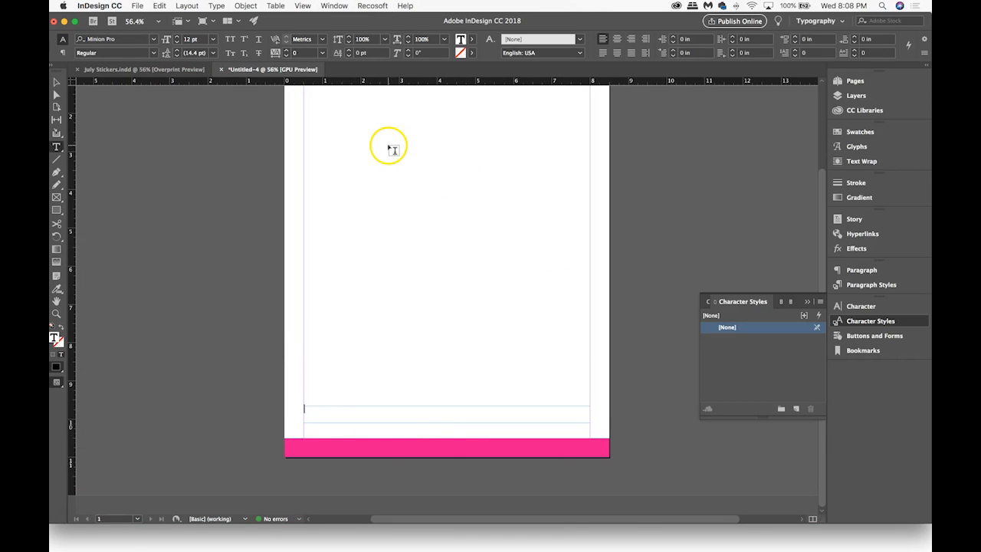
pyautogui.click(215, 6)
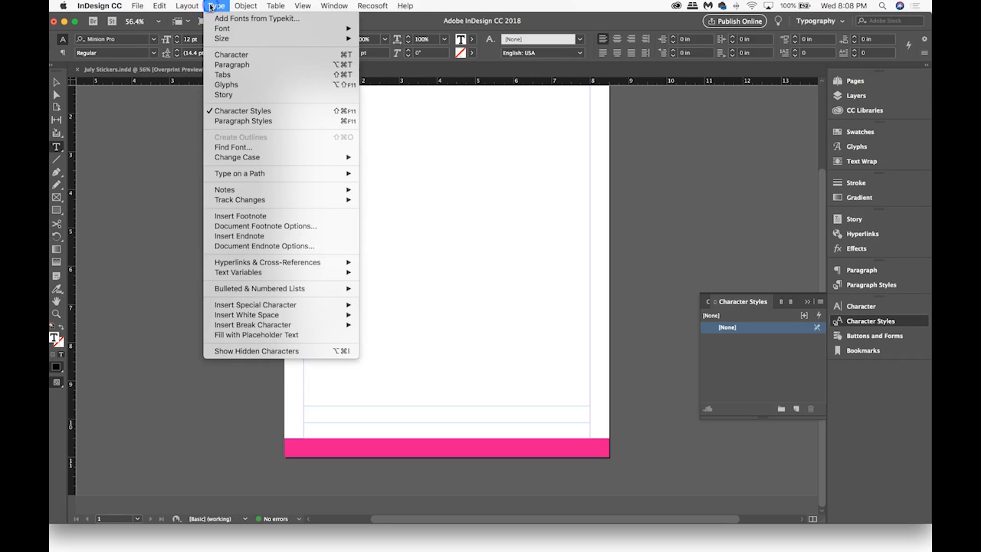
pyautogui.moveTo(268, 304)
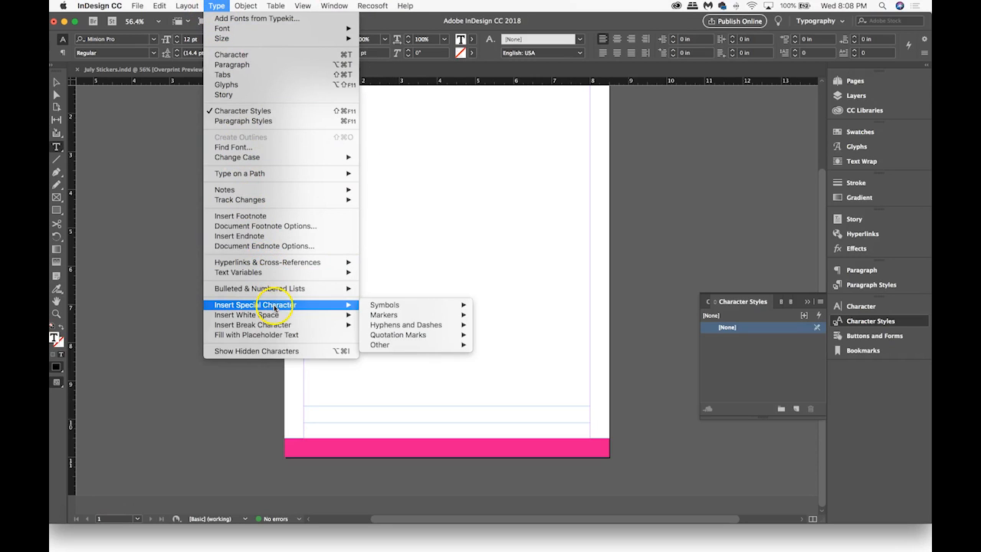
pyautogui.moveTo(429, 310)
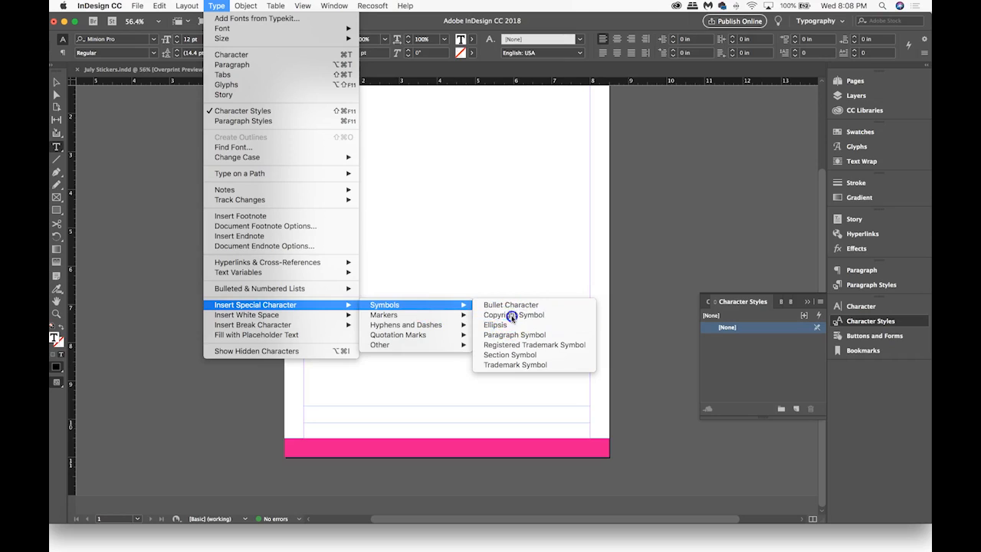
pyautogui.click(502, 314)
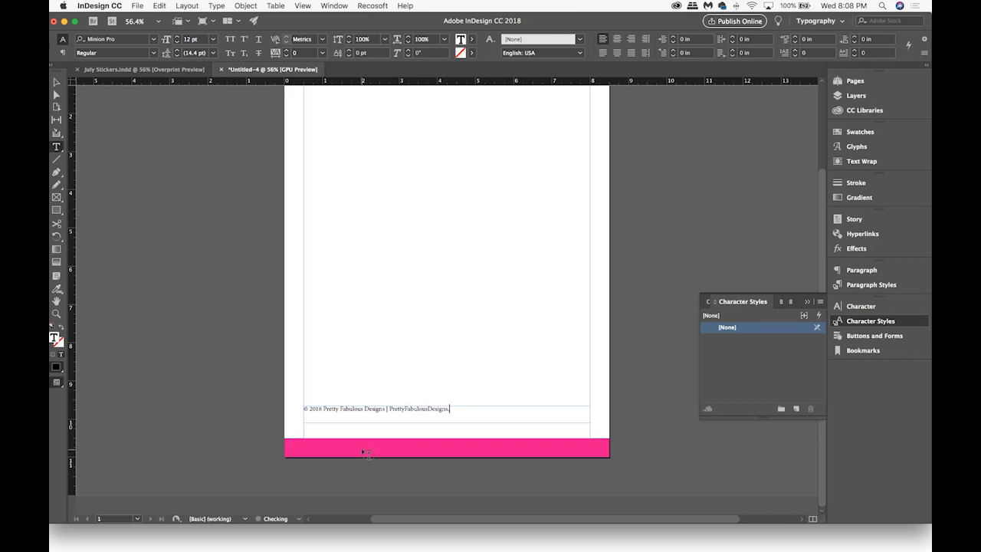
# Format the whole copyright line in Oswald ExtraLight at 18 pt
pyautogui.press('super+a')
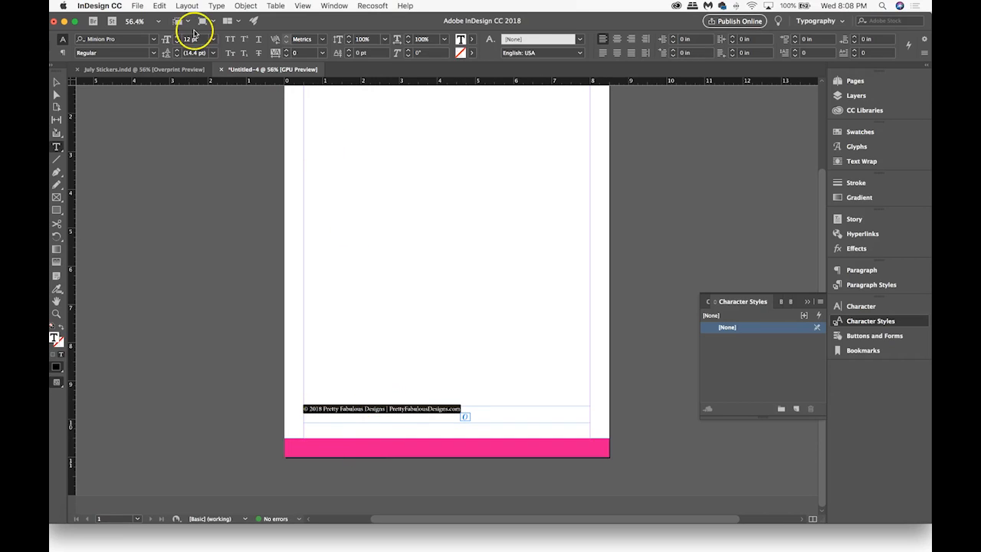
pyautogui.click(155, 41)
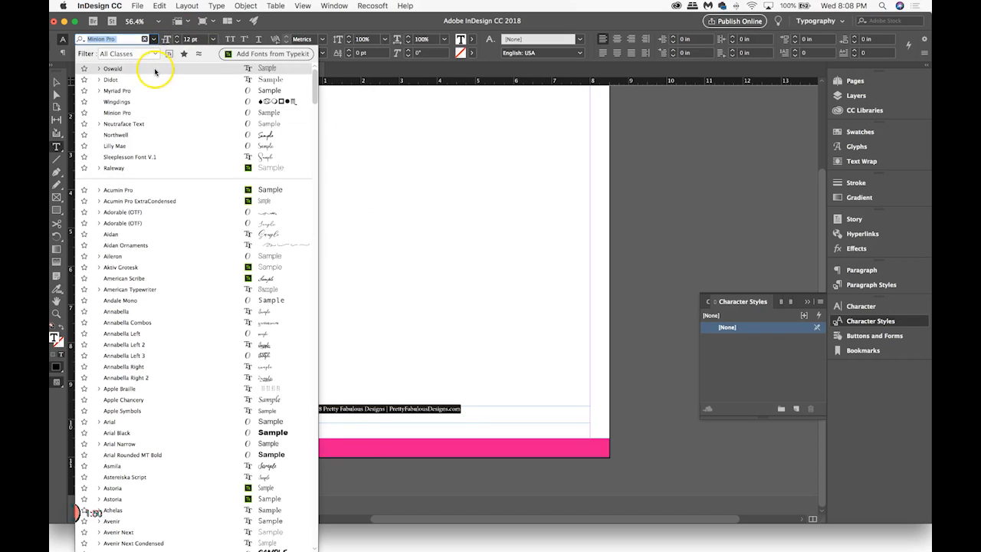
pyautogui.click(153, 69)
pyautogui.click(155, 54)
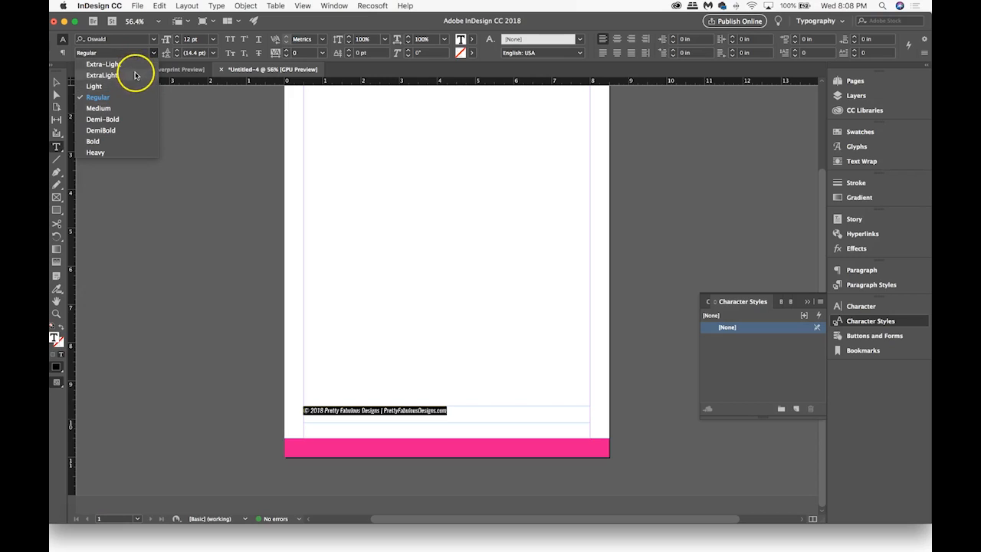
pyautogui.click(136, 74)
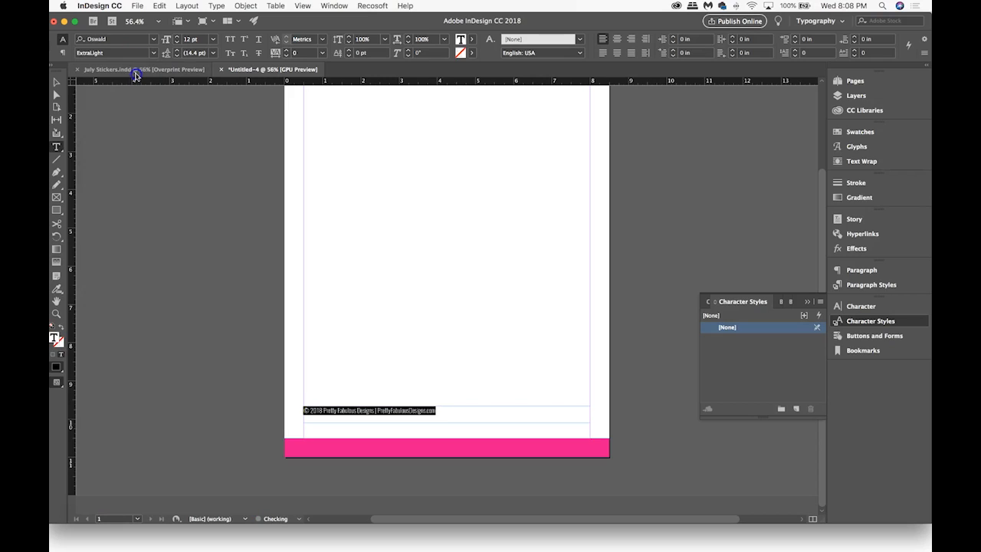
pyautogui.click(214, 39)
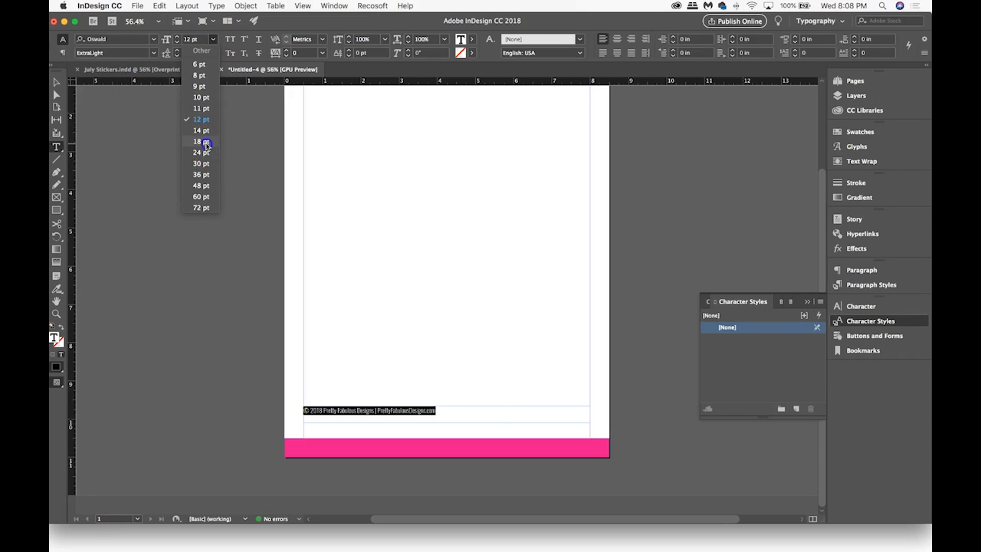
pyautogui.click(203, 142)
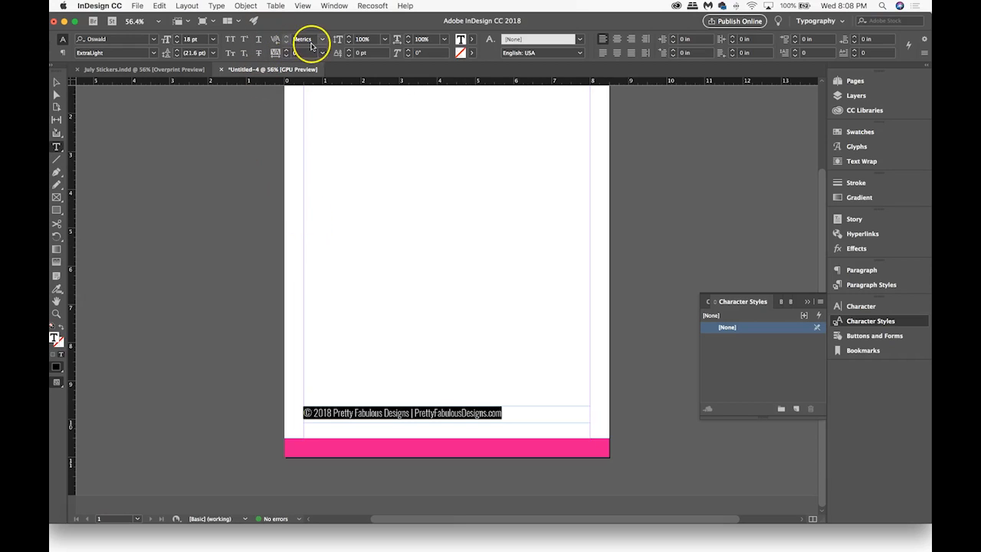
# Set the copyright line's tracking to 150, then create a character style from its formatting and apply it
pyautogui.click(277, 53)
pyautogui.write('150')
pyautogui.press('Tab')
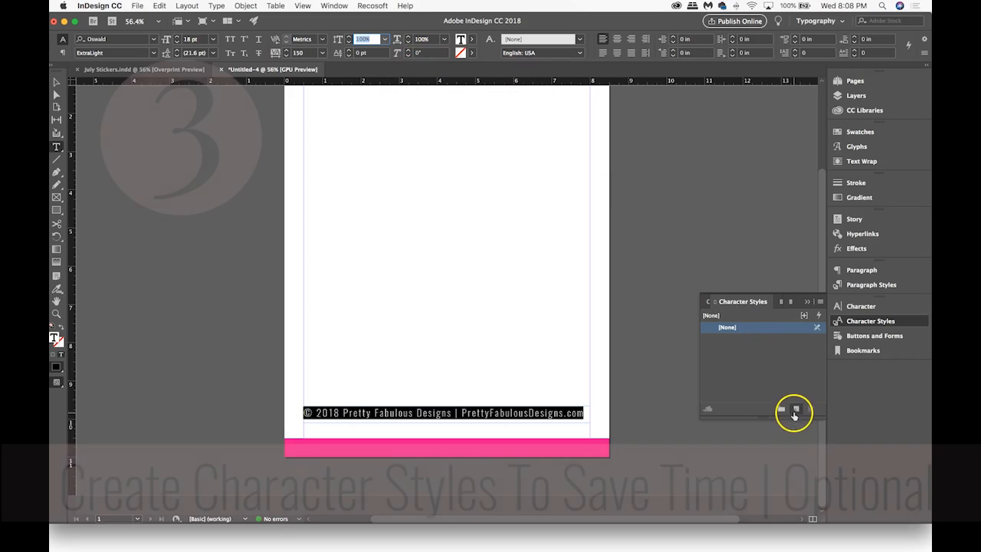
pyautogui.click(796, 409)
pyautogui.click(741, 339)
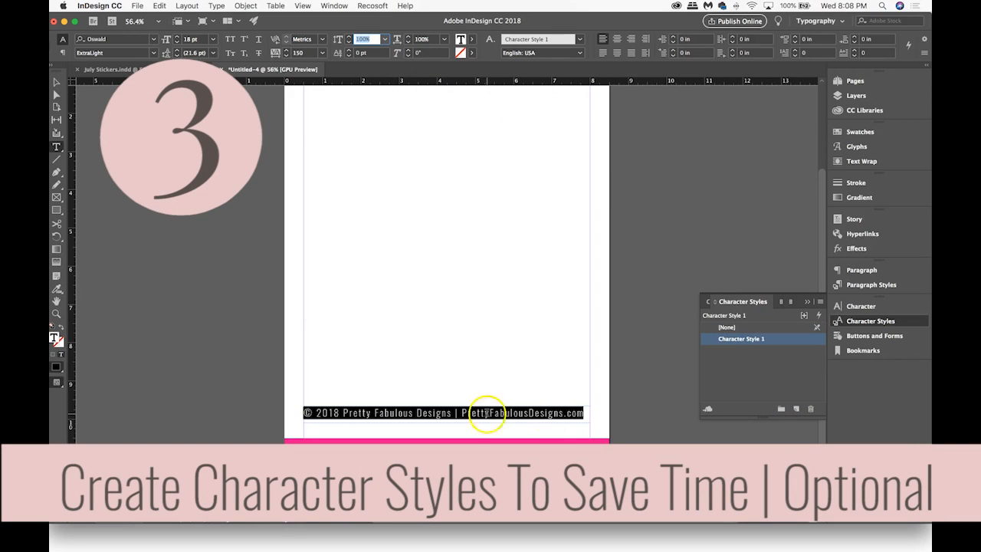
# Change the fill colour of the copyright frame's text to [Paper]
pyautogui.click(57, 82)
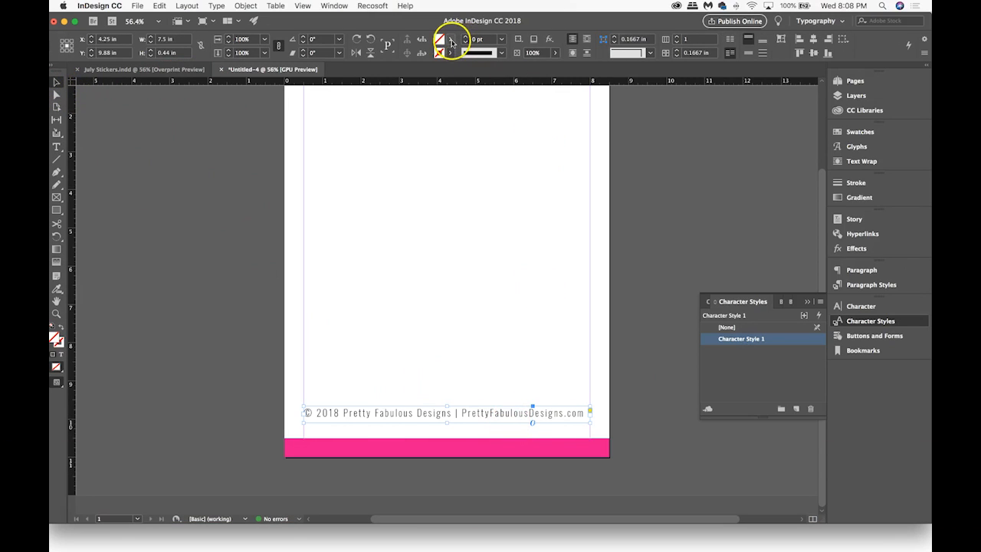
pyautogui.click(452, 41)
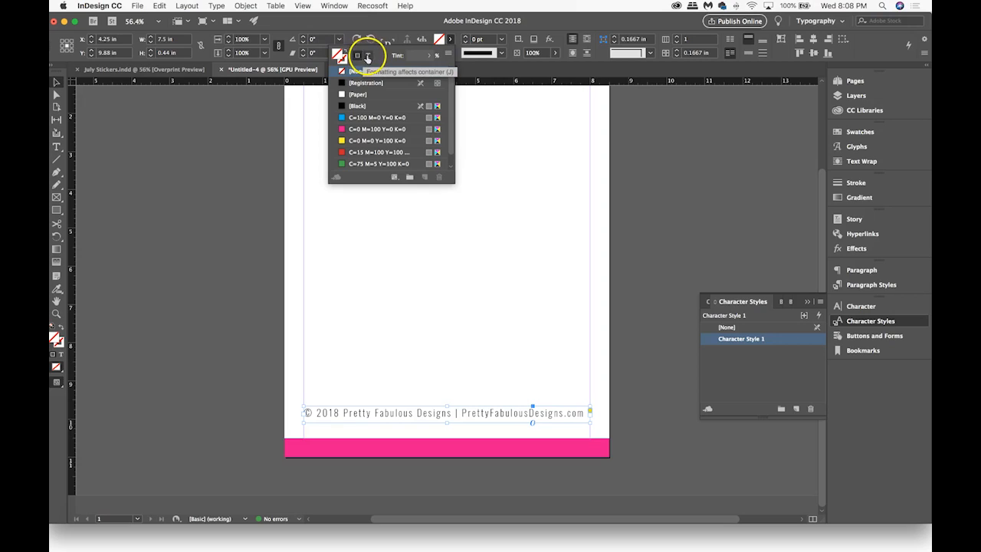
pyautogui.click(369, 58)
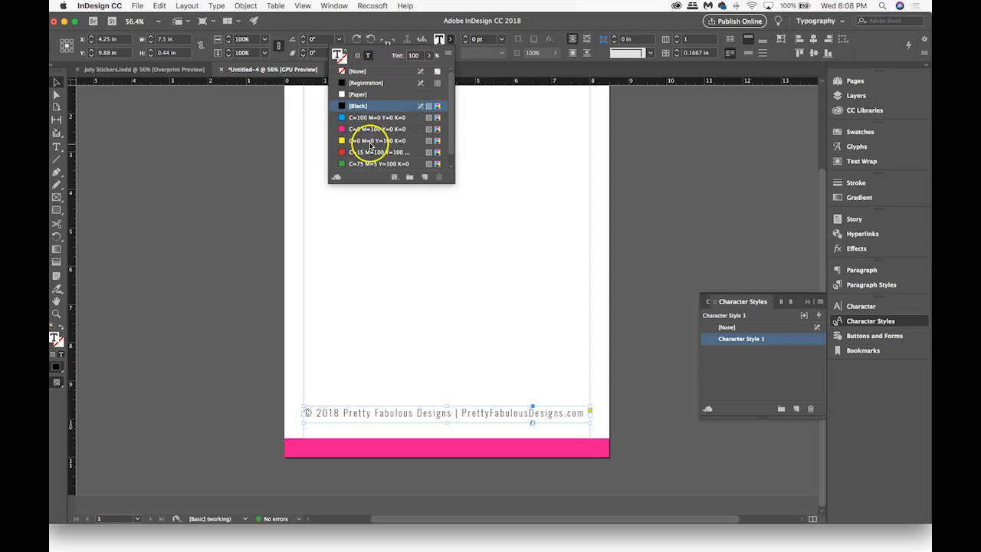
pyautogui.click(367, 95)
# Move the copyright frame onto the bottom pink bar and nudge it to about X 4.35 in, Y 10.76 in
pyautogui.click(56, 83)
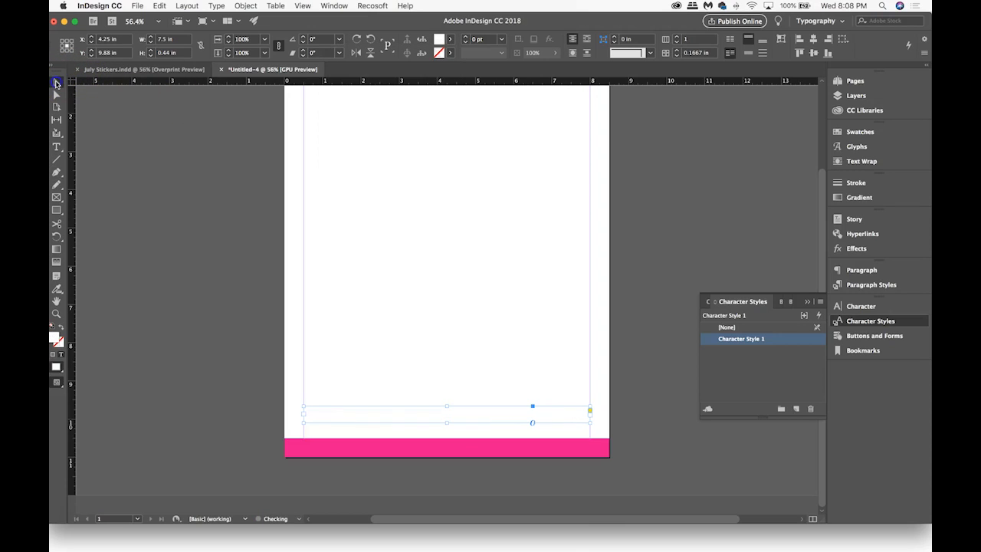
pyautogui.moveTo(541, 412); pyautogui.dragTo(543, 450)
pyautogui.press('Down')
pyautogui.press('Down')
pyautogui.press('Down')
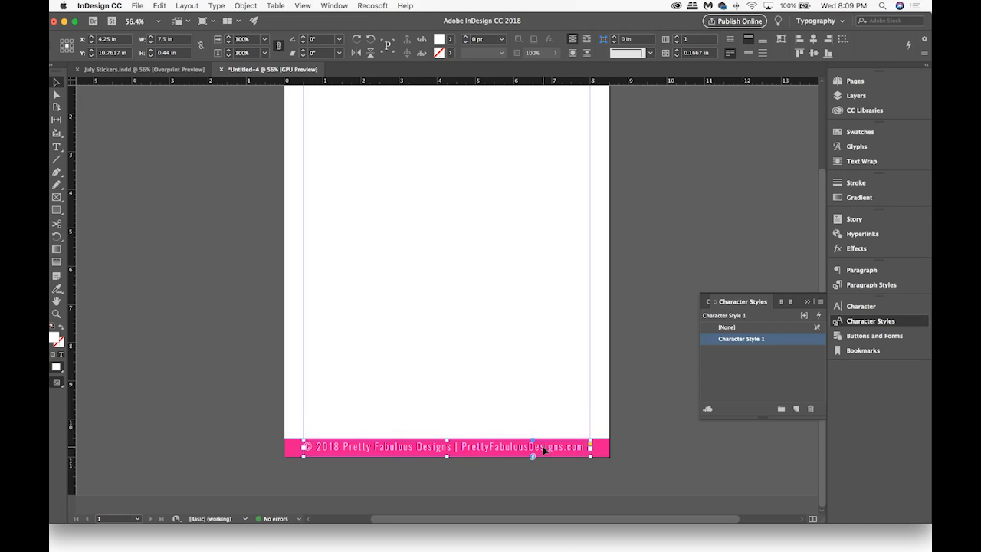
pyautogui.press('Right')
pyautogui.press('Right')
pyautogui.press('Right')
pyautogui.press('Right')
pyautogui.press('Right')
pyautogui.press('Right')
pyautogui.press('Right')
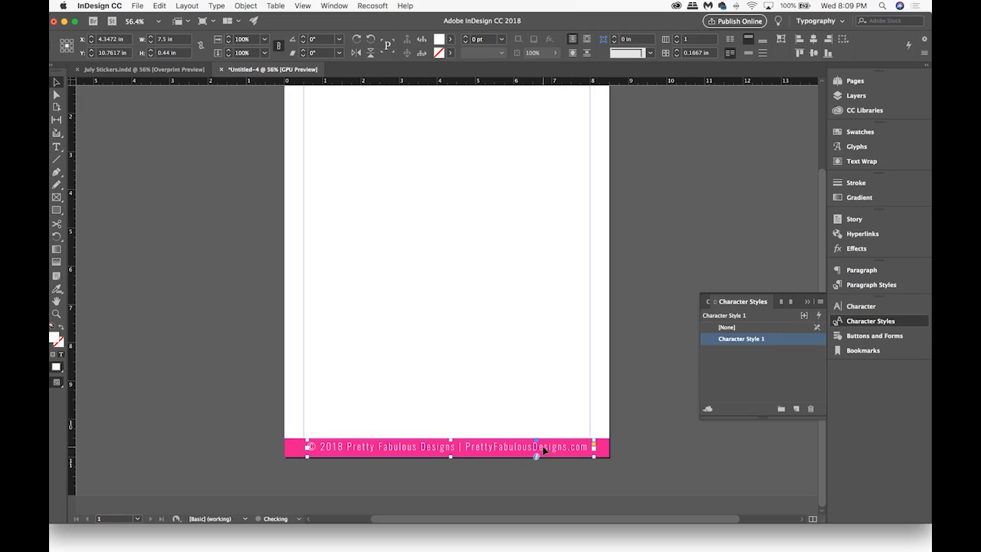
pyautogui.click(552, 381)
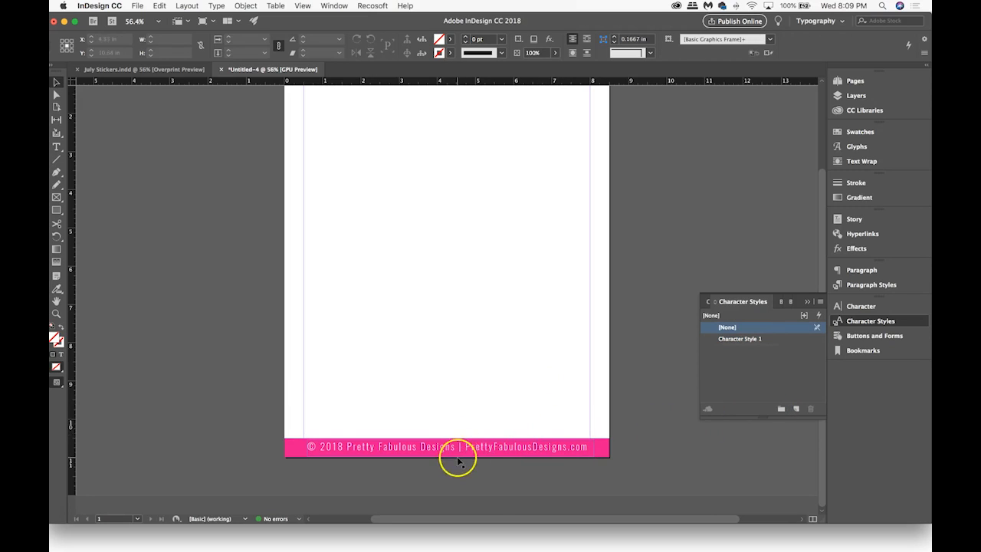
# Apply small caps to the copyright text on the bottom bar
pyautogui.click(477, 451)
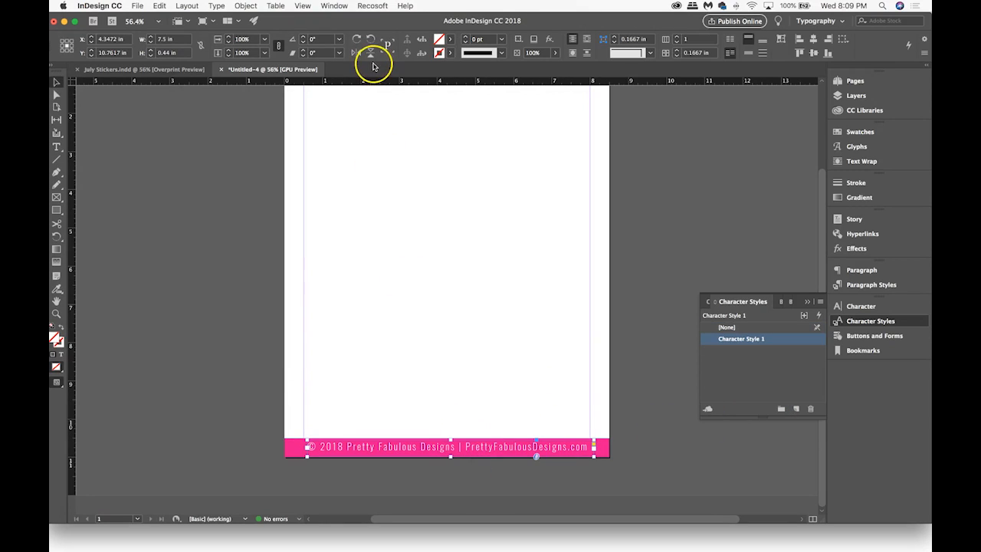
pyautogui.click(56, 149)
pyautogui.click(230, 52)
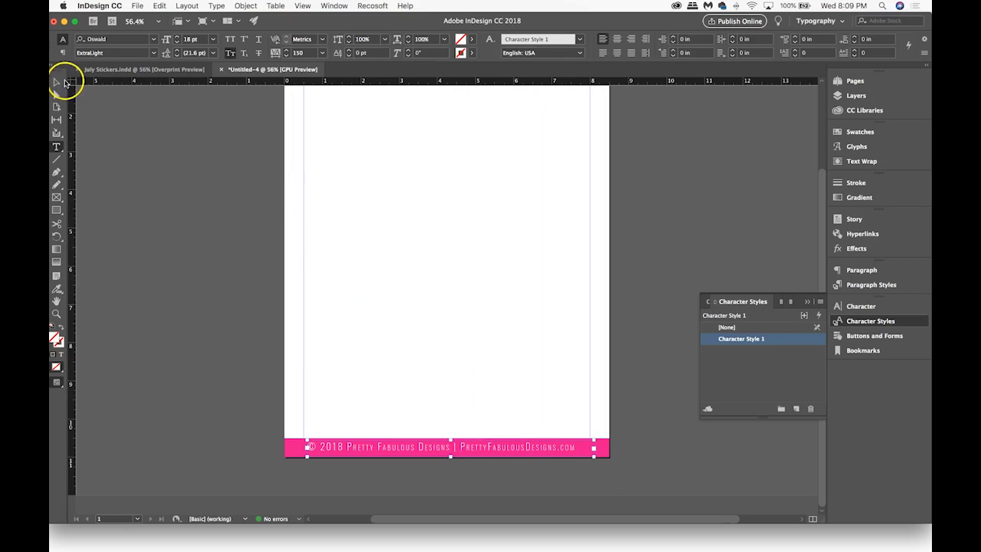
# Nudge the copyright frame right to about X 4.49 in to centre its text on the bar
pyautogui.click(56, 82)
pyautogui.press('Right')
pyautogui.press('Right')
pyautogui.press('Right')
pyautogui.press('Right')
pyautogui.press('Right')
pyautogui.press('Right')
pyautogui.press('Right')
pyautogui.press('Right')
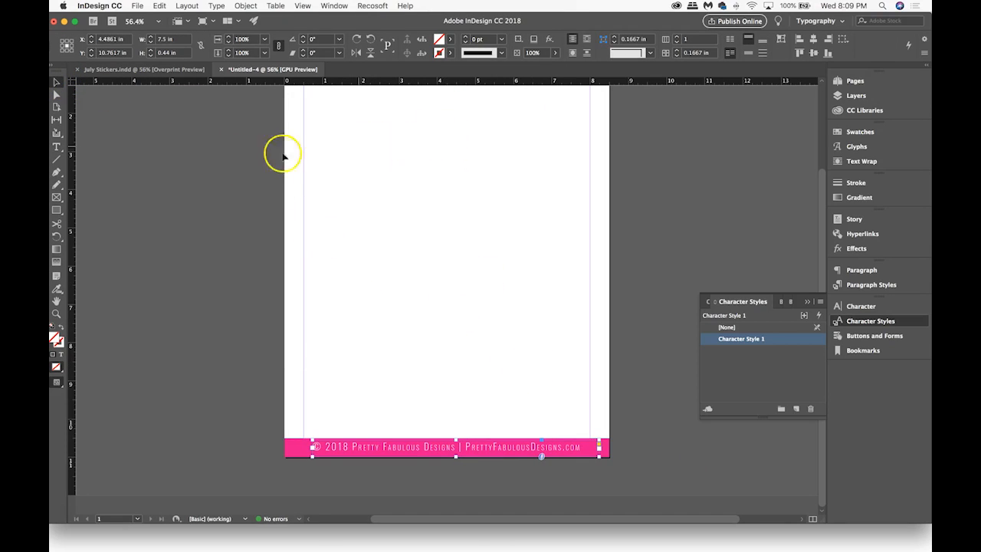
# Place Circle-Logo-InDesign-Pink.jpg just under the top pink bar at the left margin, about 1.73 in wide and 1.62 in high
pyautogui.click(230, 165)
pyautogui.scroll(5, 291, 163)
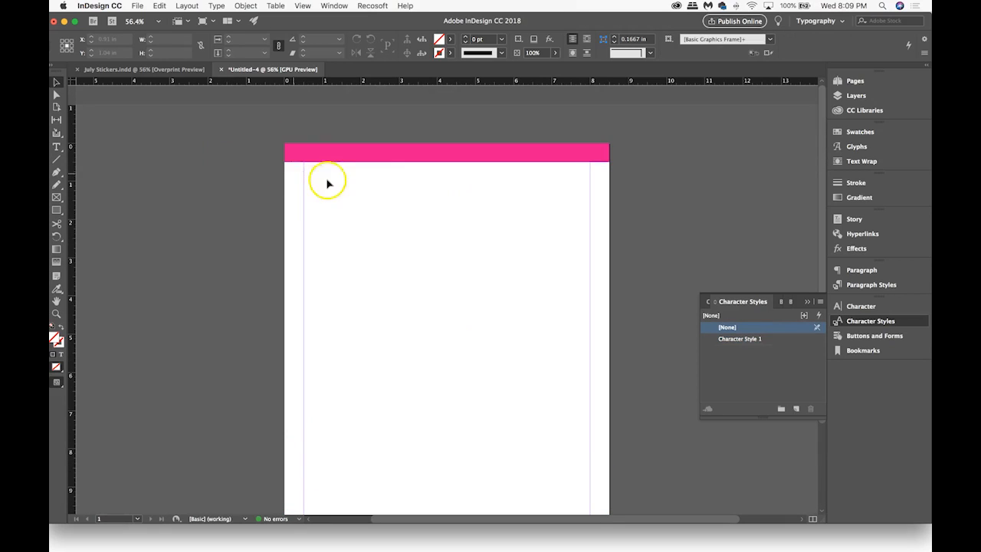
pyautogui.click(192, 71)
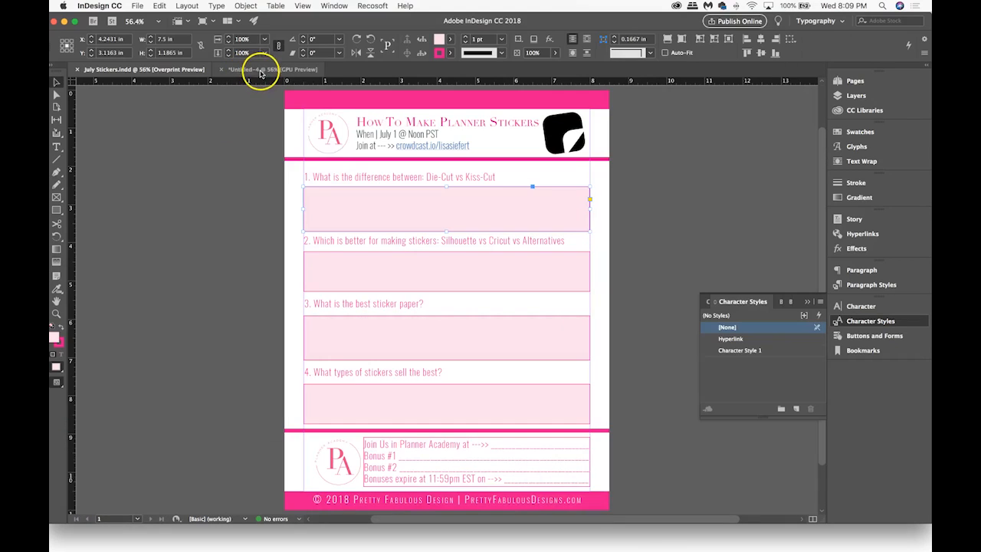
pyautogui.click(284, 69)
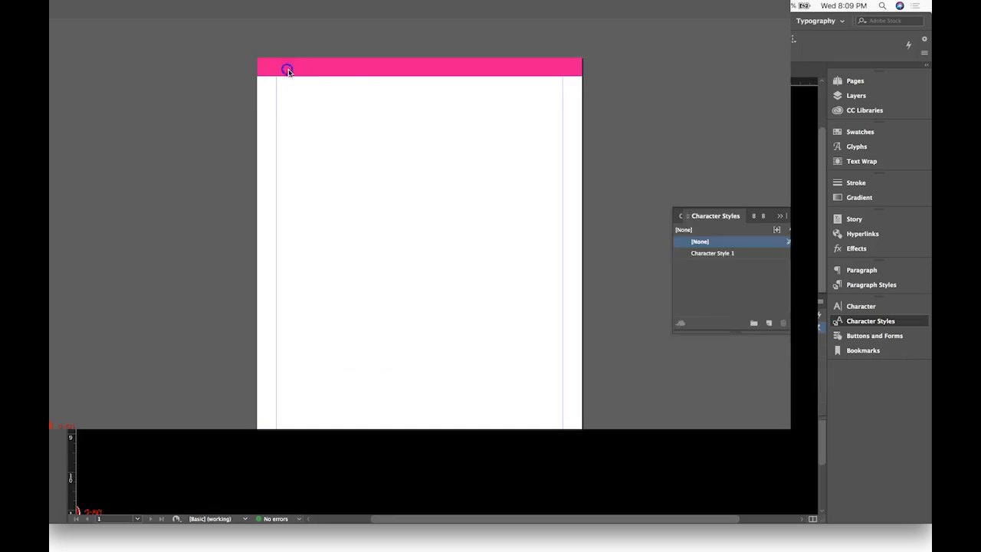
pyautogui.click(136, 6)
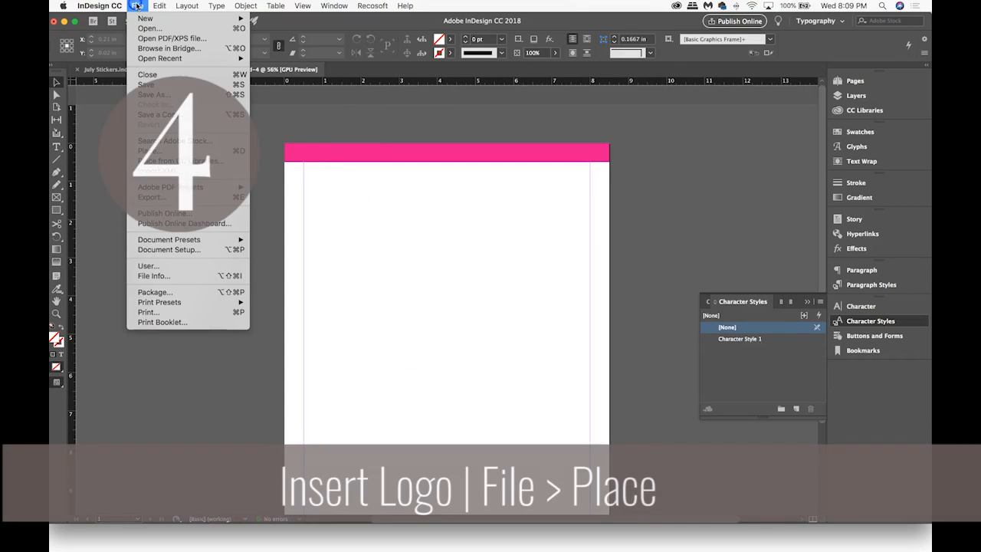
pyautogui.click(157, 150)
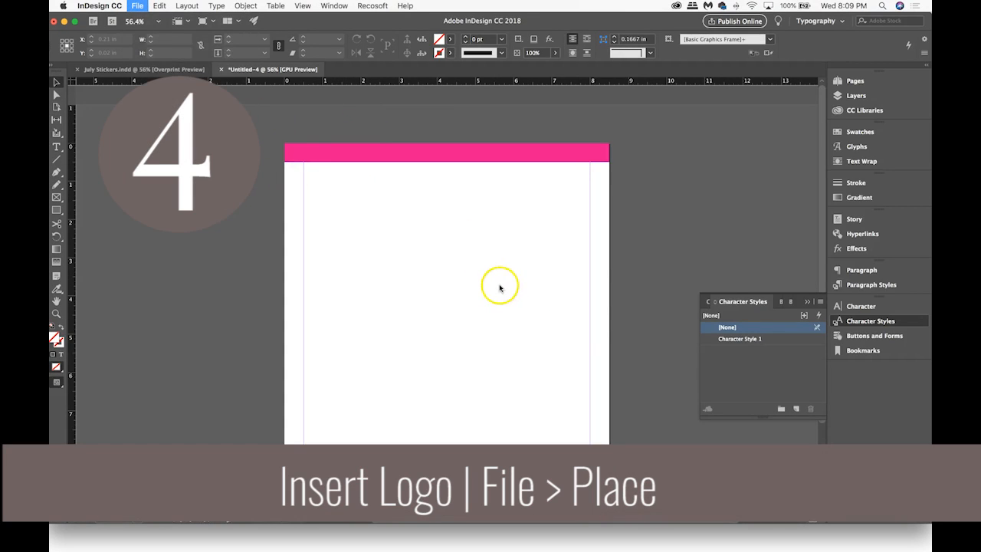
pyautogui.click(288, 149)
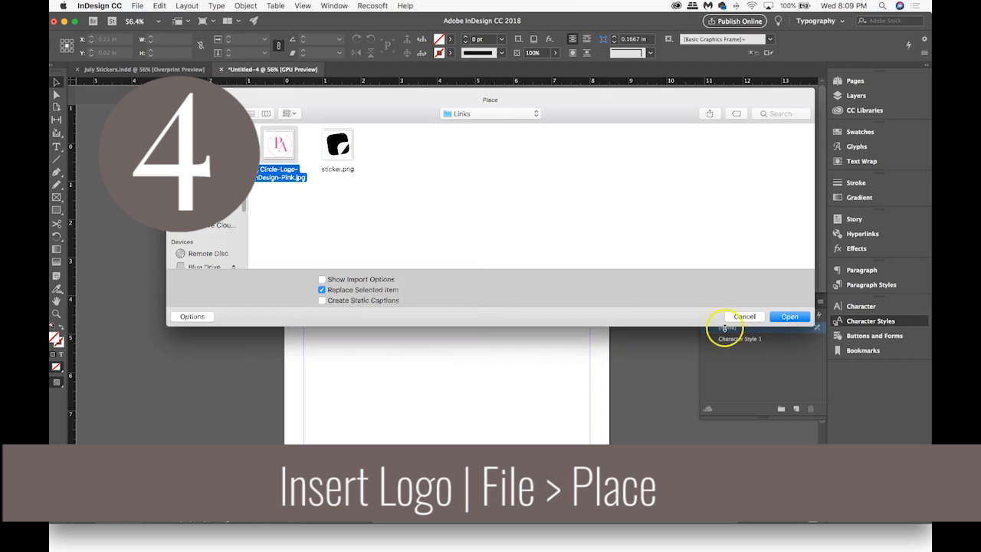
pyautogui.click(788, 317)
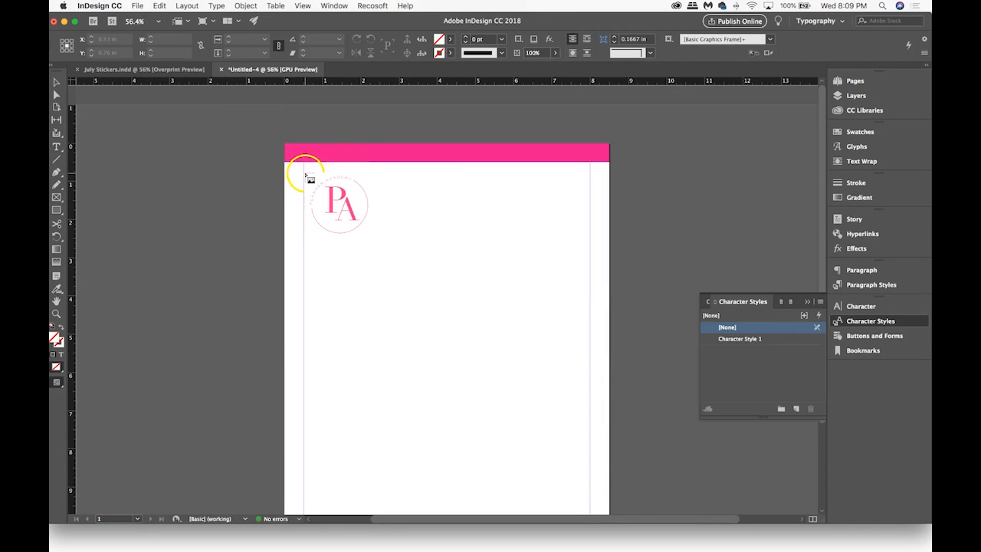
pyautogui.moveTo(304, 165); pyautogui.dragTo(370, 221)
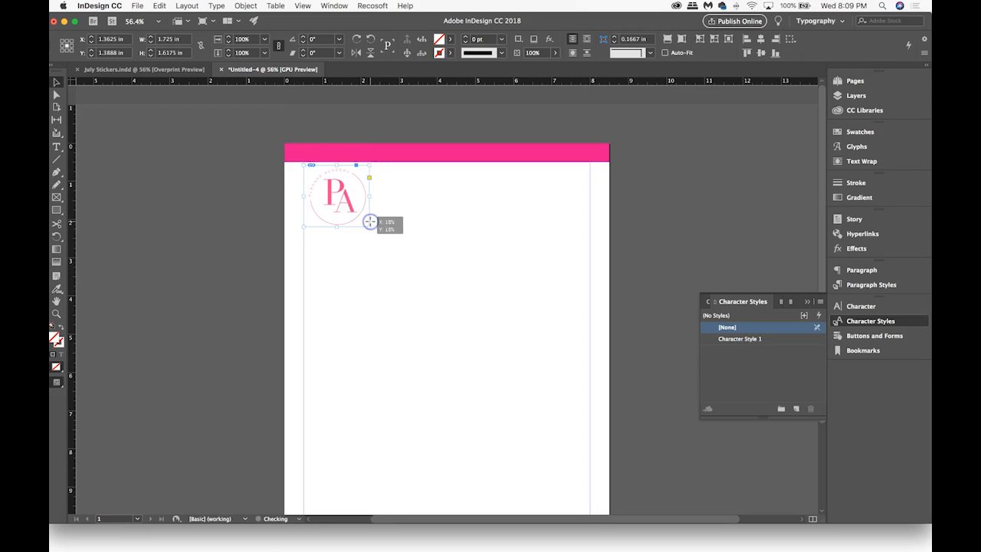
# Add a text frame beside the logo, about 4.48 in wide, with "How To Make Planner Stickers", "WHEN July 1 @ Noon PST" and a "Join Us --->>" crowdcast.io link line
pyautogui.click(64, 151)
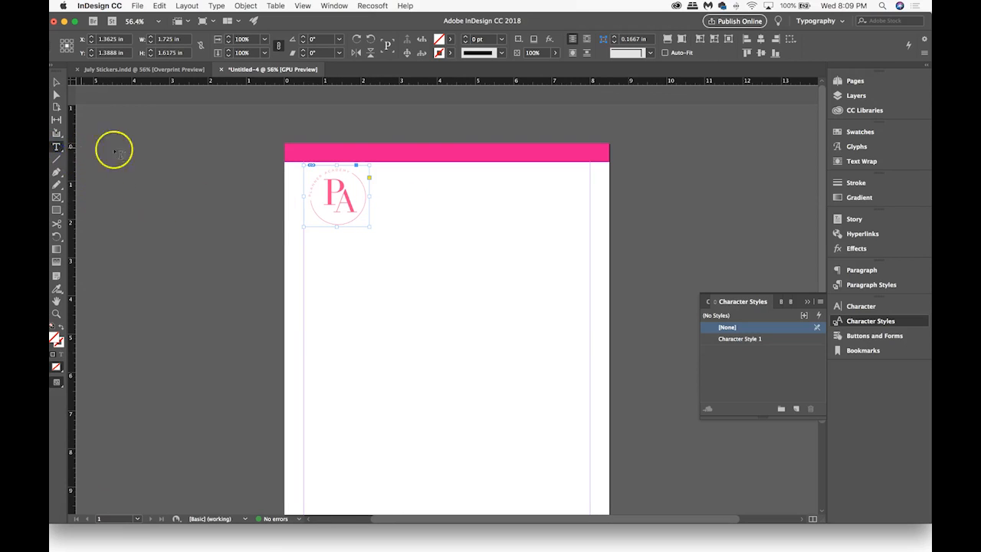
pyautogui.moveTo(374, 166); pyautogui.dragTo(543, 224)
pyautogui.click(418, 167)
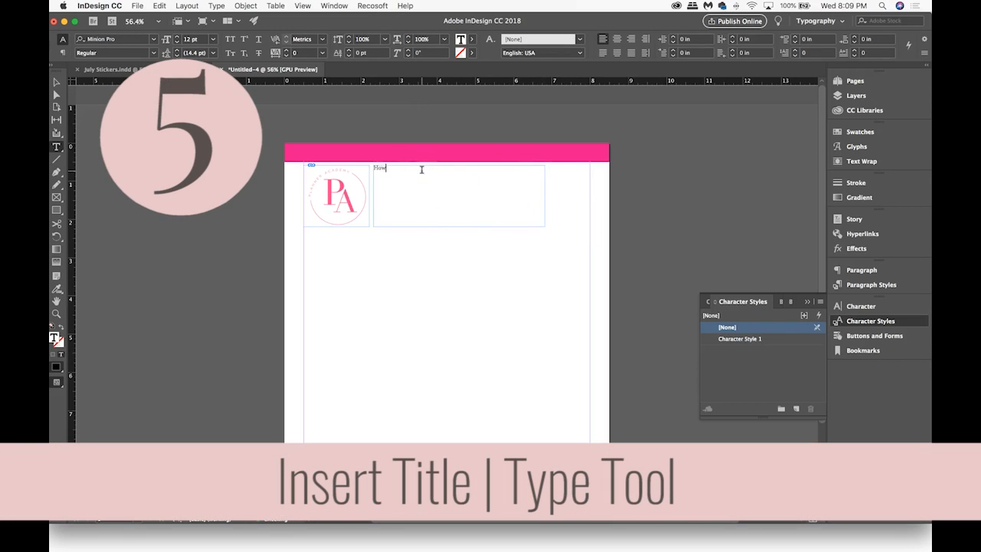
pyautogui.write('How To Make Planner Stickers')
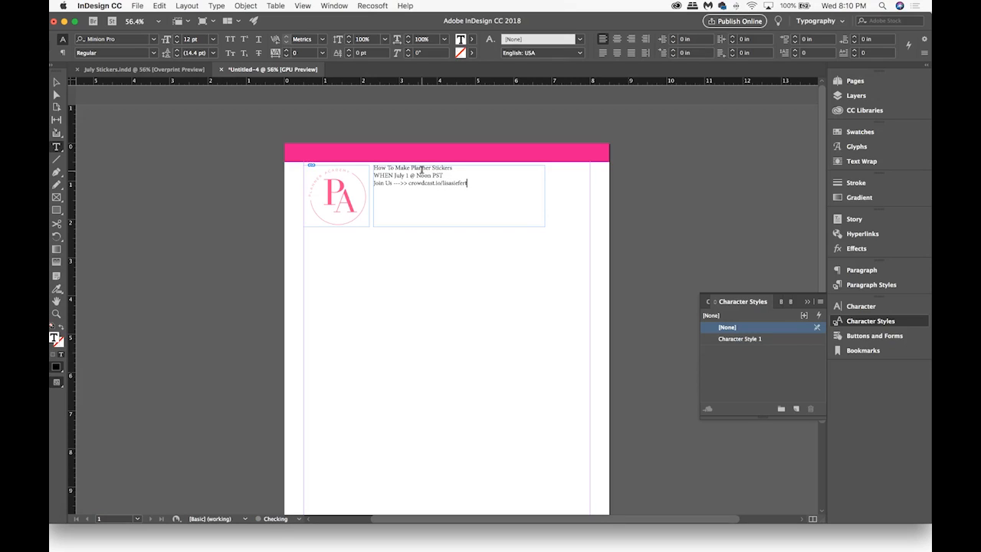
# Apply Character Style 1 and the C=0 M=100 Y=0 K=0 fill colour to the date and join lines of the header text
pyautogui.moveTo(467, 184); pyautogui.dragTo(375, 175)
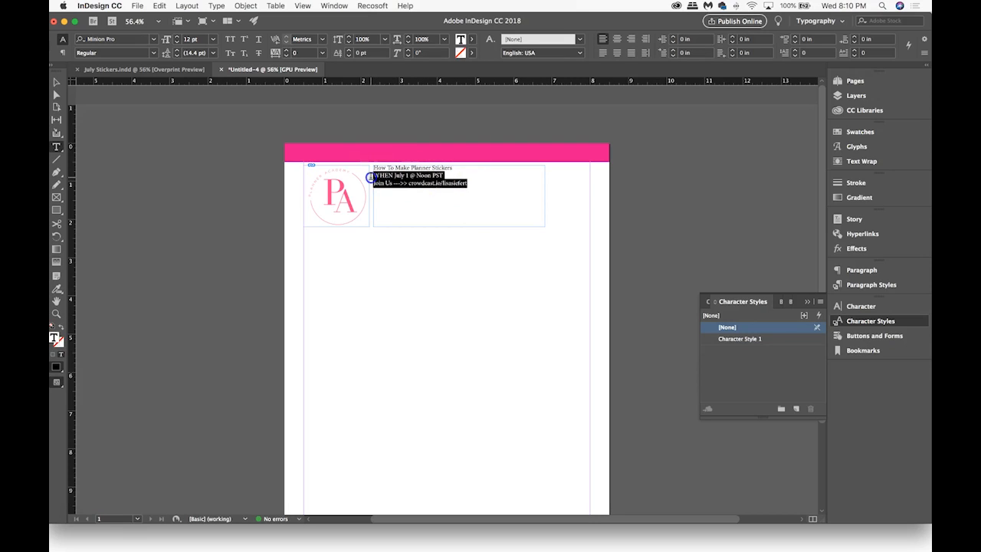
pyautogui.click(756, 342)
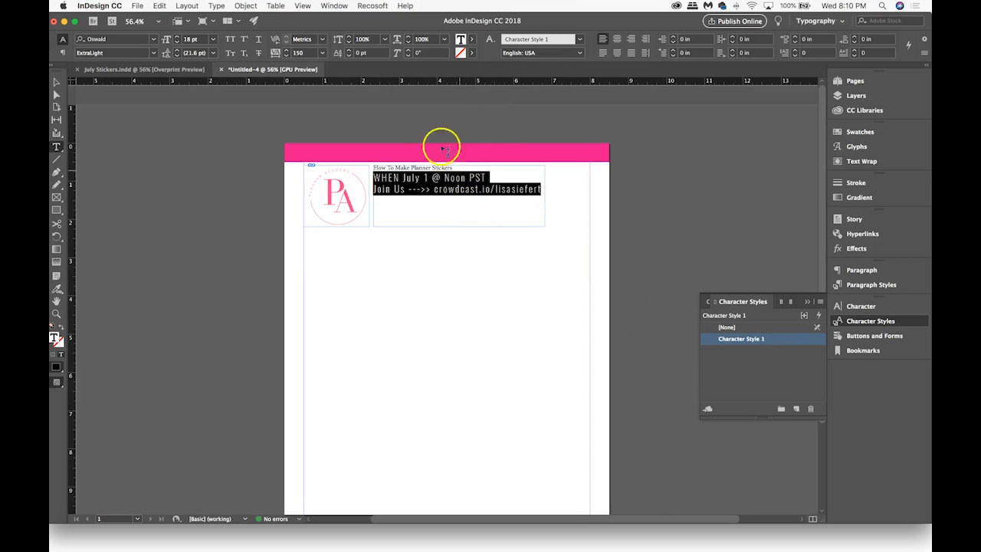
pyautogui.click(473, 55)
pyautogui.click(399, 129)
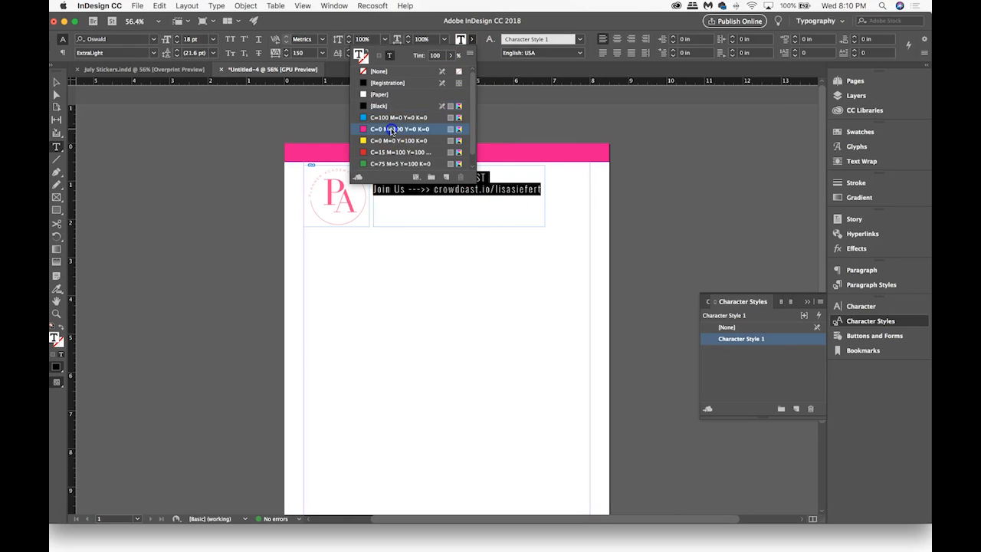
pyautogui.click(470, 175)
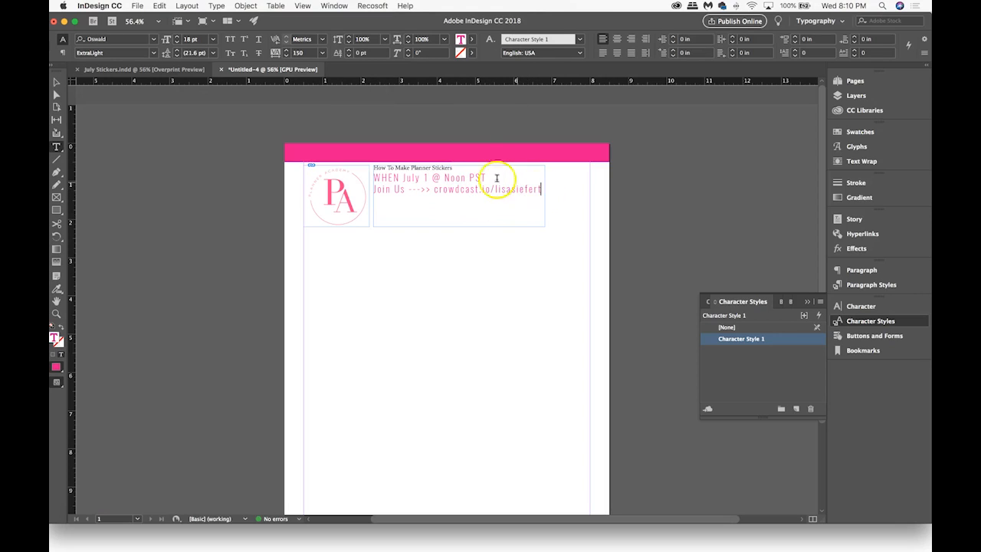
# Set the title line "How To Make Planner Stickers" in Didot at 24 pt
pyautogui.moveTo(468, 170); pyautogui.dragTo(375, 169)
pyautogui.click(152, 39)
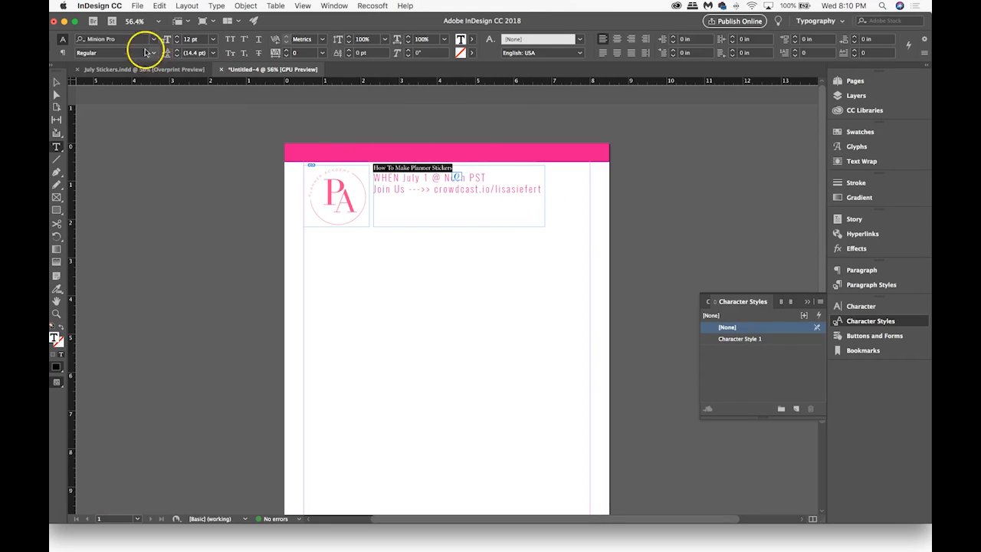
pyautogui.click(128, 81)
pyautogui.click(213, 39)
pyautogui.click(200, 152)
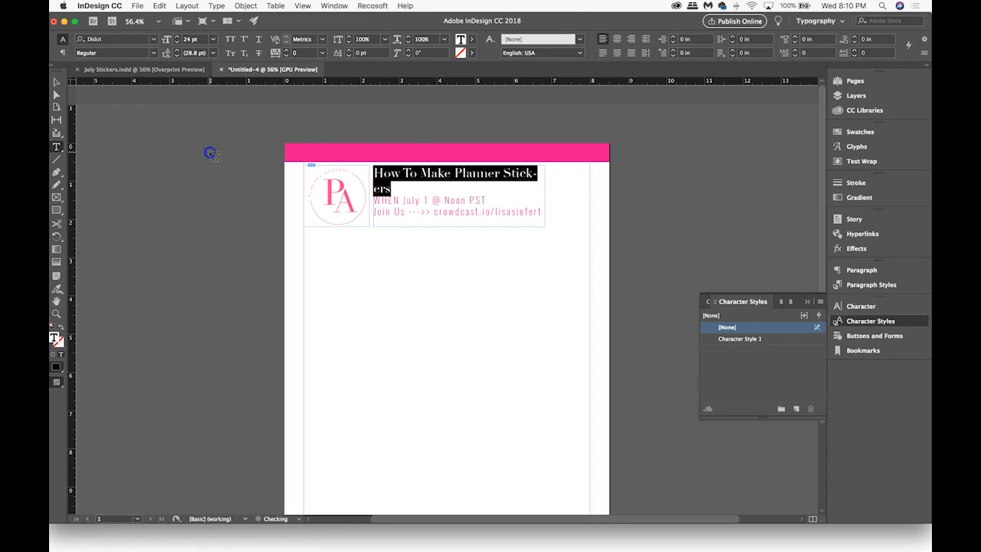
# Widen the header text frame to about 4.76 in and lower it, keeping its bottom edge level with the logo frame
pyautogui.press('Escape')
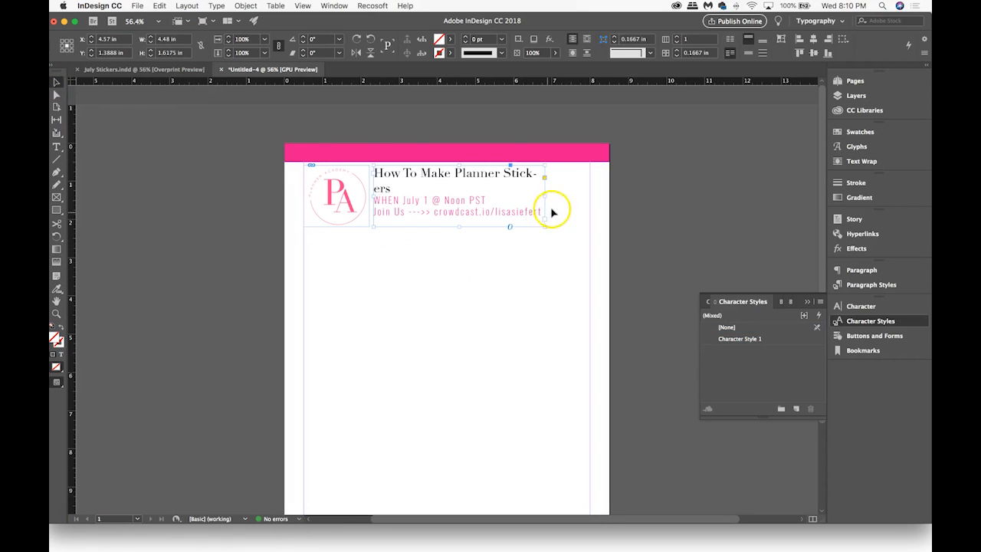
pyautogui.moveTo(546, 196)
pyautogui.mouseDown()
pyautogui.moveTo(490, 195)
pyautogui.moveTo(615, 200)
pyautogui.moveTo(557, 197)
pyautogui.mouseUp()
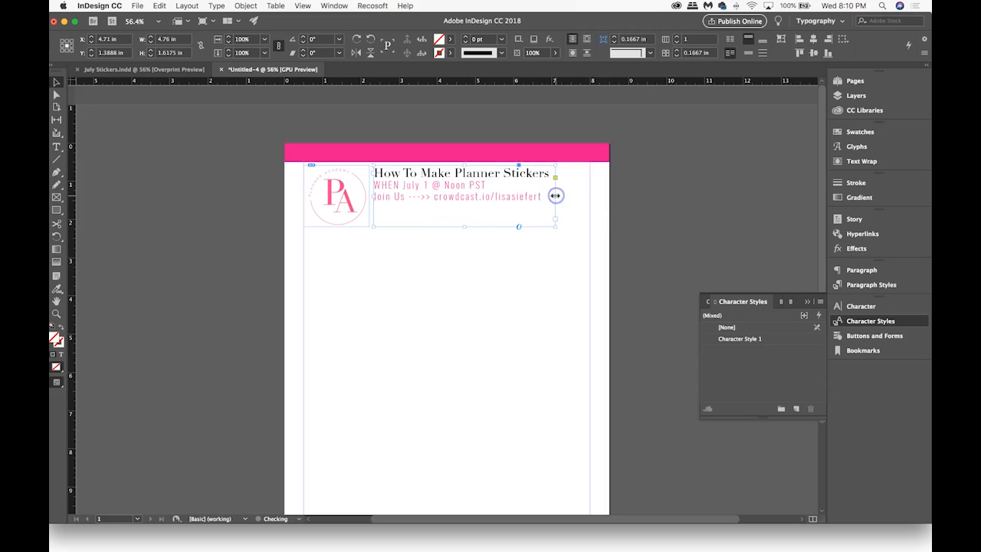
pyautogui.click(499, 251)
pyautogui.click(460, 198)
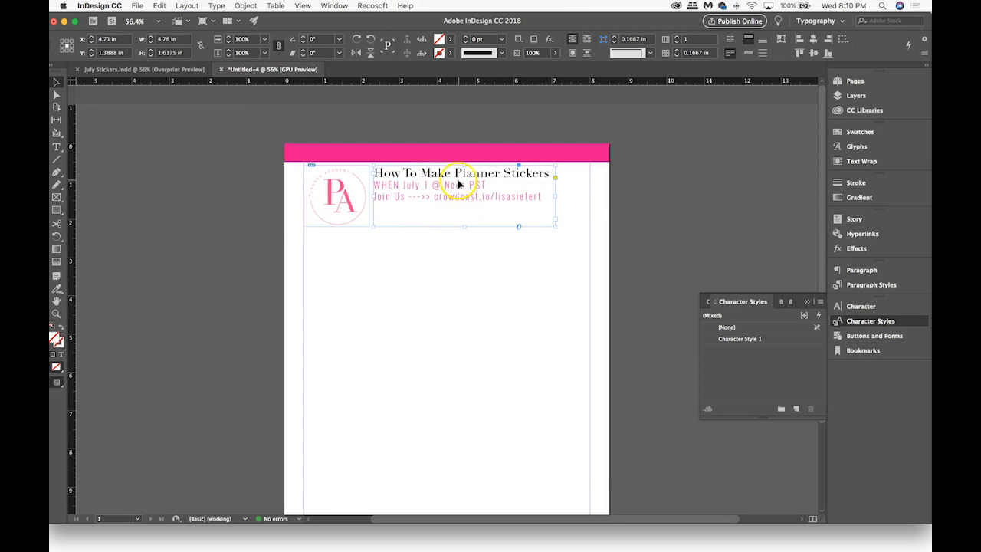
pyautogui.moveTo(458, 187); pyautogui.dragTo(458, 198)
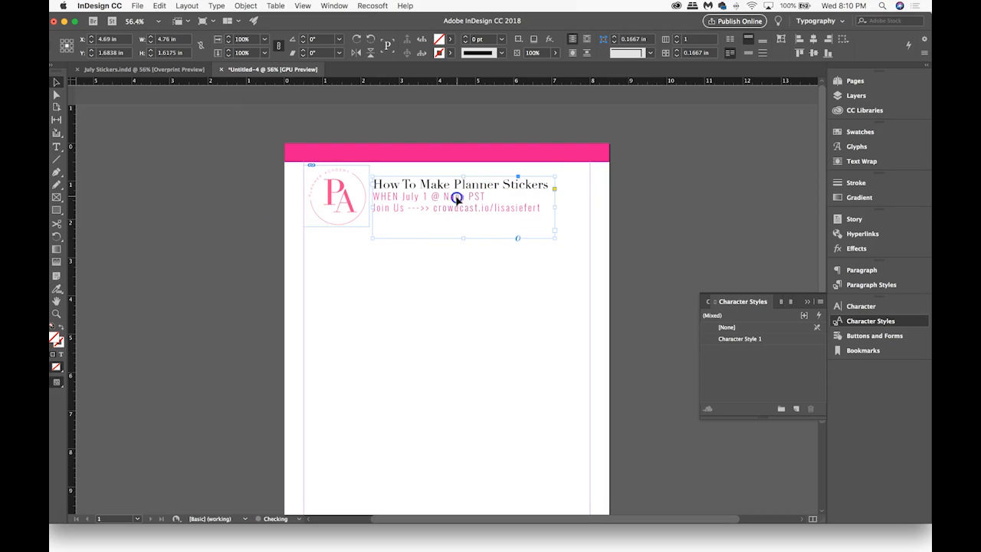
pyautogui.moveTo(464, 238); pyautogui.dragTo(463, 227)
pyautogui.click(574, 219)
pyautogui.click(385, 145)
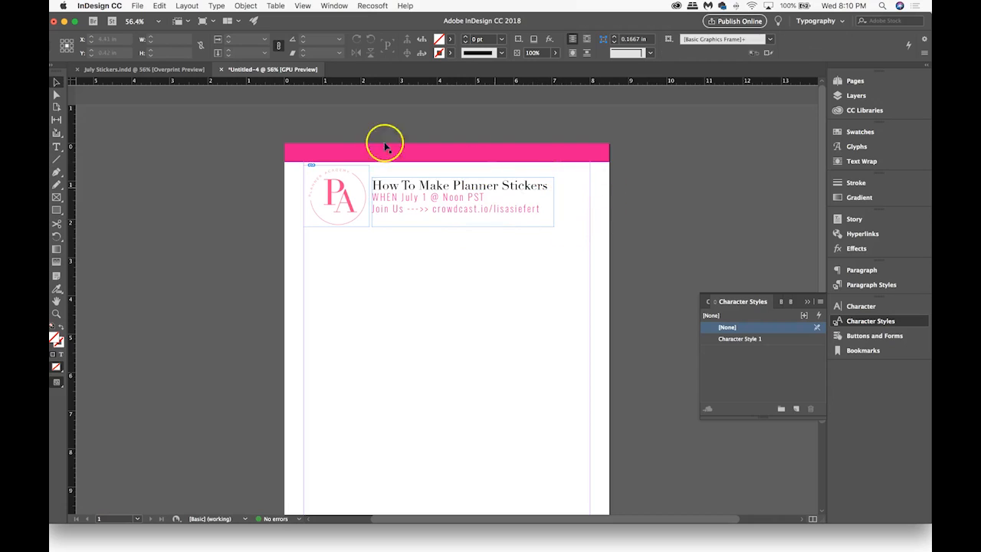
# Place sticker.png beside the end of the title text, about 1.3 in square
pyautogui.click(138, 6)
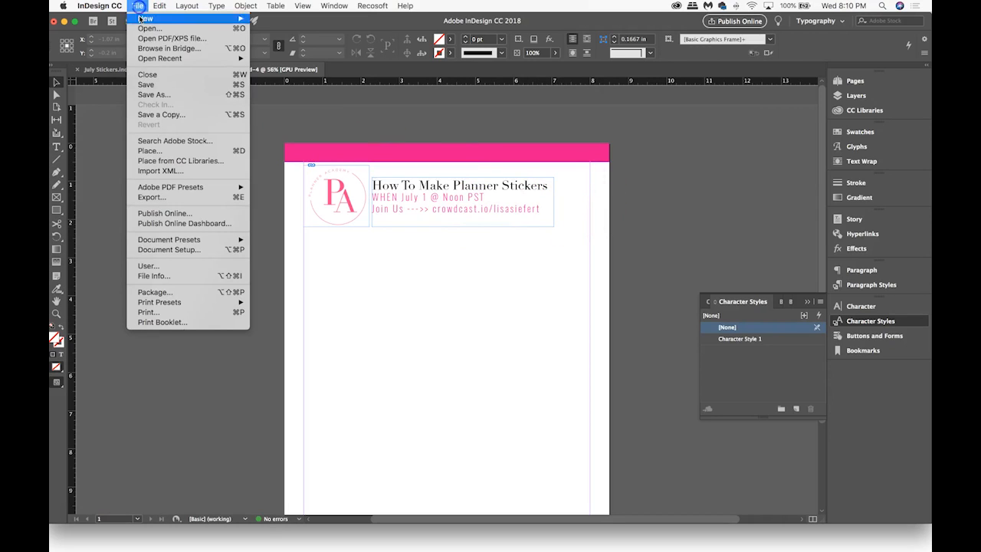
pyautogui.click(148, 151)
pyautogui.click(343, 157)
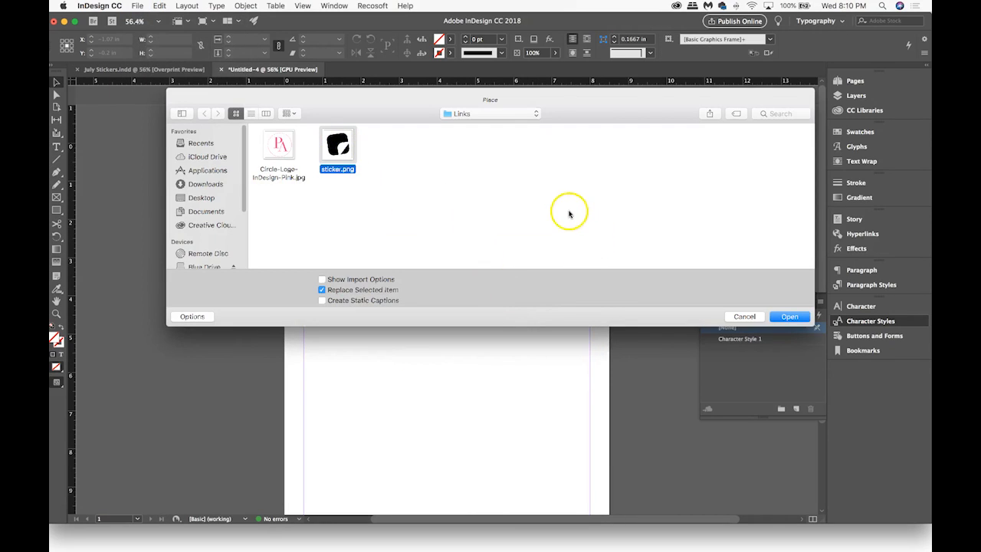
pyautogui.click(790, 316)
pyautogui.moveTo(550, 177); pyautogui.dragTo(591, 205)
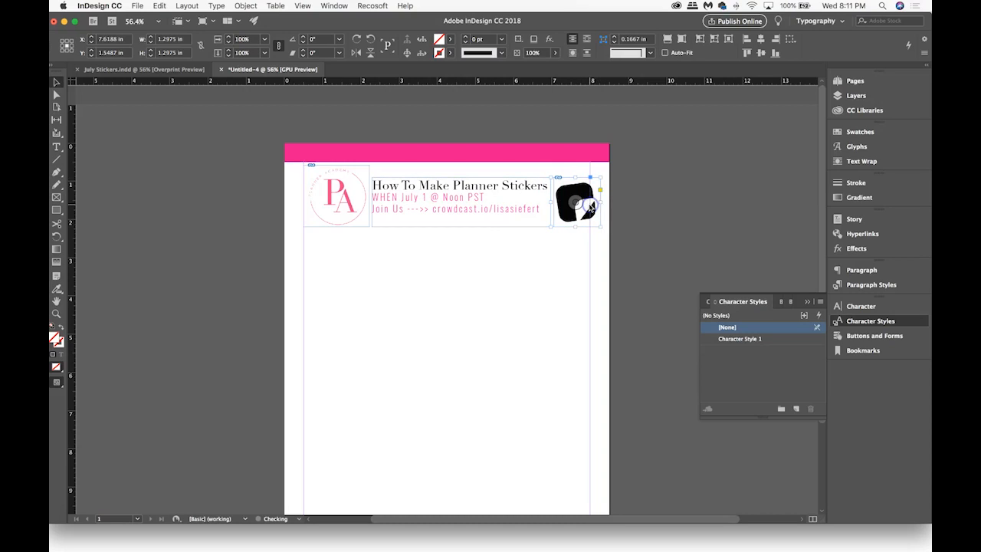
# Nudge the sticker image left and up to about X 7.45 in, Y 1.45 in
pyautogui.press('Left')
pyautogui.press('Left')
pyautogui.press('Left')
pyautogui.press('Left')
pyautogui.press('Left')
pyautogui.press('Left')
pyautogui.press('Left')
pyautogui.press('Left')
pyautogui.press('Left')
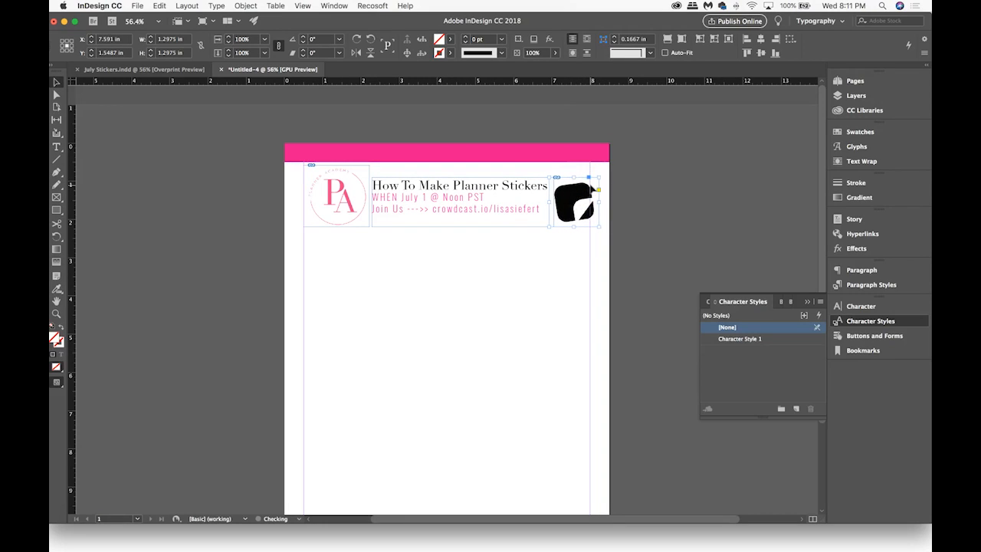
pyautogui.press('Left')
pyautogui.press('Left')
pyautogui.press('Left')
pyautogui.press('Up')
pyautogui.press('Up')
pyautogui.press('Up')
pyautogui.press('Up')
pyautogui.press('Up')
pyautogui.press('Up')
pyautogui.press('Up')
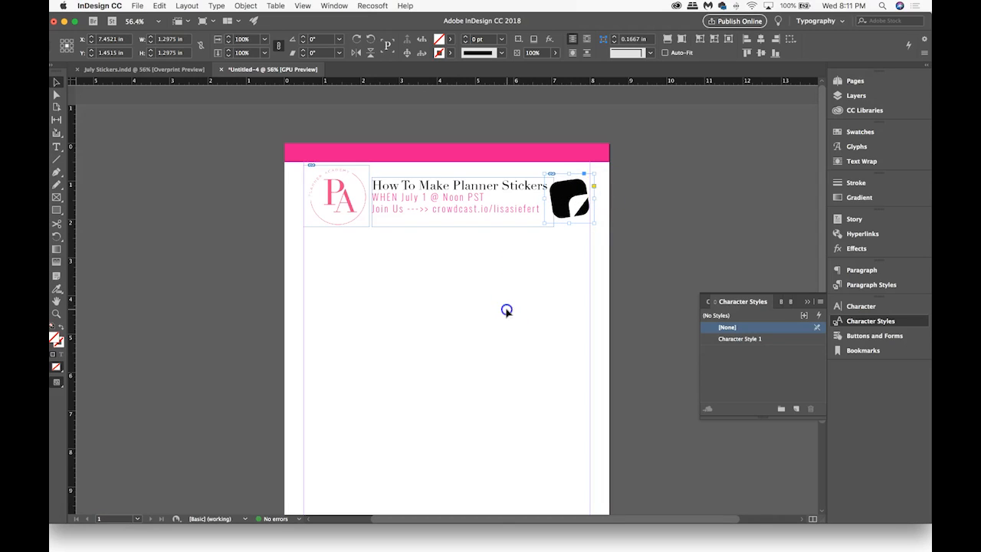
pyautogui.click(412, 248)
# Duplicate the top pink bar as a thin divider about 0.12 in high under the header, at about Y 2.26 in
pyautogui.click(415, 161)
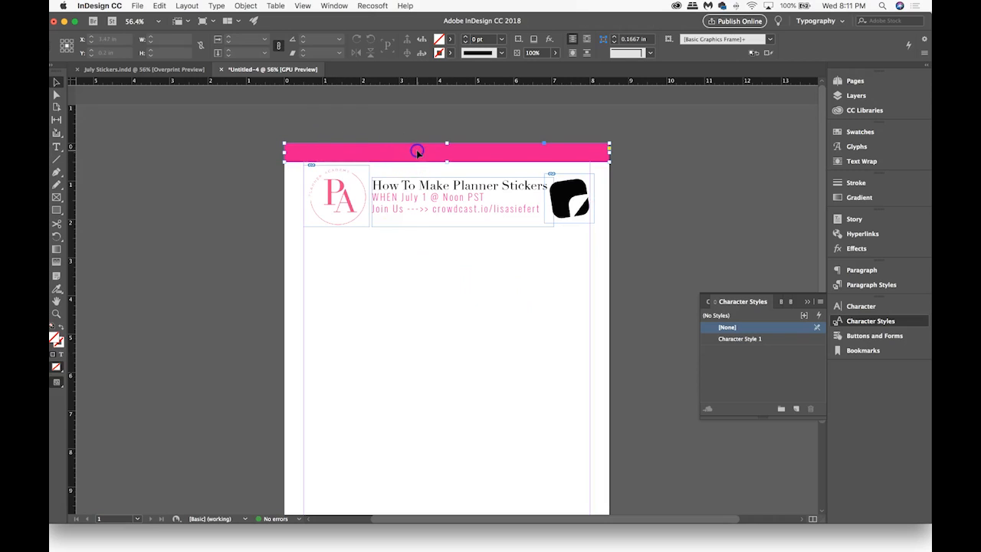
pyautogui.hotkey('ctrl', 'c')
pyautogui.hotkey('ctrl', 'v')
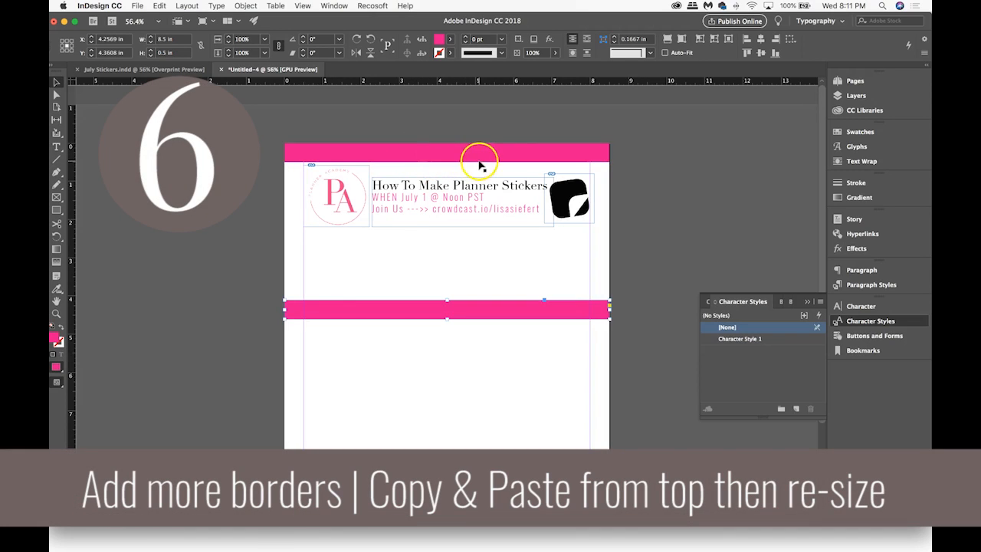
pyautogui.click(471, 311)
pyautogui.moveTo(471, 311); pyautogui.dragTo(449, 232)
pyautogui.click(448, 231)
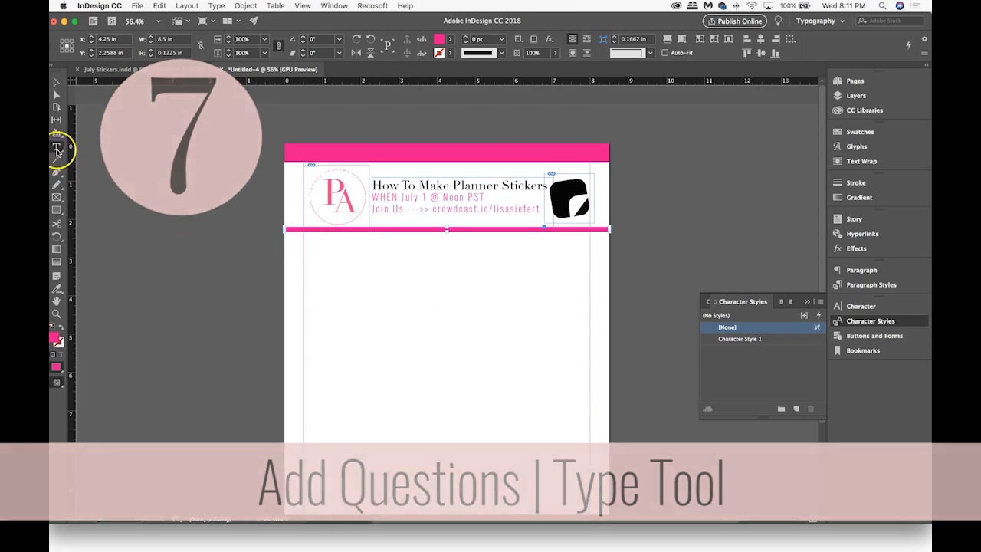
# Add a margin-wide text frame below the thin divider with the question "1. What is the difference between: Kiss Cut vs Die Cut?"
pyautogui.click(304, 235)
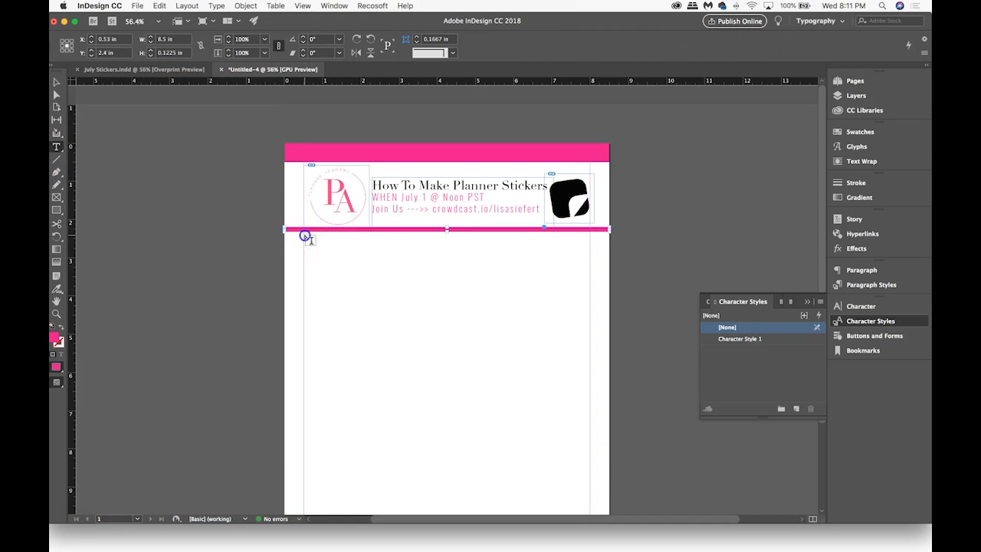
pyautogui.moveTo(304, 236); pyautogui.dragTo(591, 250)
pyautogui.click(415, 243)
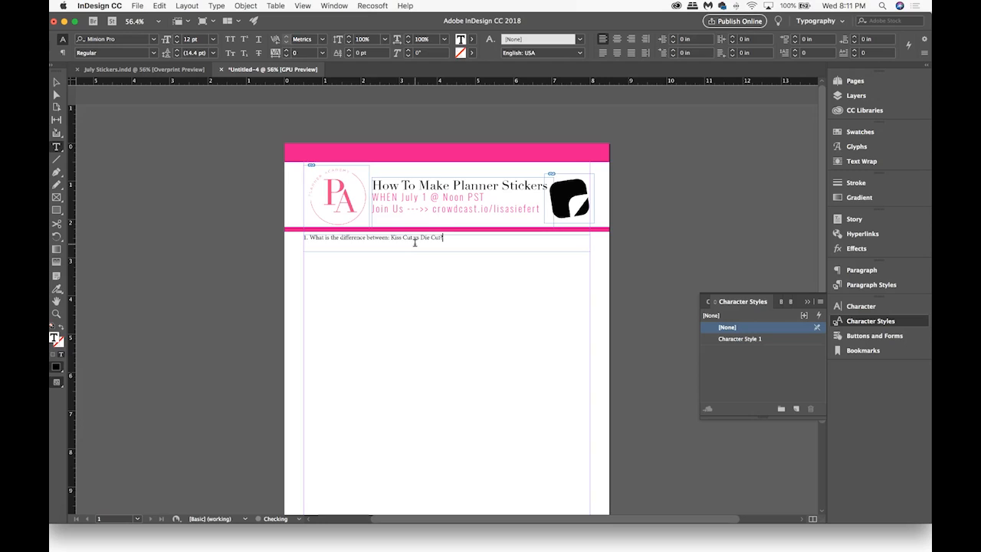
# Apply Character Style 1 to the first question's text
pyautogui.moveTo(447, 238); pyautogui.dragTo(265, 240)
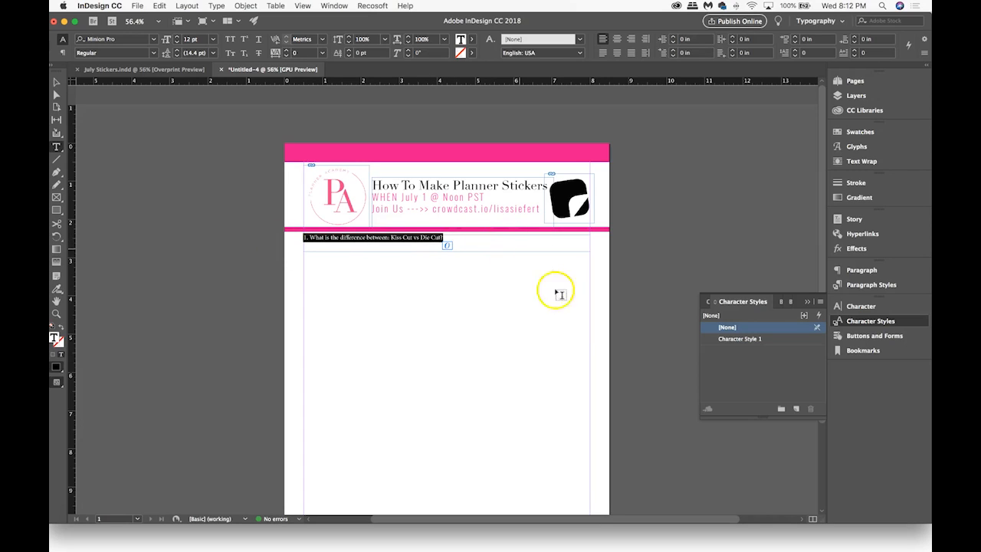
pyautogui.click(763, 340)
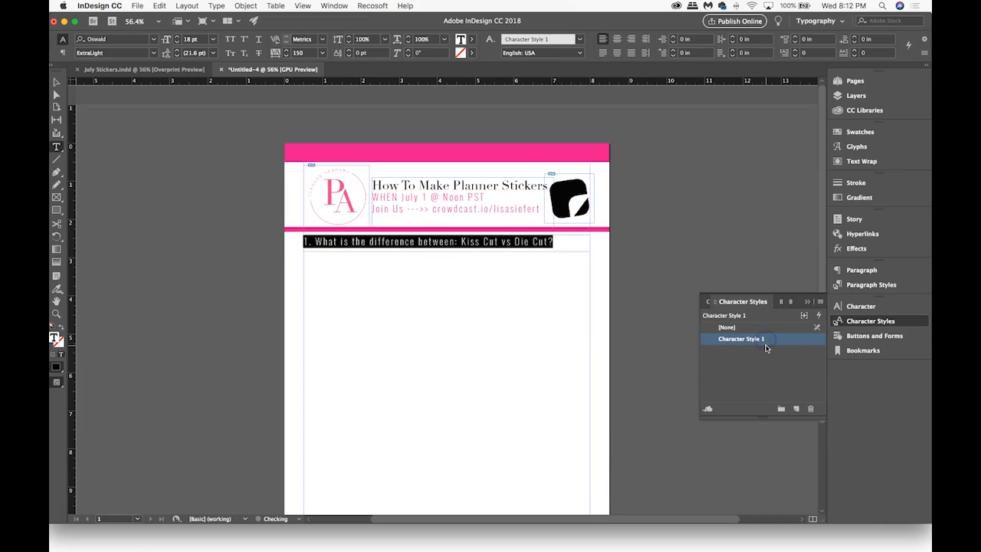
pyautogui.click(538, 243)
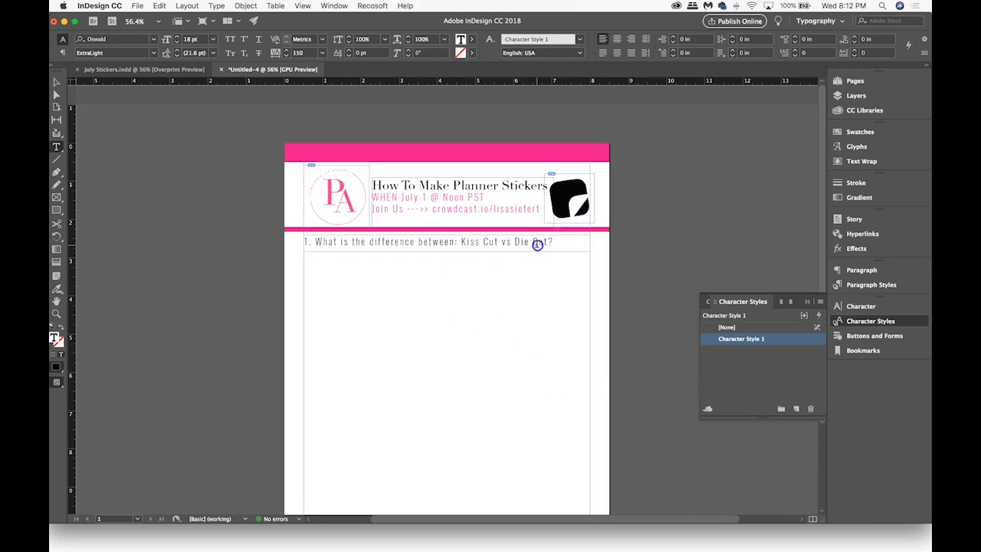
# Recolor the first question's text with the magenta swatch C=0 M=100 Y=0 K=0
pyautogui.moveTo(559, 242); pyautogui.dragTo(246, 232)
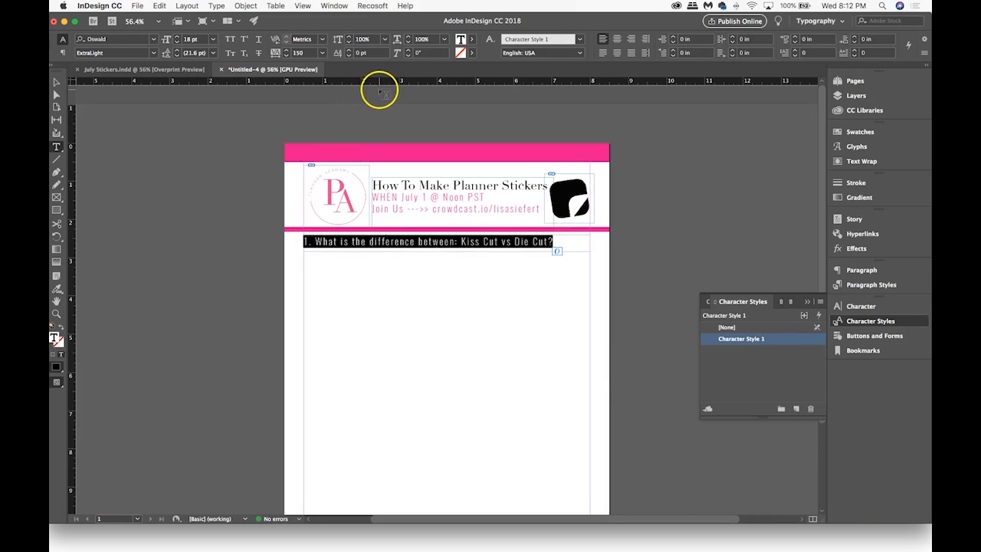
pyautogui.click(491, 307)
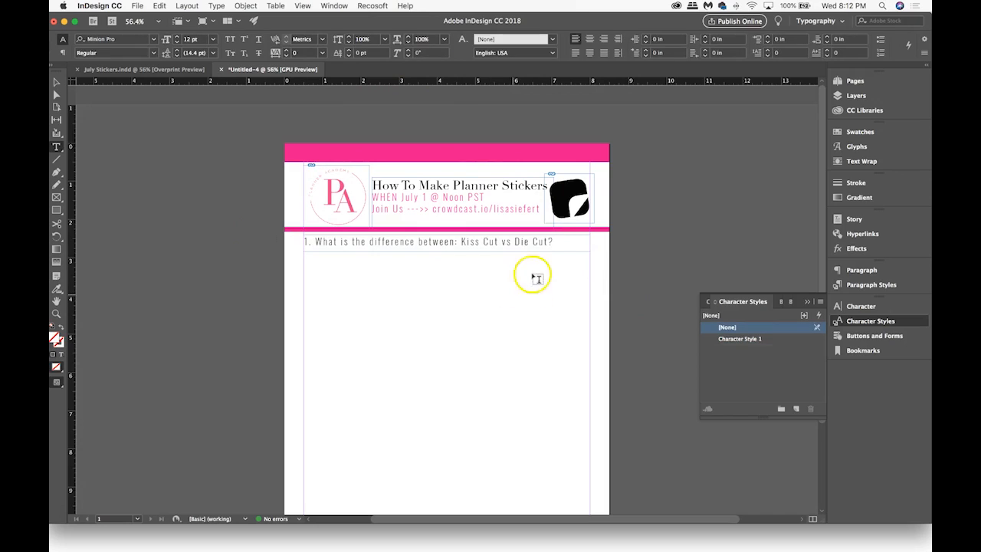
pyautogui.moveTo(565, 243); pyautogui.dragTo(241, 246)
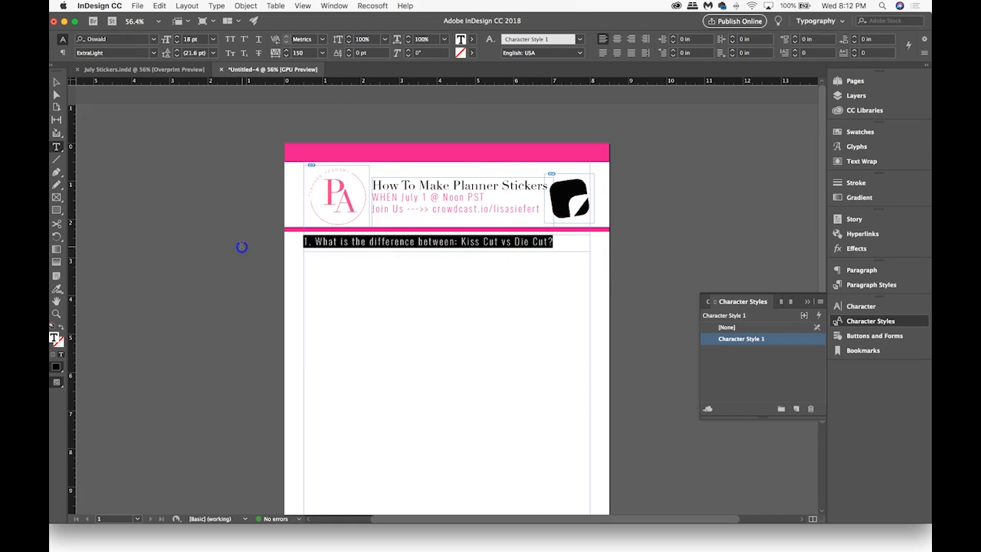
pyautogui.click(461, 39)
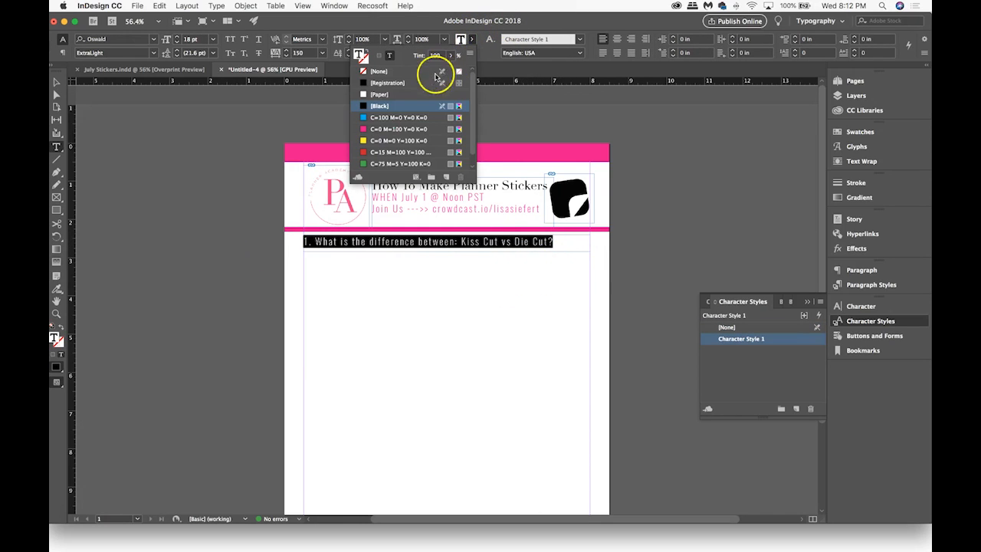
pyautogui.click(387, 129)
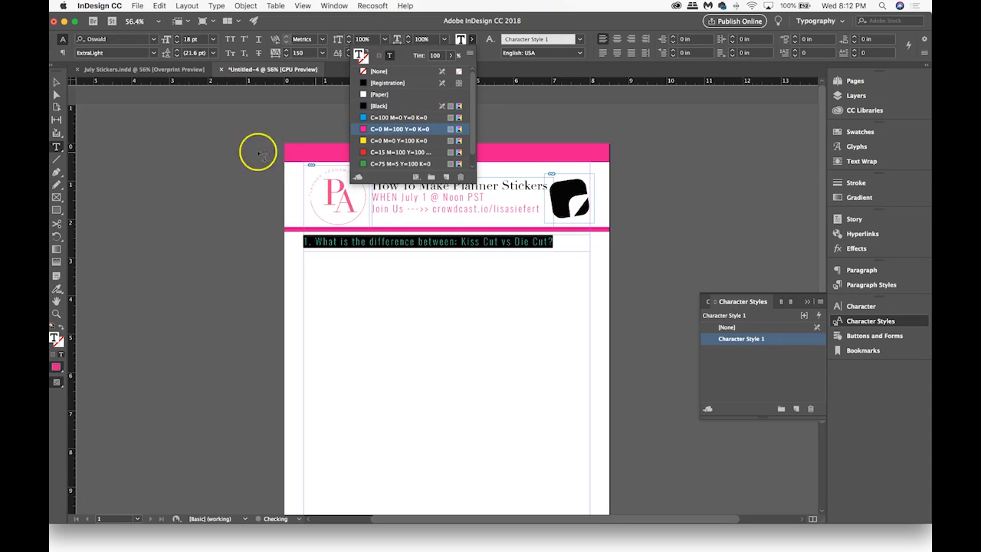
pyautogui.click(57, 82)
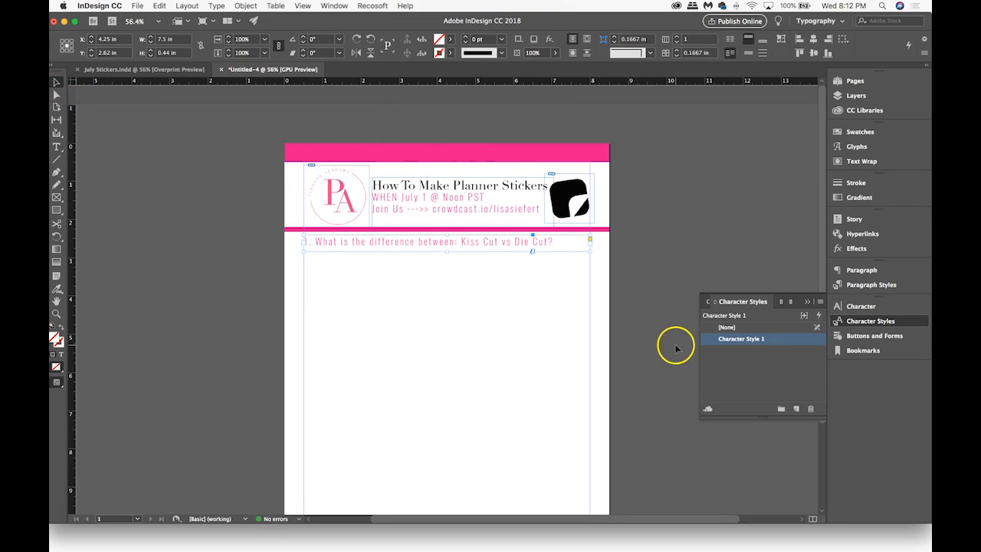
# Set the tracking of the whole first question's text to 55
pyautogui.doubleClick(543, 242)
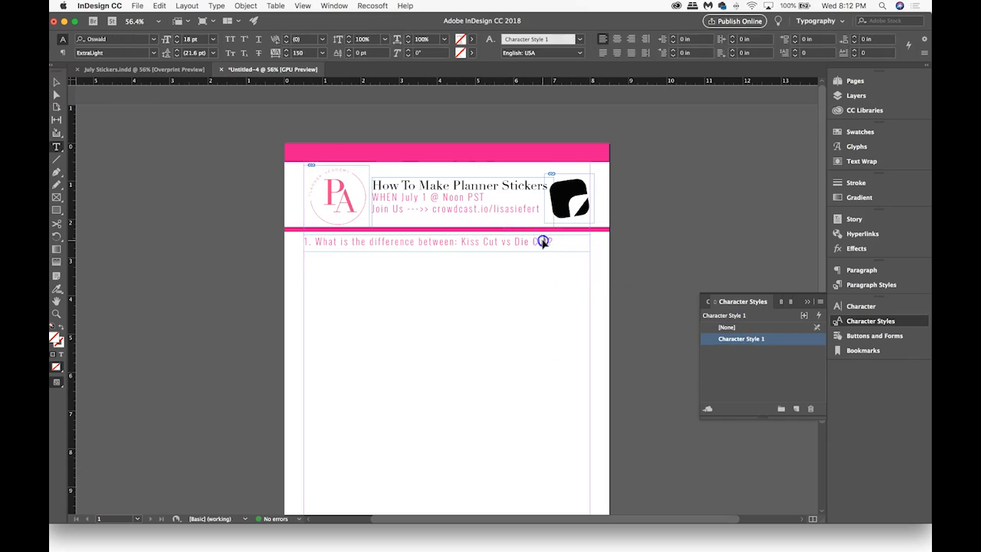
pyautogui.moveTo(555, 242); pyautogui.dragTo(290, 234)
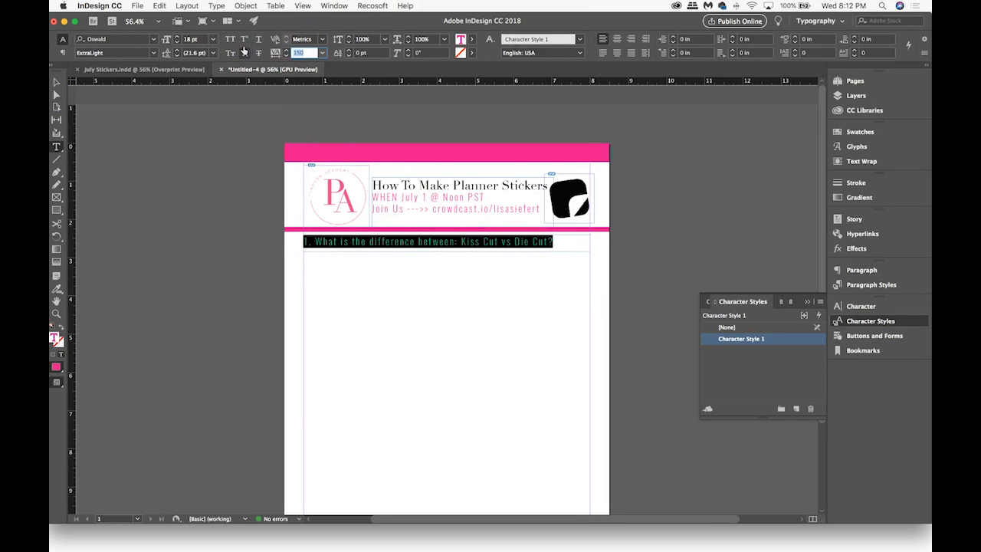
pyautogui.press('Return')
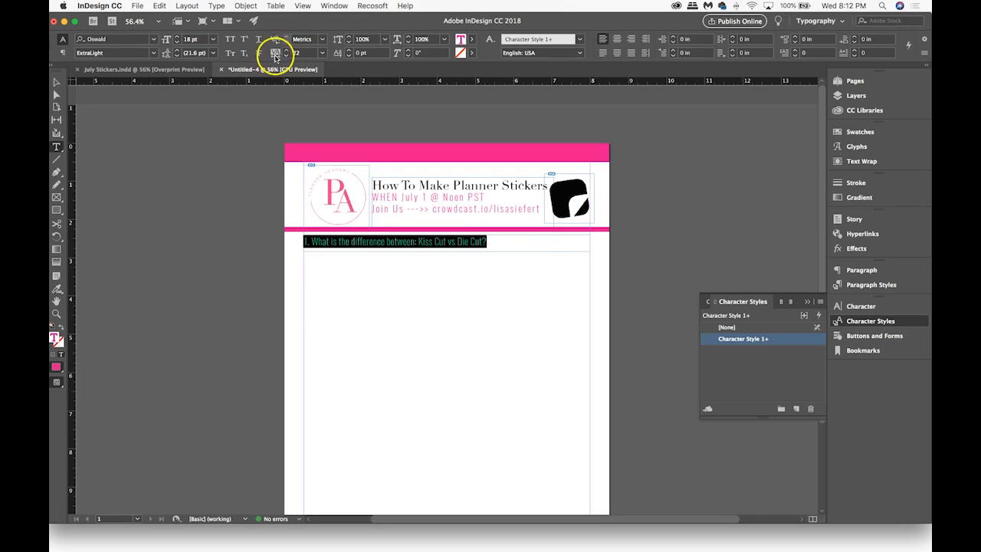
pyautogui.click(291, 53)
pyautogui.write('5')
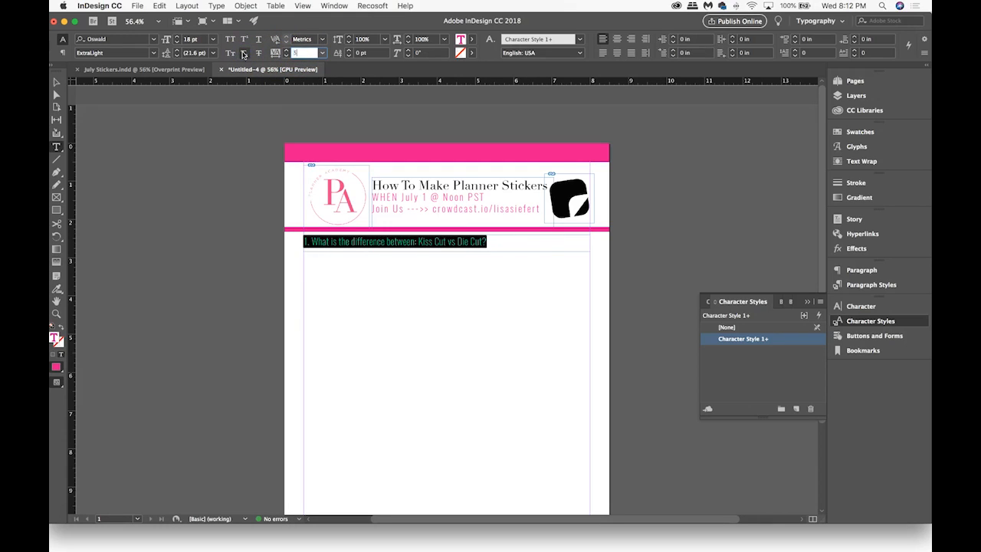
pyautogui.write('5')
pyautogui.press('Return')
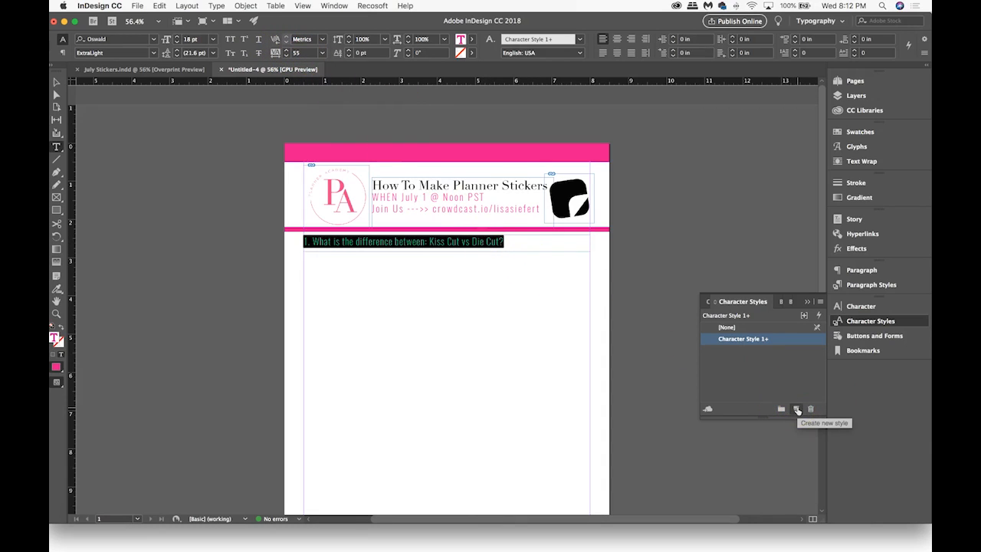
# Create Character Style 2 from the first question's formatting and apply it to that text
pyautogui.click(798, 410)
pyautogui.click(756, 351)
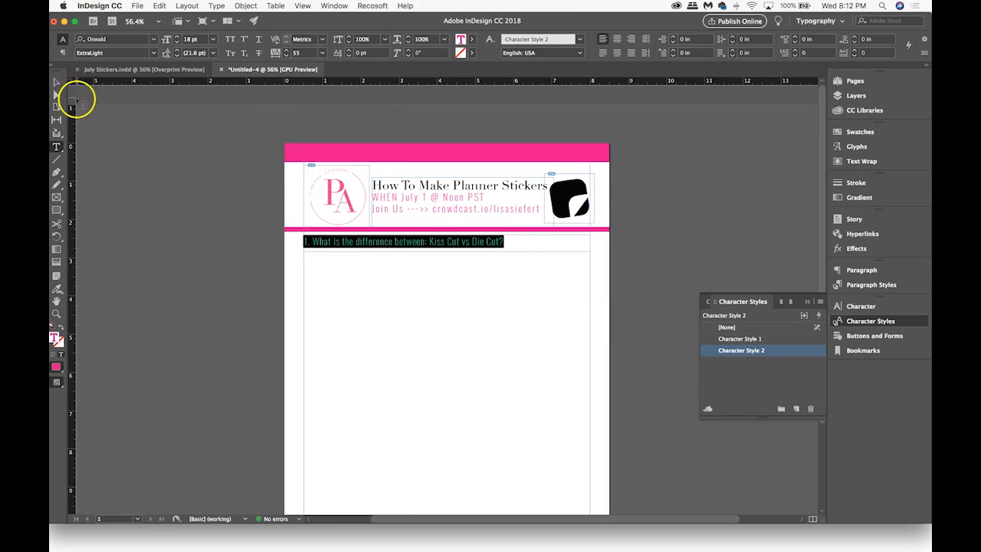
pyautogui.click(57, 82)
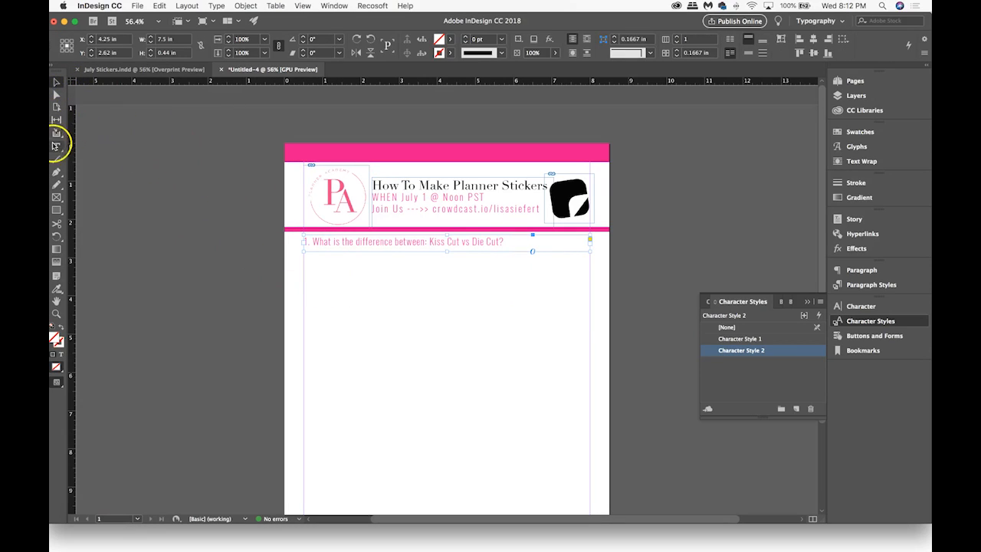
# Add a margin-wide text frame at about Y 4.45 in reading "2. Which is better for making stickers: Silhouette vs Cricut?" in Character Style 2
pyautogui.click(55, 145)
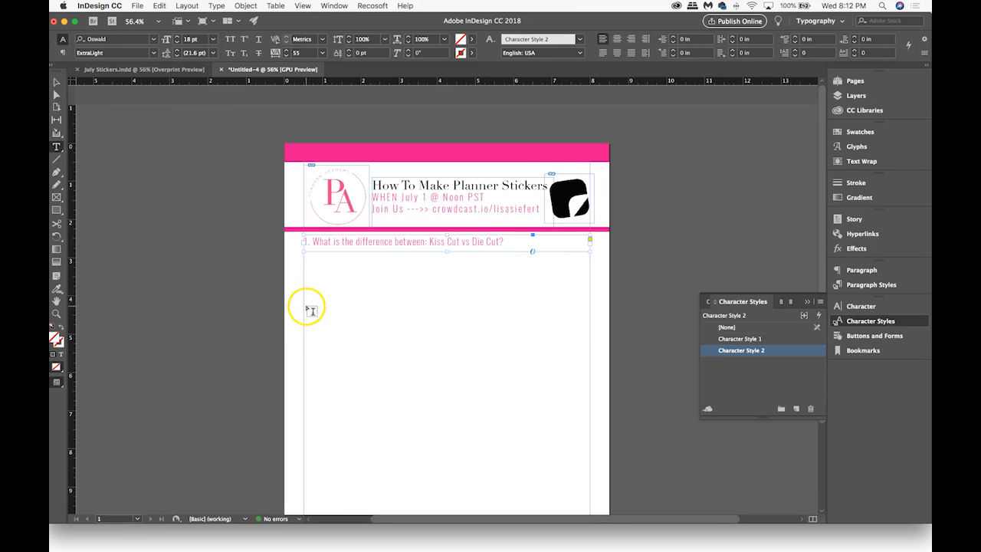
pyautogui.moveTo(305, 307); pyautogui.dragTo(590, 320)
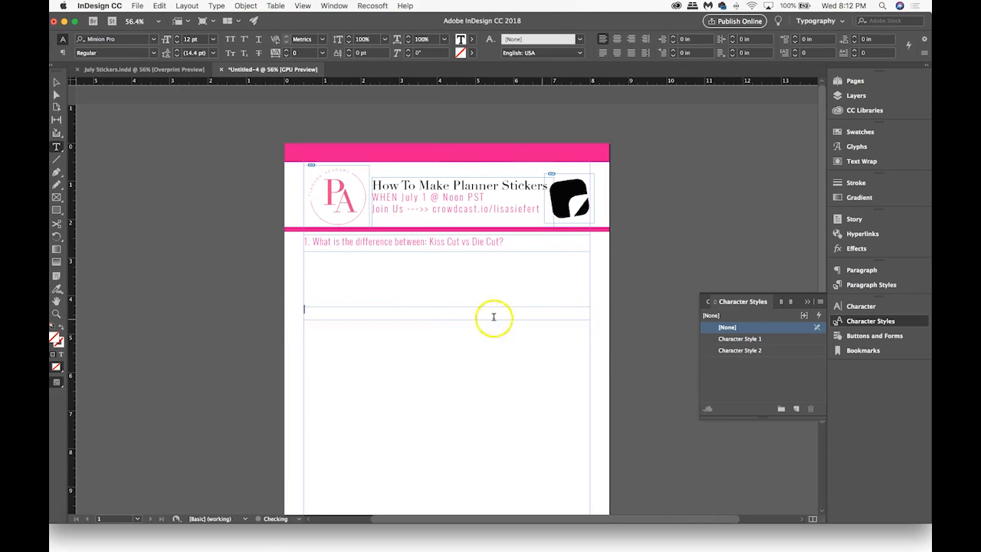
pyautogui.click(192, 70)
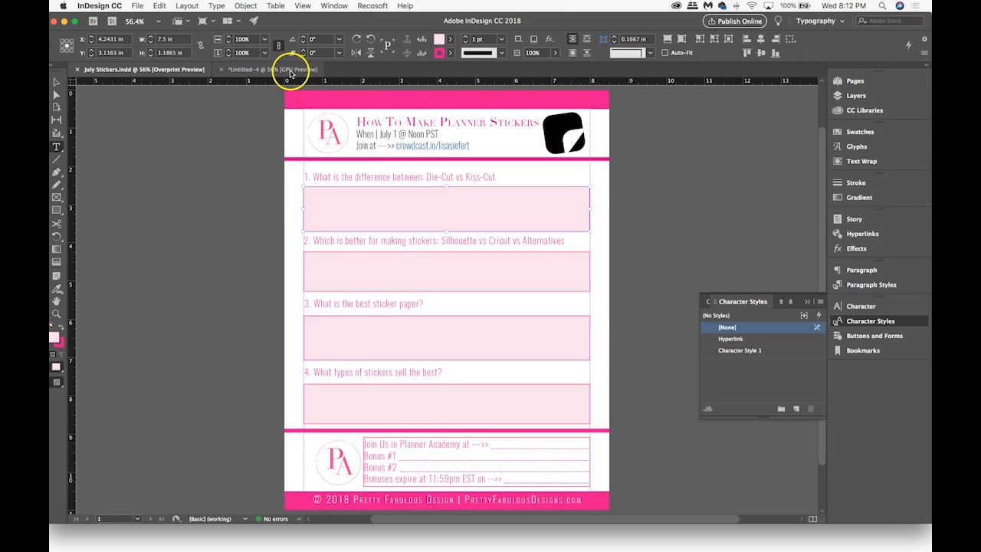
pyautogui.click(288, 69)
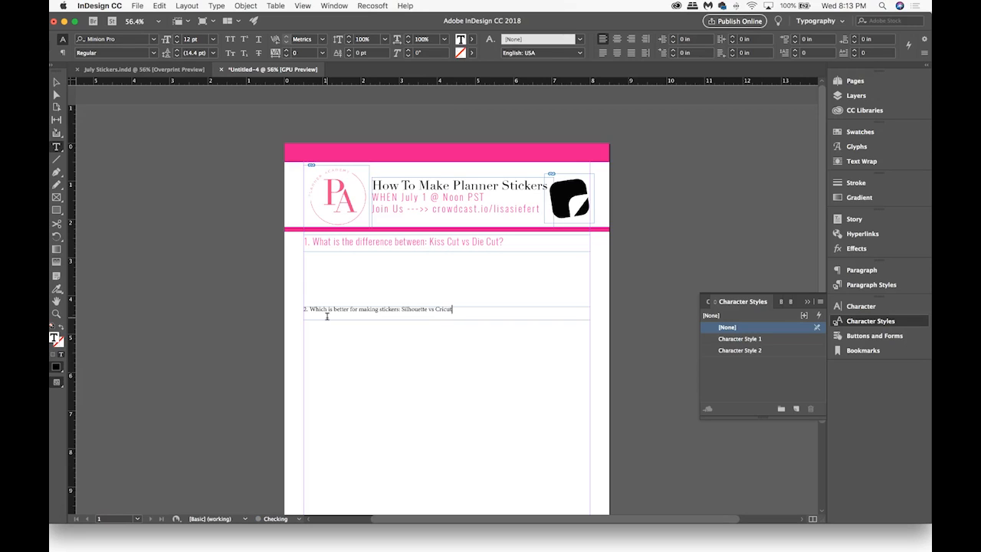
pyautogui.press('super+a')
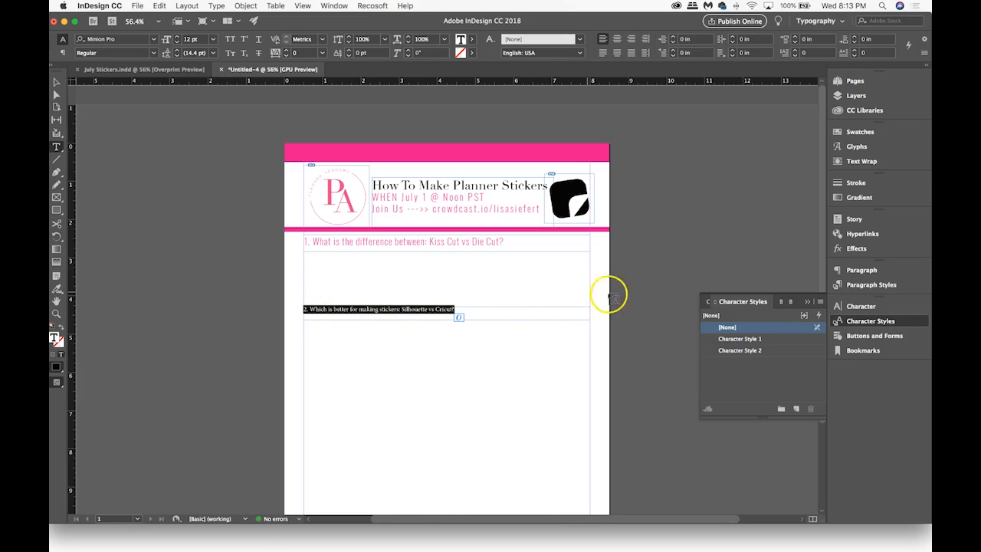
pyautogui.click(741, 350)
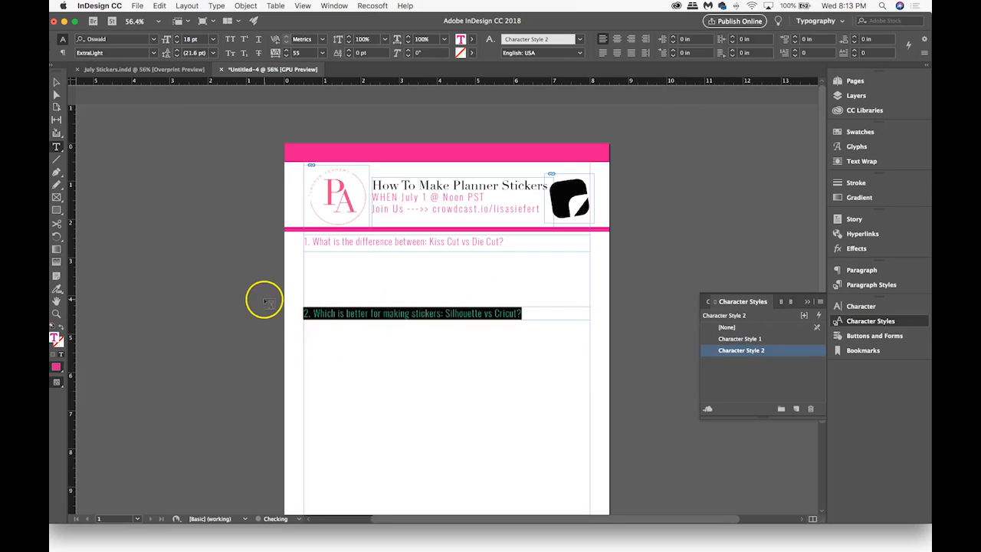
pyautogui.click(56, 82)
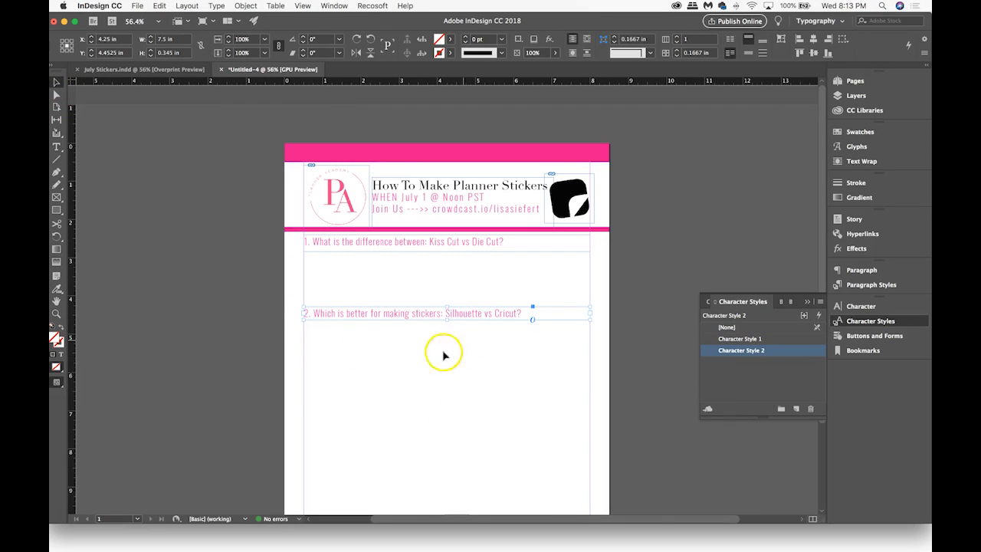
# Add a margin-wide text frame at about Y 6.21 in reading "3. What is the best sticker paper?" in Character Style 2
pyautogui.click(56, 147)
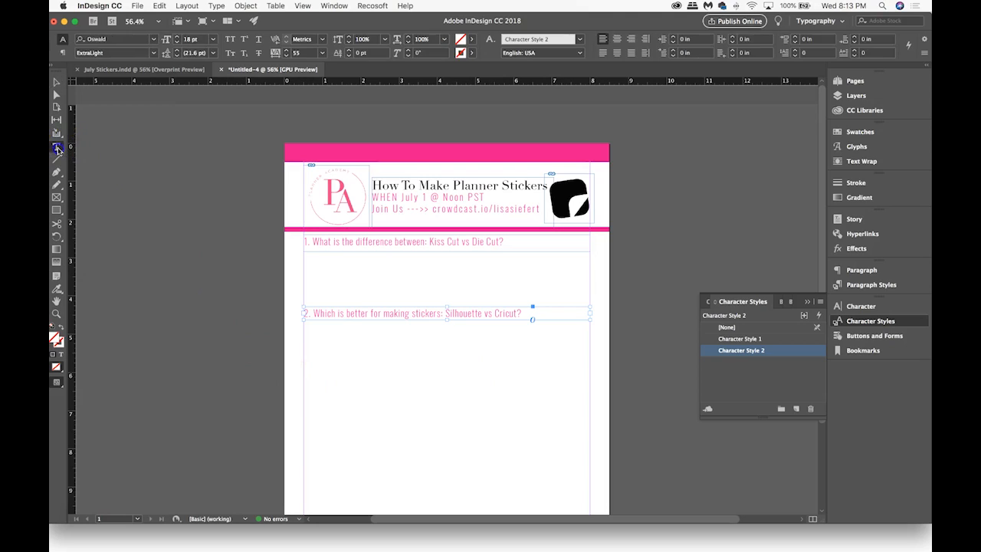
pyautogui.moveTo(305, 372); pyautogui.dragTo(591, 394)
pyautogui.click(187, 70)
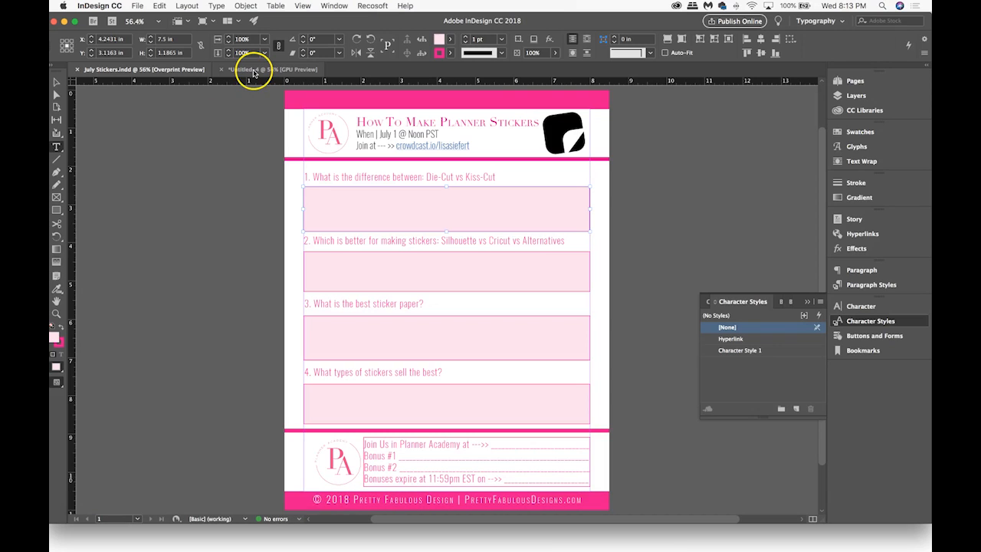
pyautogui.click(254, 70)
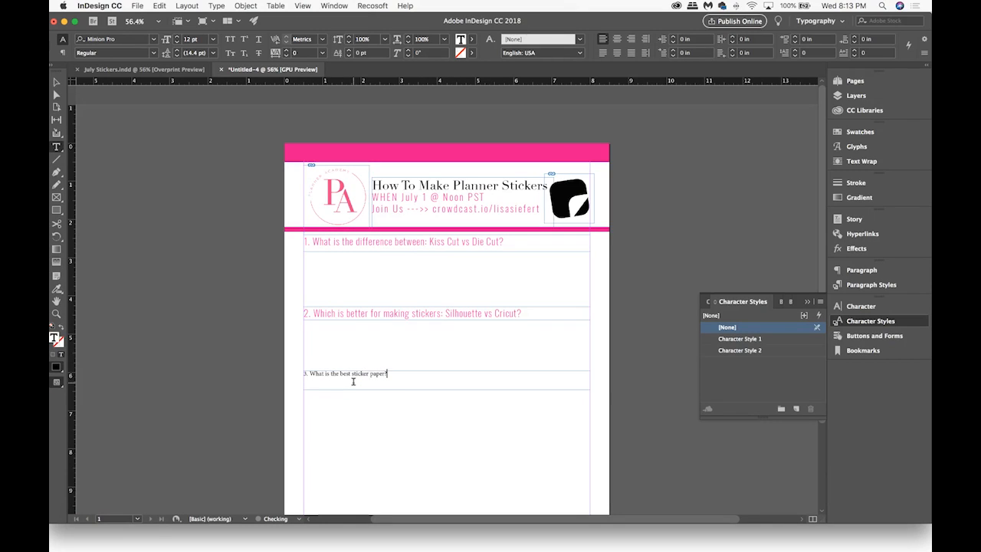
pyautogui.press('super+a')
pyautogui.click(759, 350)
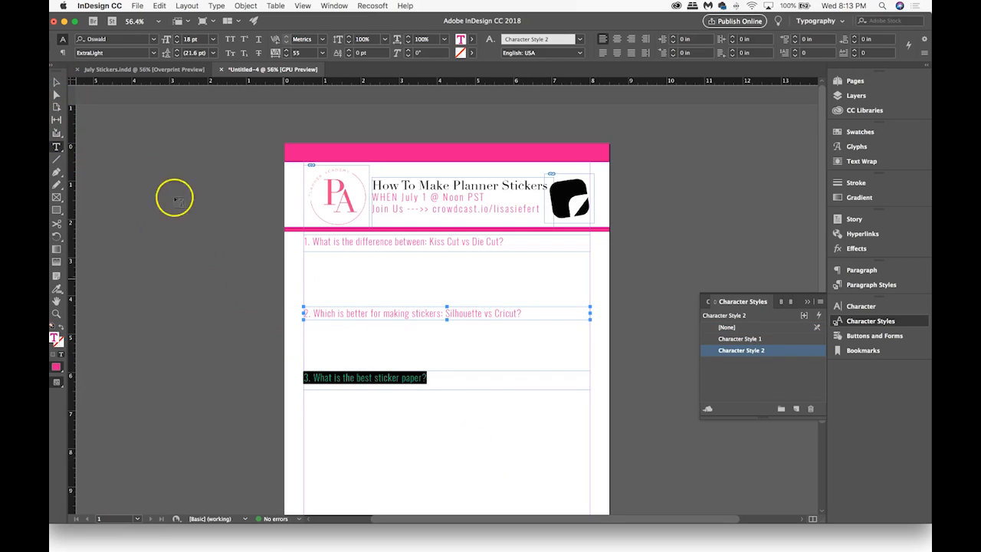
pyautogui.click(56, 82)
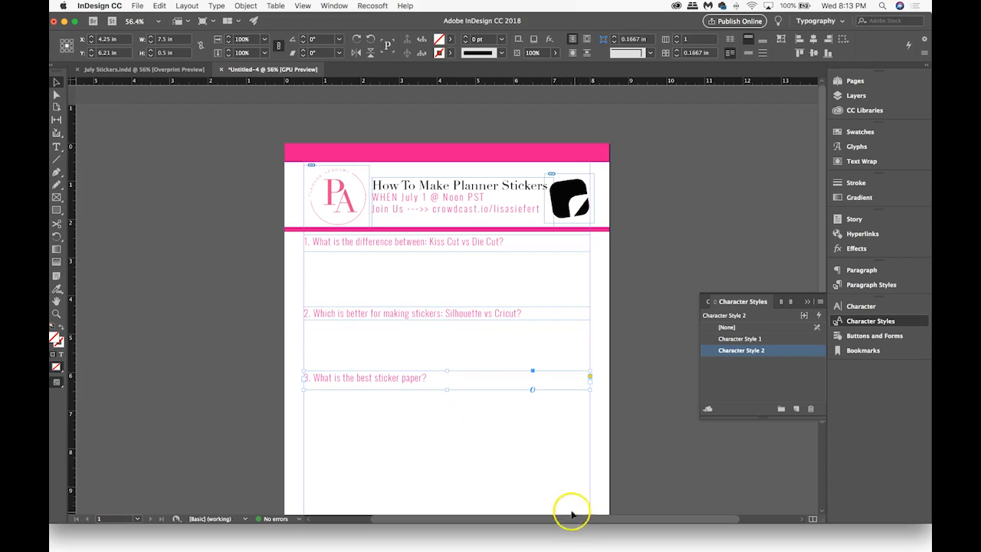
# Shorten the third question's frame to about 0.35 in and duplicate it at about Y 7.87 in as "4. What types of stickers sell best?"
pyautogui.moveTo(446, 389); pyautogui.dragTo(467, 447)
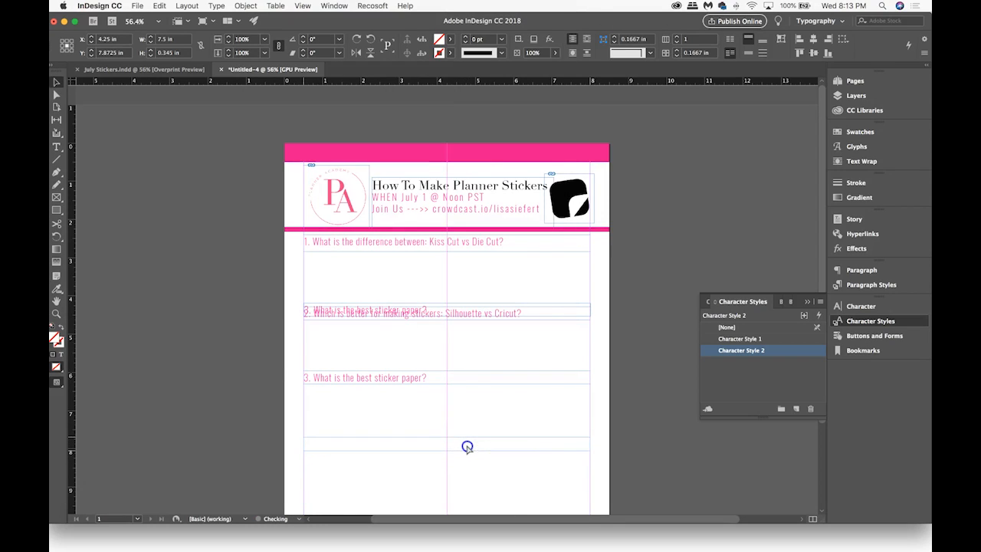
pyautogui.doubleClick(325, 447)
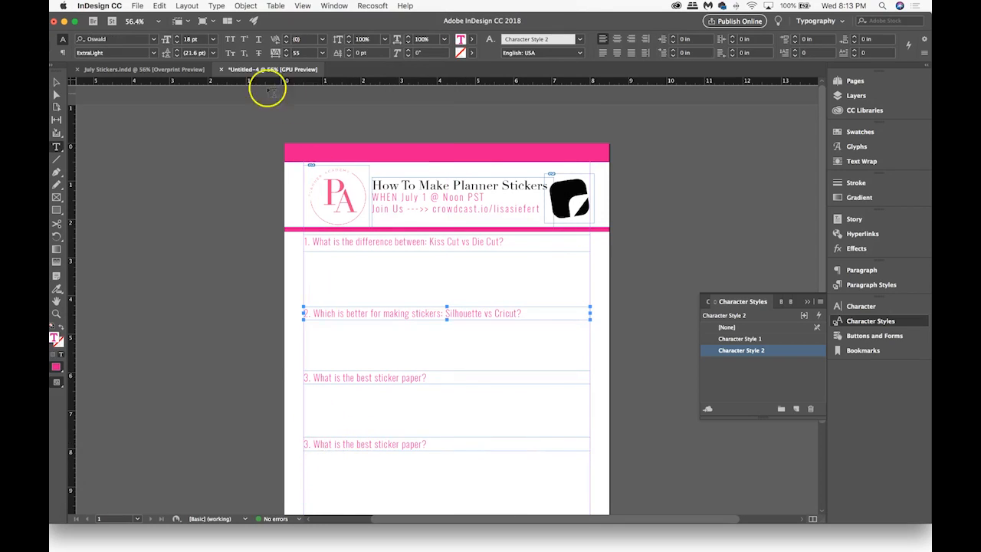
pyautogui.click(192, 69)
pyautogui.click(261, 71)
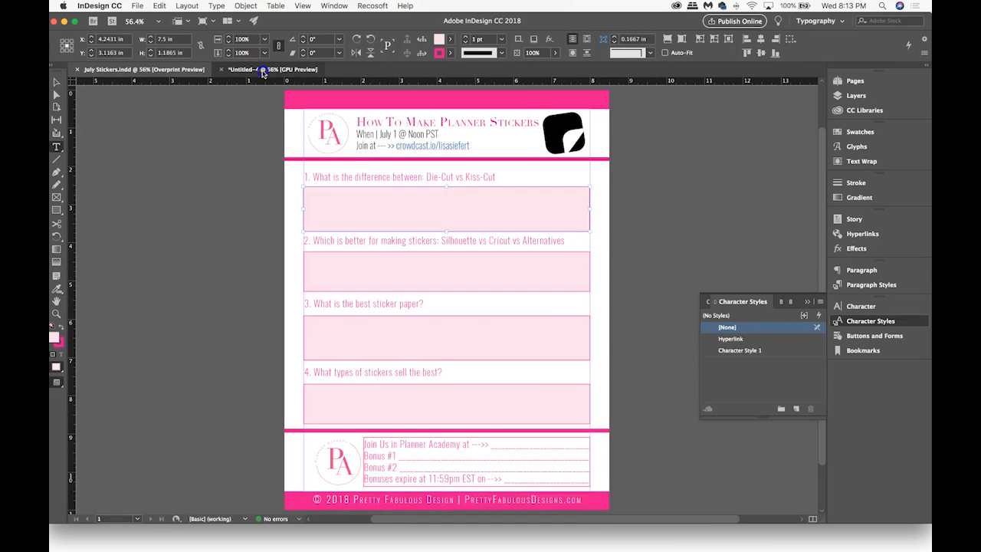
pyautogui.moveTo(429, 446); pyautogui.dragTo(277, 446)
pyautogui.write('4. What types of stickers sell best?')
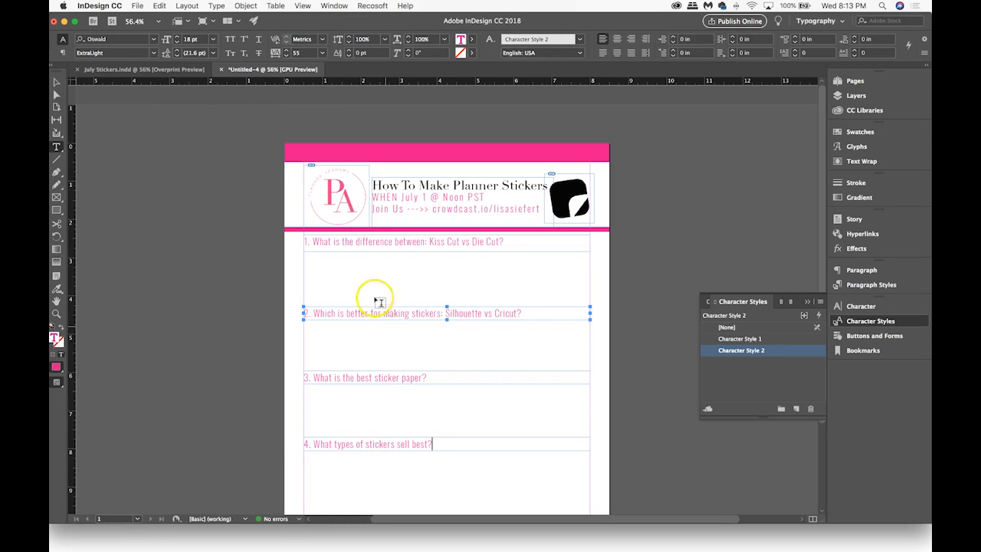
# Move questions 2, 3 and 4 up to about Y 4.03 in, 5.5 in and 6.97 in, spacing them evenly as in July Stickers
pyautogui.scroll(-3, 321, 240)
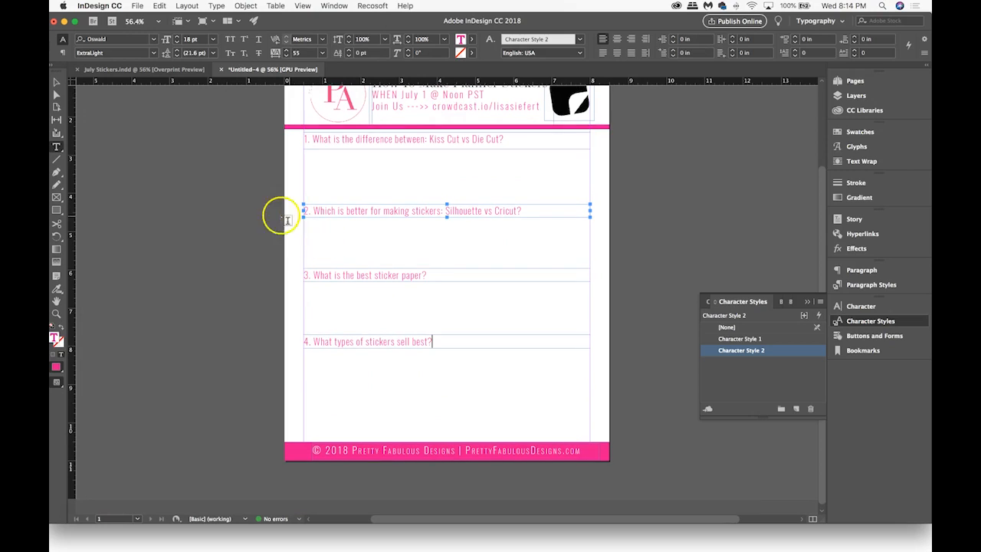
pyautogui.click(171, 68)
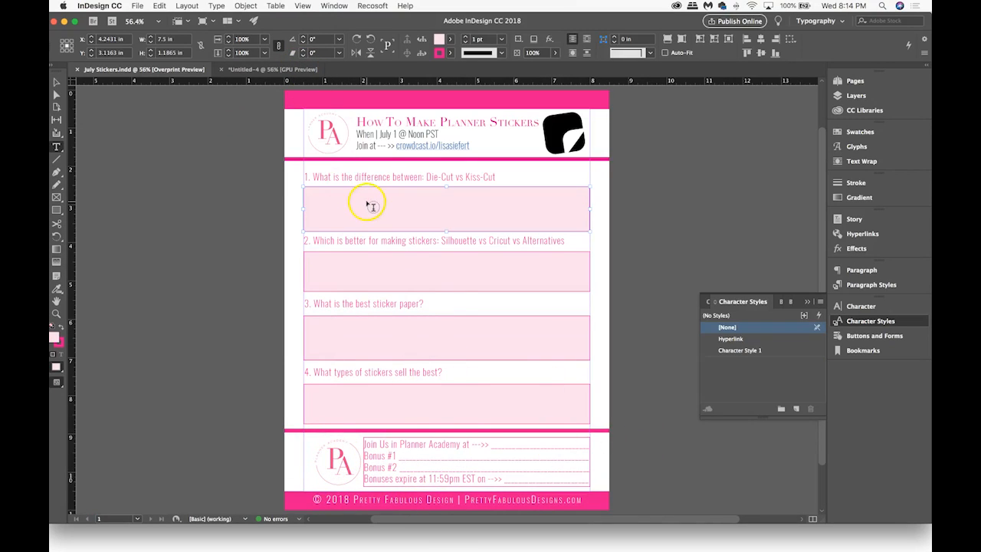
pyautogui.click(257, 70)
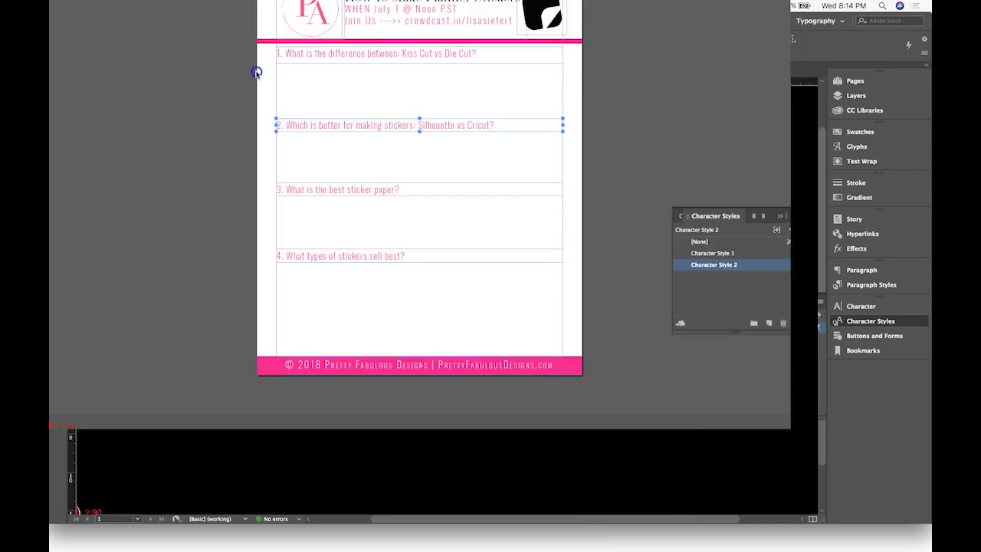
pyautogui.click(55, 83)
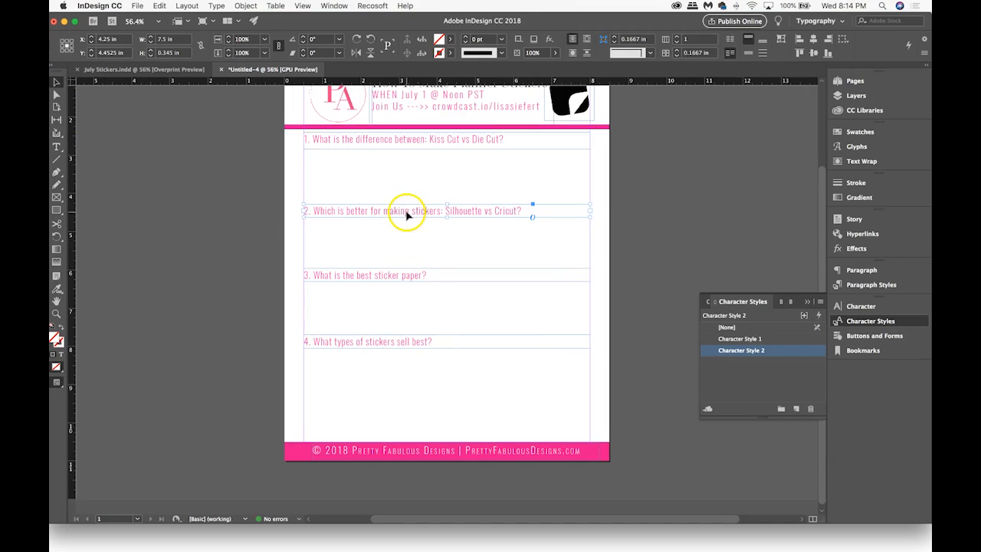
pyautogui.moveTo(405, 212)
pyautogui.mouseDown()
pyautogui.moveTo(417, 197)
pyautogui.moveTo(407, 194)
pyautogui.mouseUp()
pyautogui.moveTo(416, 269); pyautogui.dragTo(416, 258)
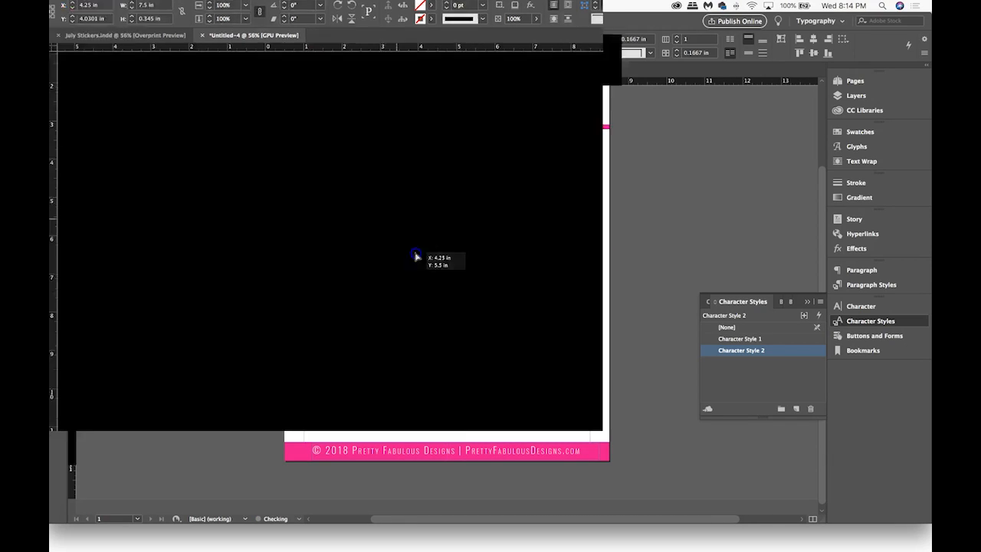
pyautogui.moveTo(421, 344); pyautogui.dragTo(421, 308)
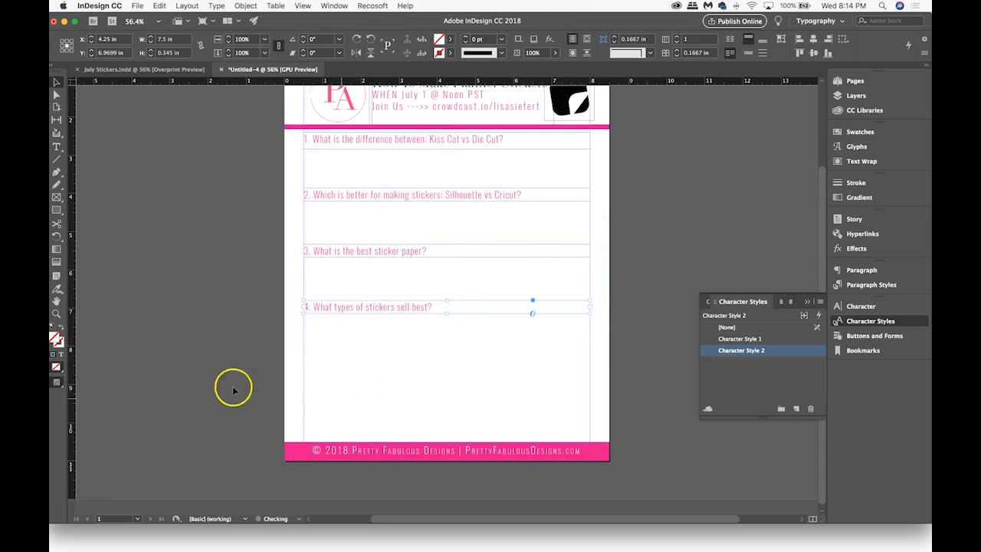
# Duplicate the thin pink divider bar below the header and place the copy beneath question 4 at about Y 8.74 in
pyautogui.click(292, 126)
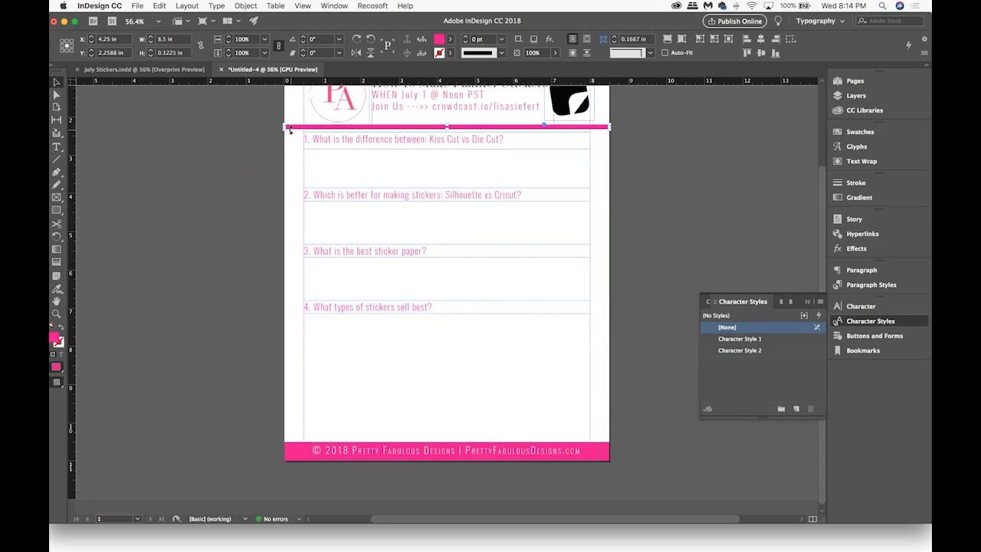
pyautogui.press('super+c')
pyautogui.press('super+v')
pyautogui.moveTo(296, 291); pyautogui.dragTo(301, 375)
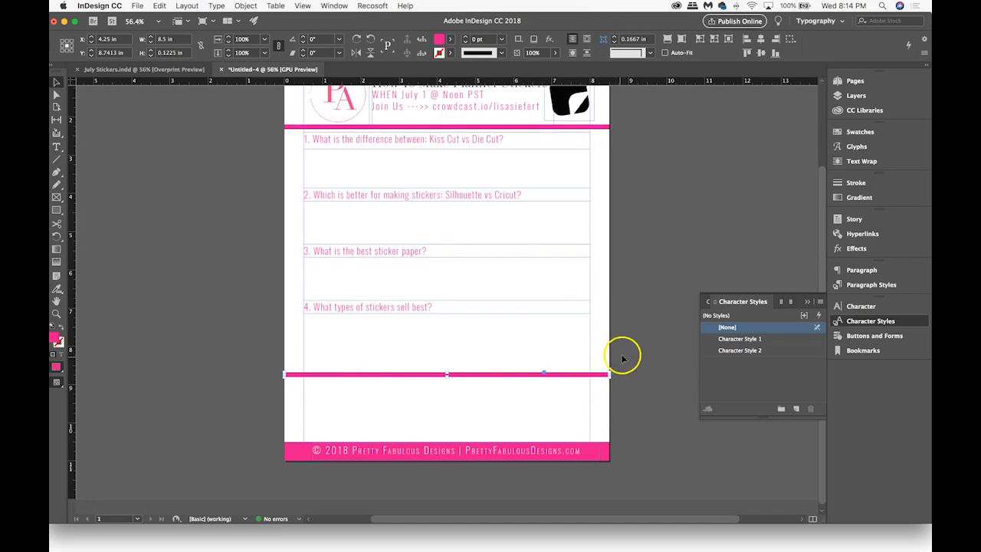
pyautogui.click(224, 165)
# Duplicate the header's PA logo into the space between the lower divider bar and the footer, aligned with the left margin
pyautogui.click(348, 101)
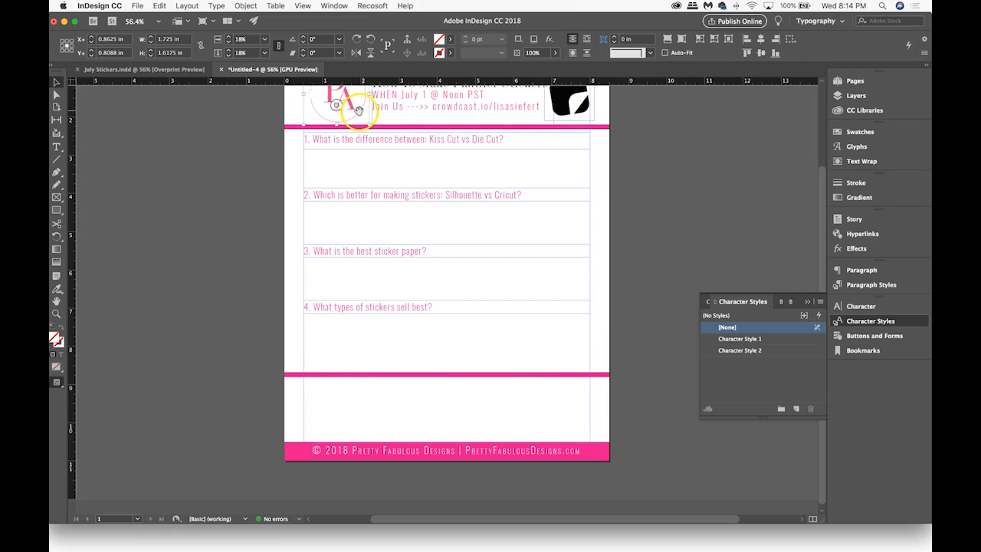
pyautogui.click(366, 125)
pyautogui.moveTo(366, 125); pyautogui.dragTo(361, 391)
pyautogui.click(391, 407)
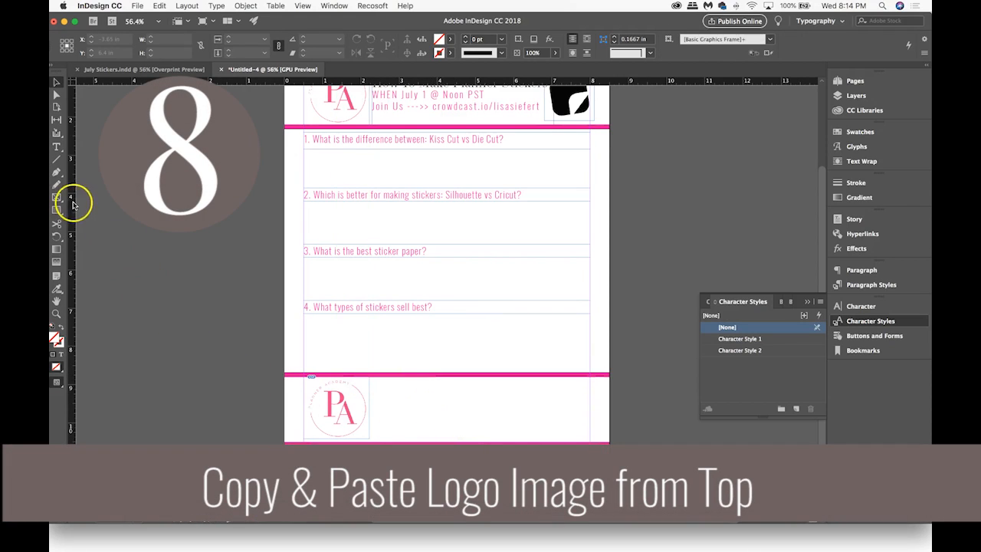
# Add a text frame about 5.62 by 1.36 in beside the lower logo reading "Join Us in Planner Academy at -->>" plus an underscore blank
pyautogui.click(56, 146)
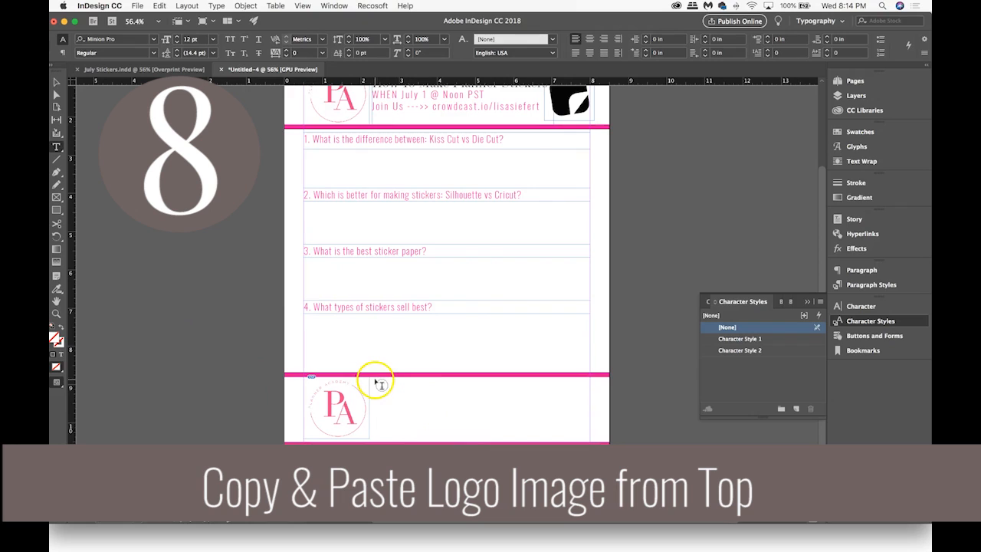
pyautogui.moveTo(373, 381); pyautogui.dragTo(588, 433)
pyautogui.click(401, 270)
pyautogui.click(206, 70)
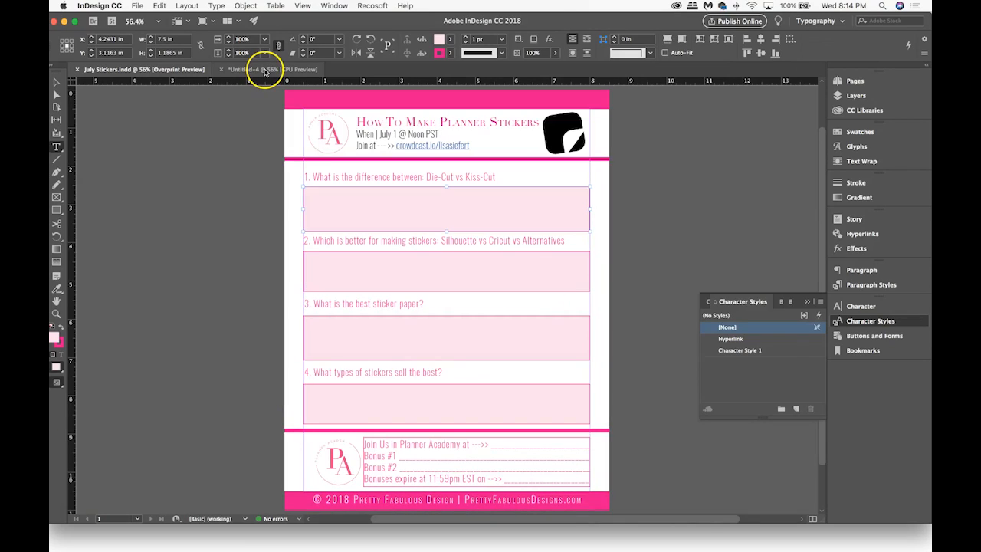
pyautogui.click(264, 70)
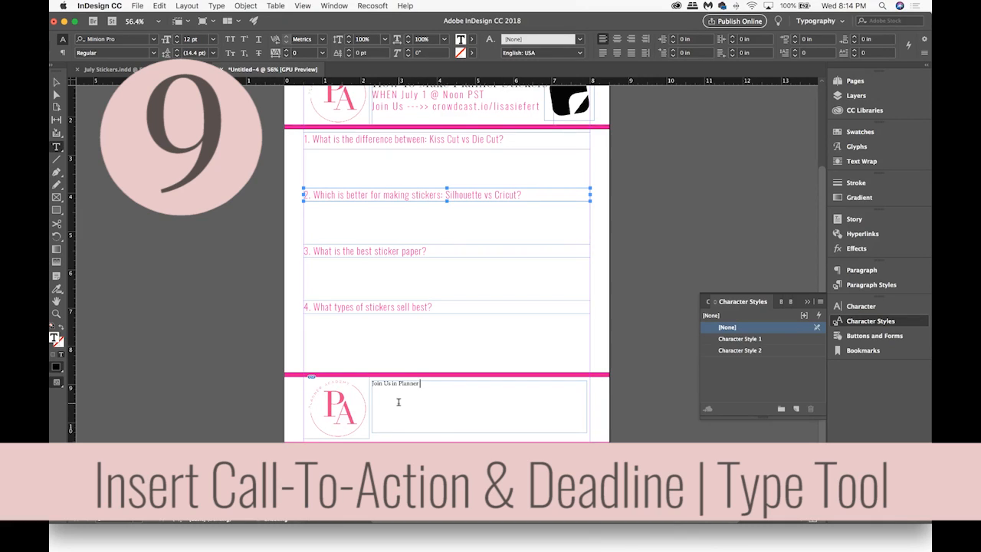
pyautogui.write('Academy at -->> ____________________')
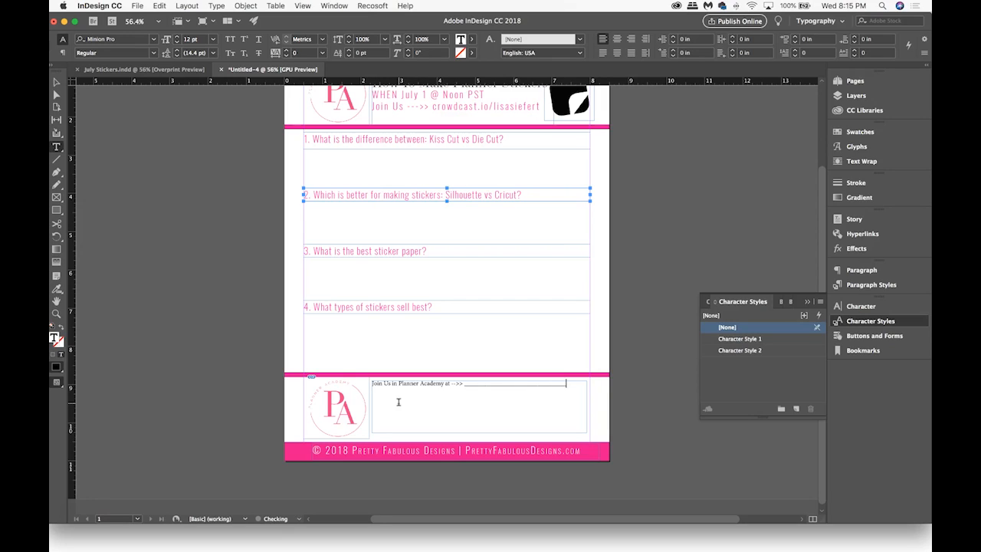
# Apply Character Style 2 to the "Join Us in Planner Academy" line
pyautogui.click(557, 384)
pyautogui.tripleClick(558, 383)
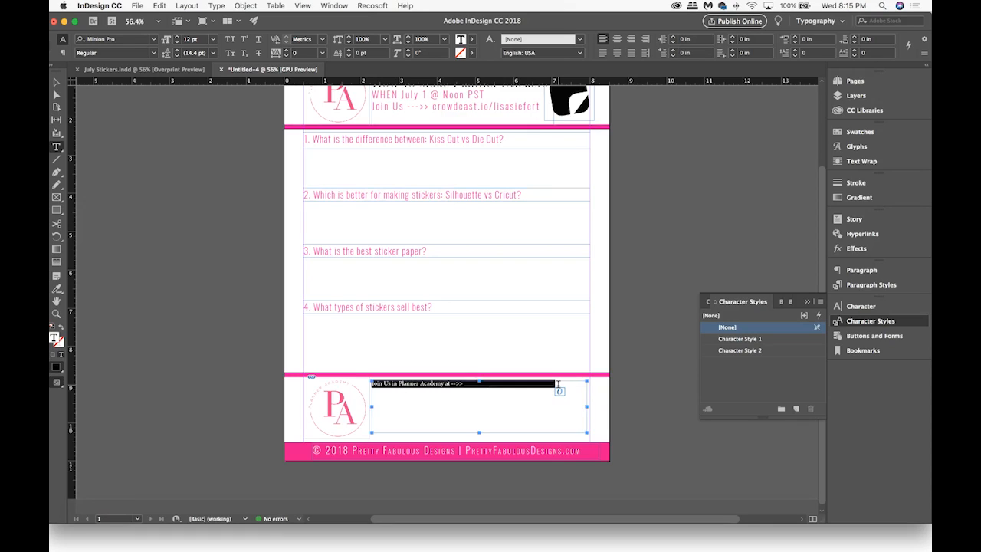
pyautogui.click(746, 351)
pyautogui.click(490, 407)
pyautogui.moveTo(491, 407); pyautogui.dragTo(458, 404)
pyautogui.press('BackSpace')
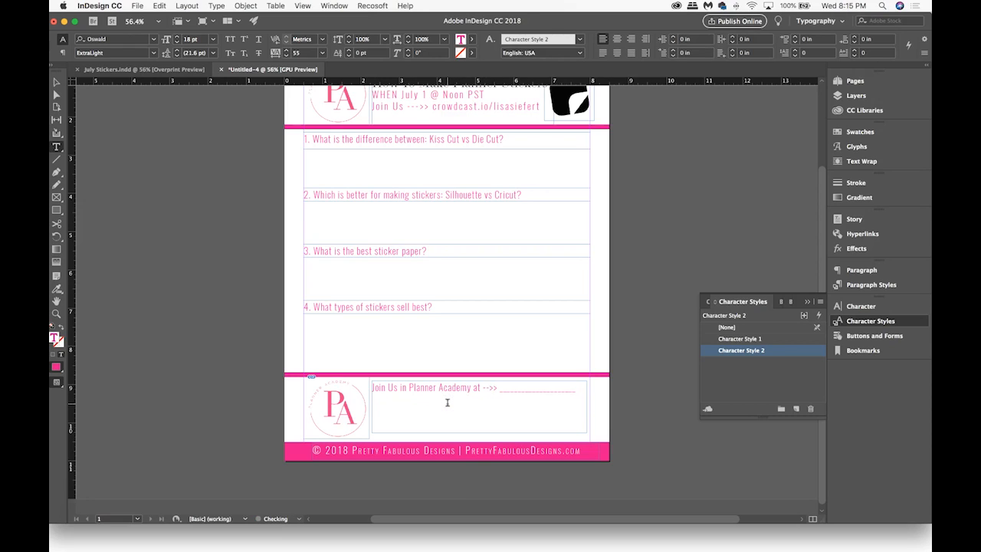
# Widen the call-to-action frame to 5.71 in and add blank-line entries "Bonus #1", "Bonus #2" and "Bonuses expire at 11:59pm EST on"
pyautogui.click(58, 82)
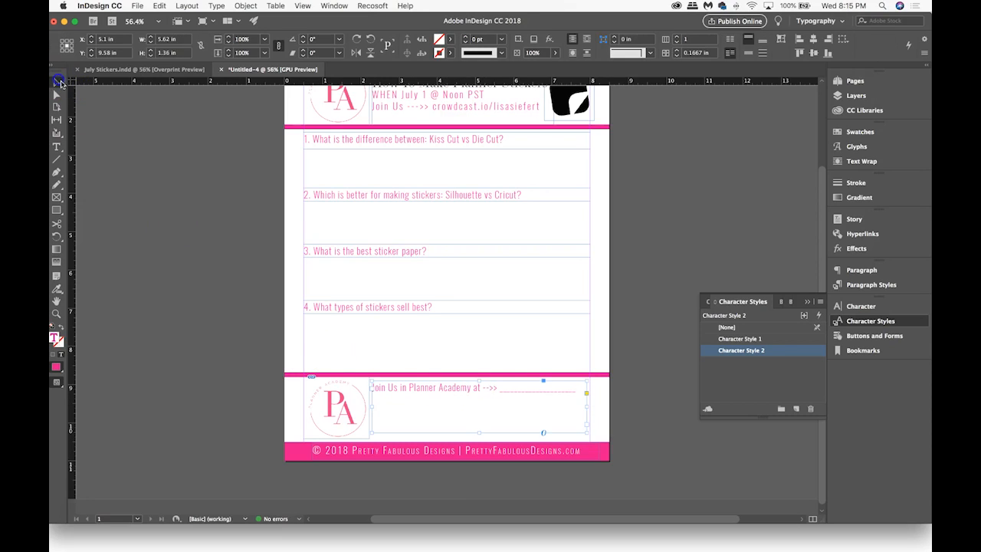
pyautogui.moveTo(588, 408); pyautogui.dragTo(591, 408)
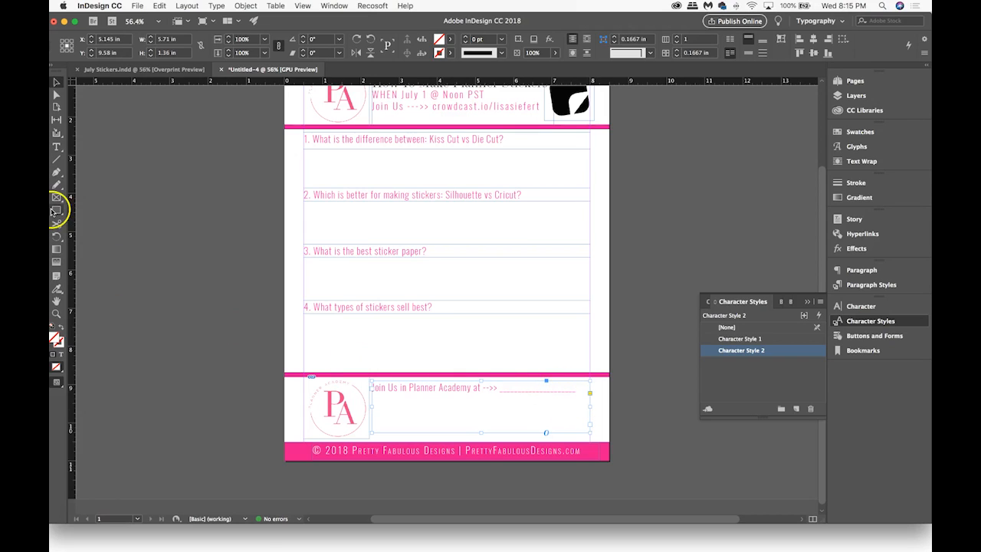
pyautogui.click(56, 145)
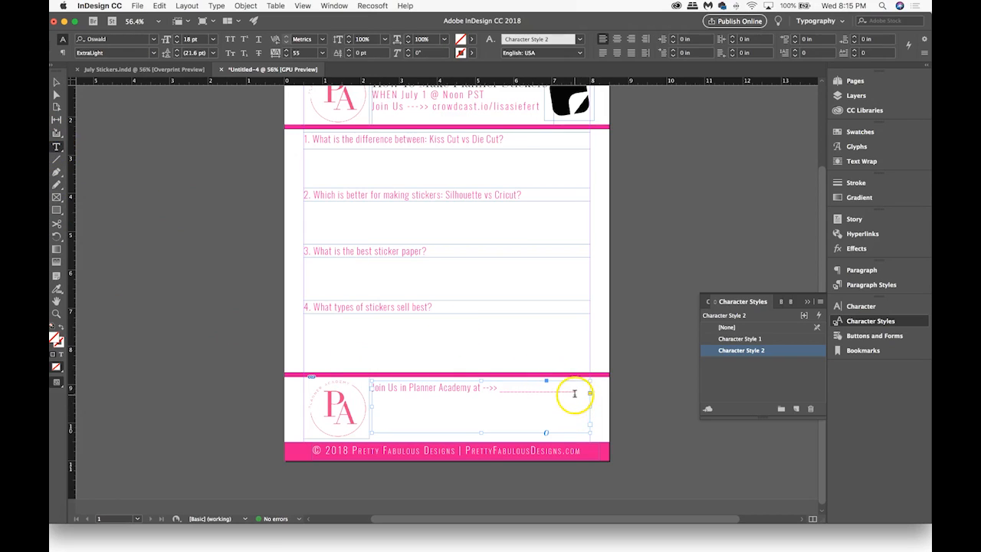
pyautogui.click(605, 408)
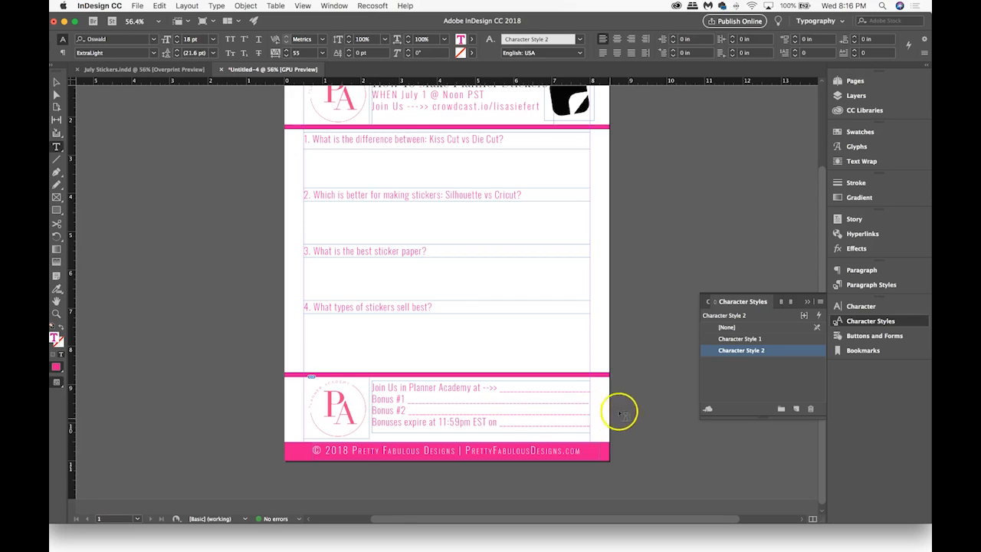
pyautogui.click(541, 420)
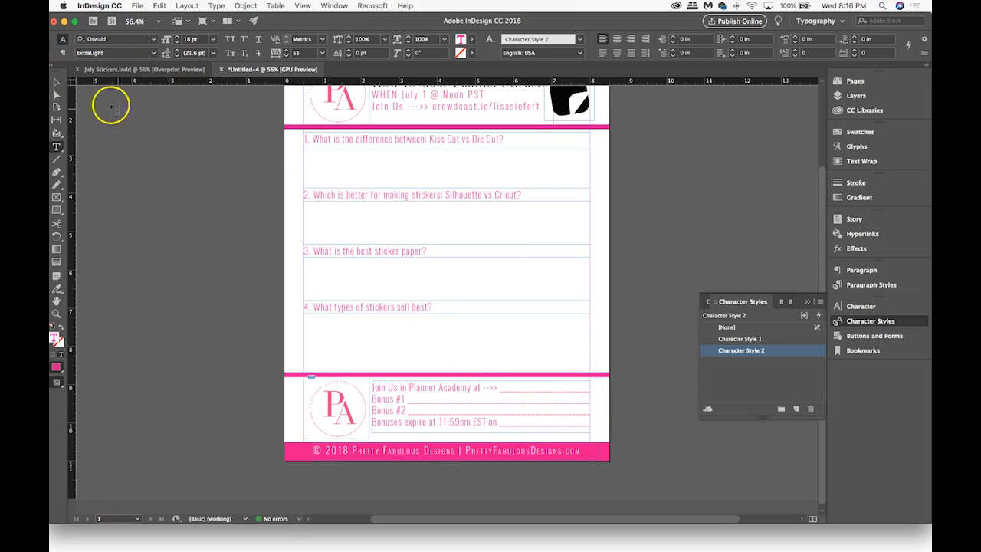
# Give the call-to-action frame a C=0 M=100 Y=0 K=0 stroke like the one in July Stickers
pyautogui.click(57, 82)
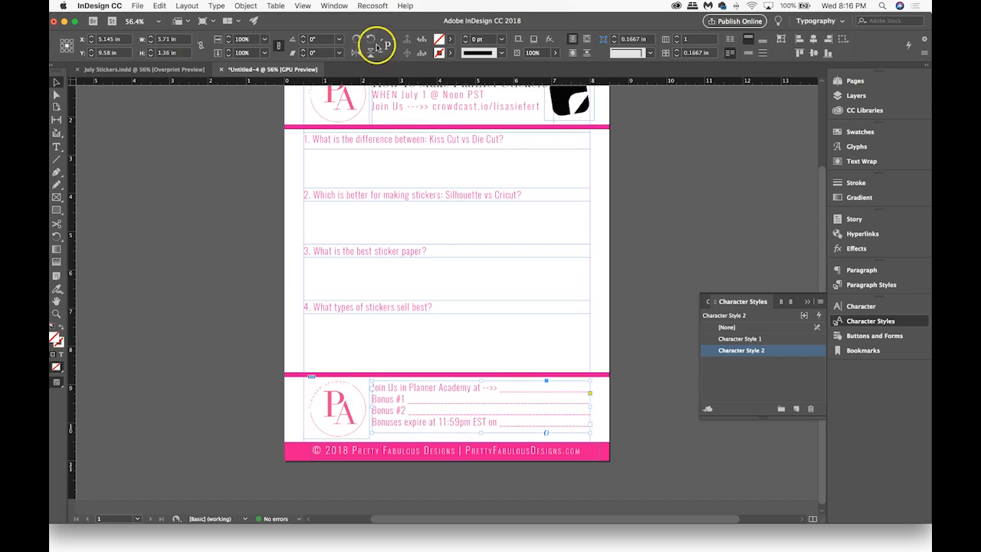
pyautogui.click(450, 42)
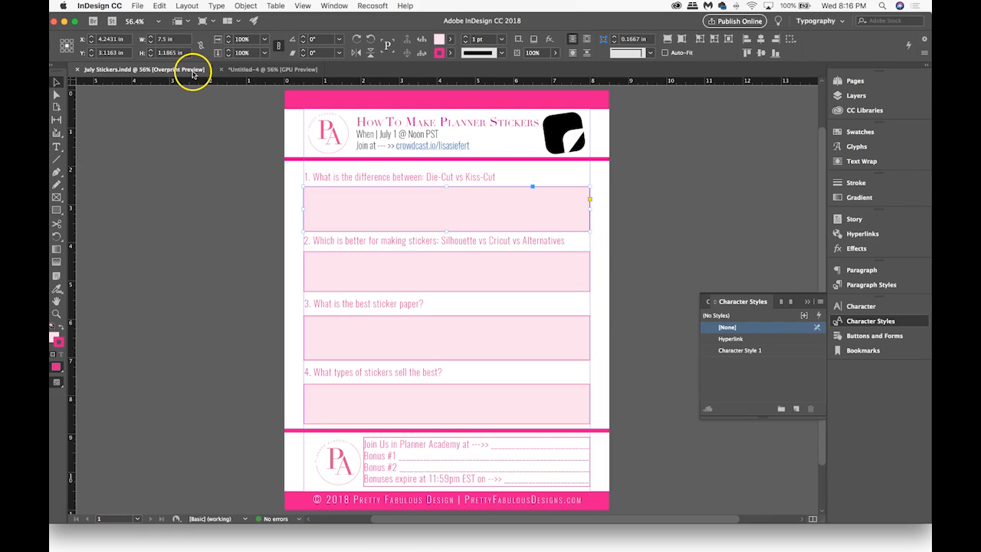
pyautogui.click(247, 69)
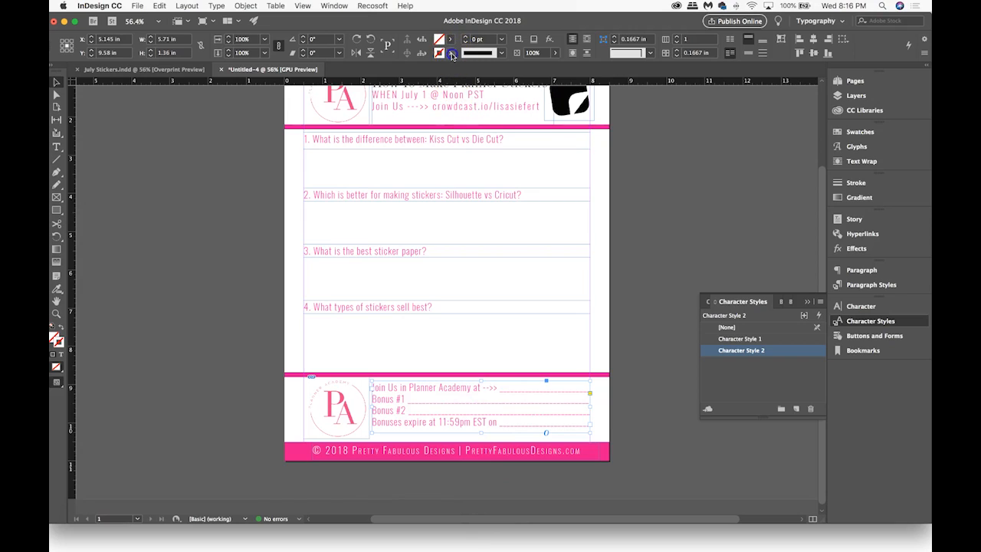
pyautogui.click(452, 53)
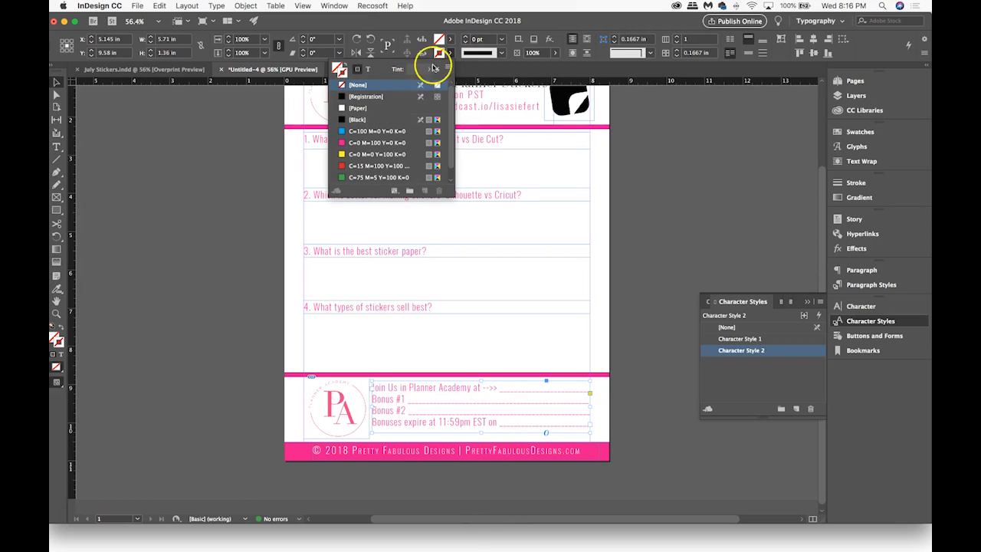
pyautogui.click(361, 142)
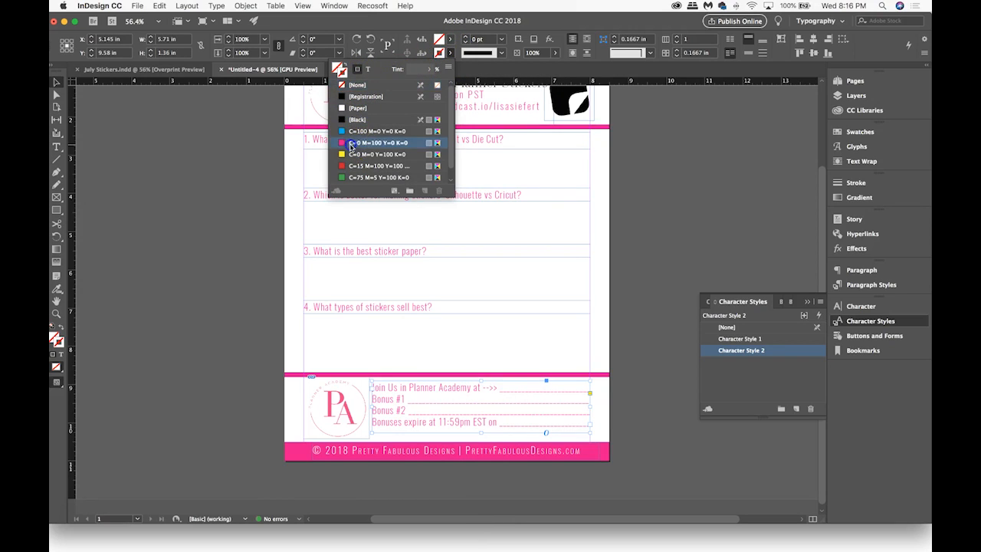
pyautogui.click(55, 83)
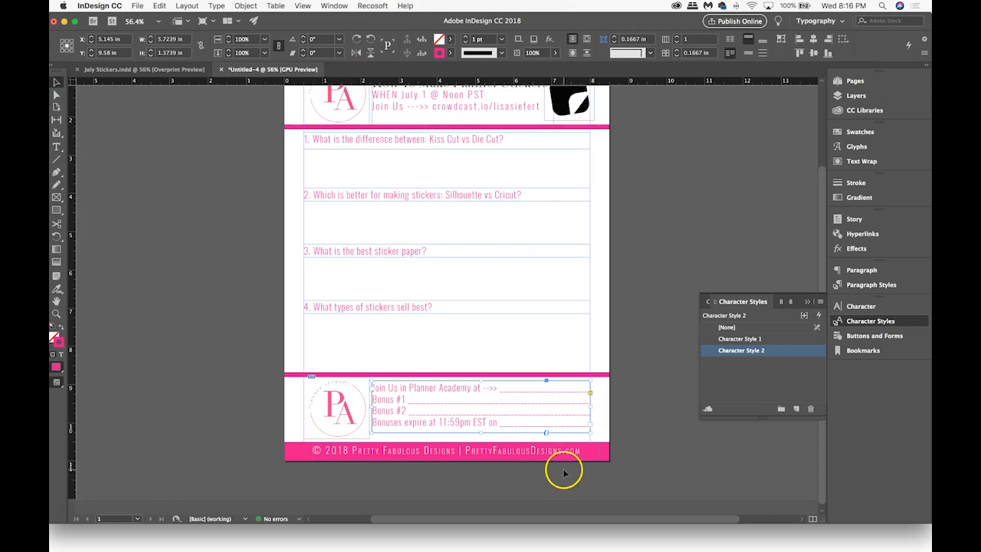
# Extend the call-to-action frame's lower edge to the bottom of the logo and review the page in preview mode
pyautogui.moveTo(483, 434); pyautogui.dragTo(481, 438)
pyautogui.moveTo(481, 380); pyautogui.dragTo(480, 381)
pyautogui.click(607, 427)
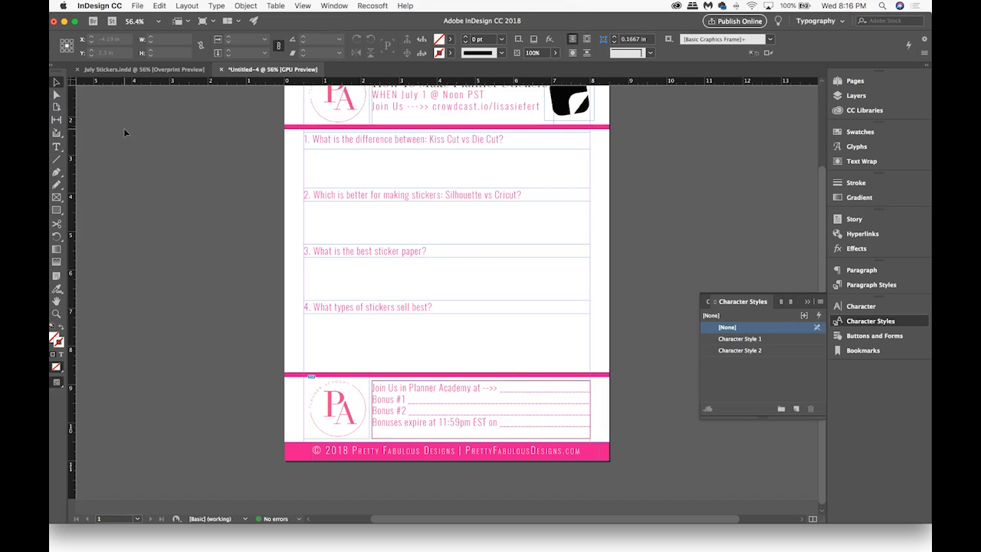
pyautogui.press('w')
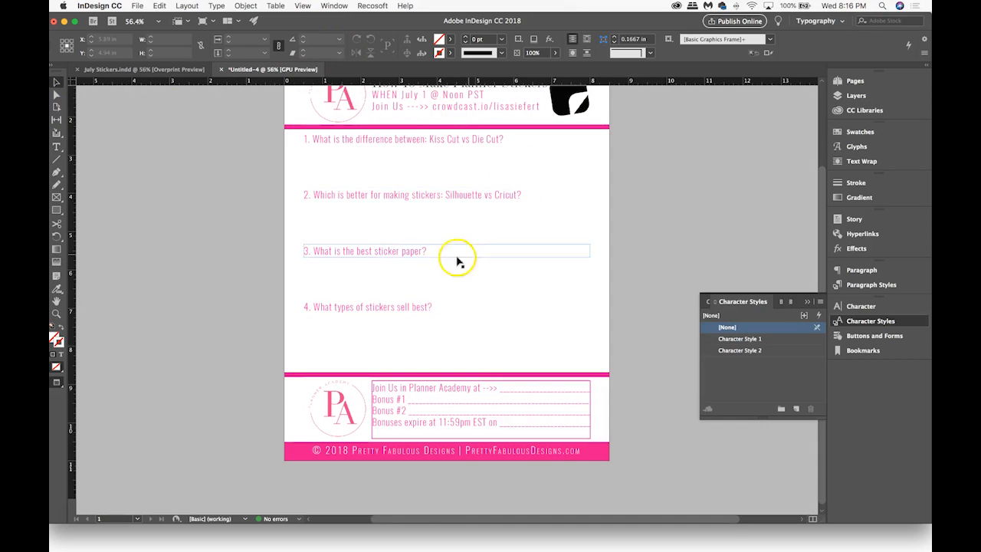
pyautogui.scroll(3, 364, 249)
pyautogui.scroll(-2, 368, 252)
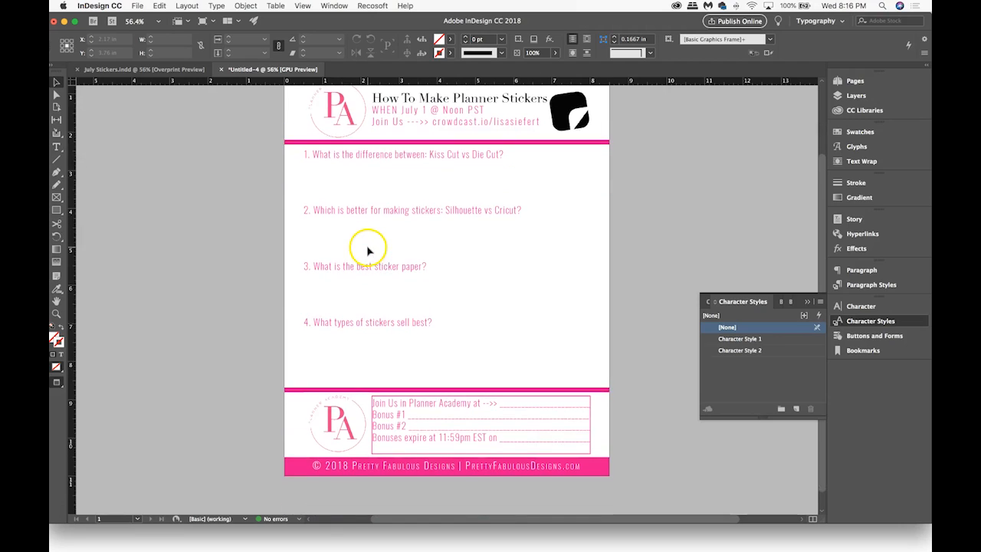
pyautogui.press('w')
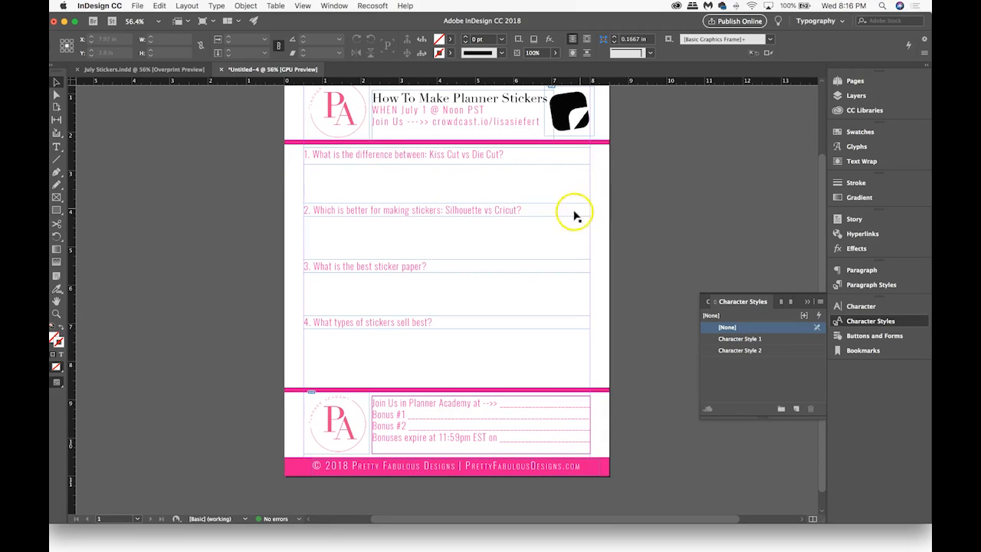
# Draw a margin-wide rectangle about 7.49 by 0.92 in beneath question 1 with a C=0 M=100 Y=0 K=0 stroke
pyautogui.click(56, 210)
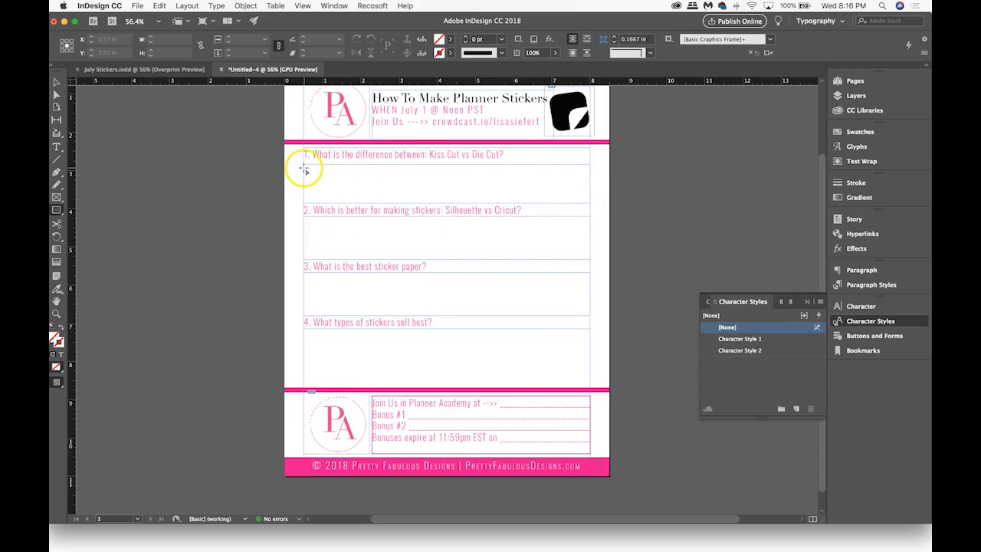
pyautogui.moveTo(304, 165); pyautogui.dragTo(587, 200)
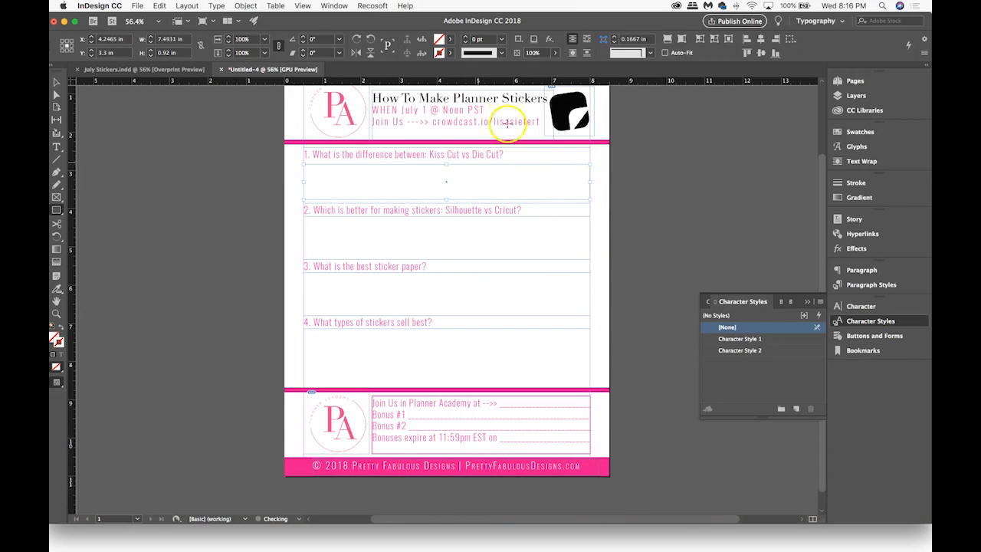
pyautogui.click(450, 52)
pyautogui.click(371, 143)
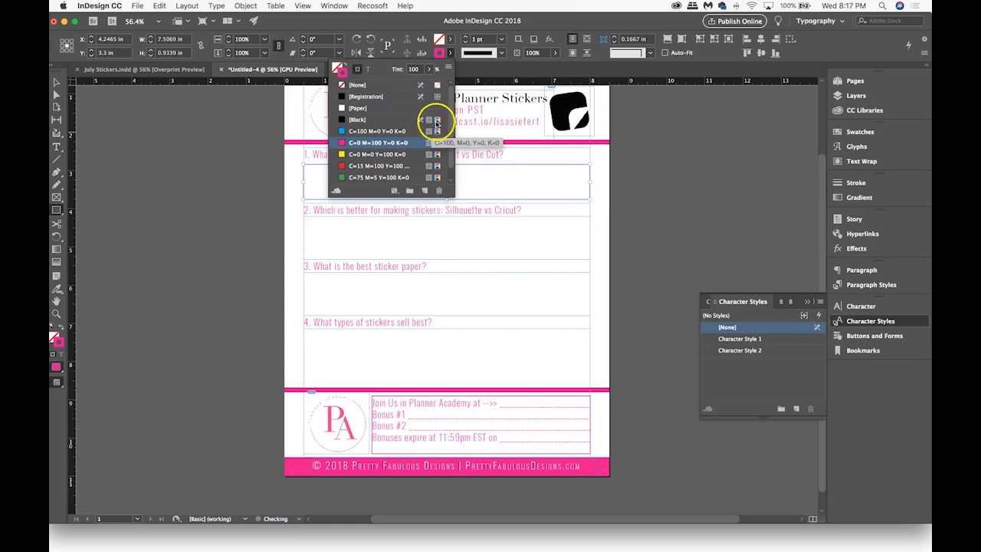
# Fill the answer box under question 1 with a pale tint of C=0 M=100 Y=0 K=0
pyautogui.click(451, 38)
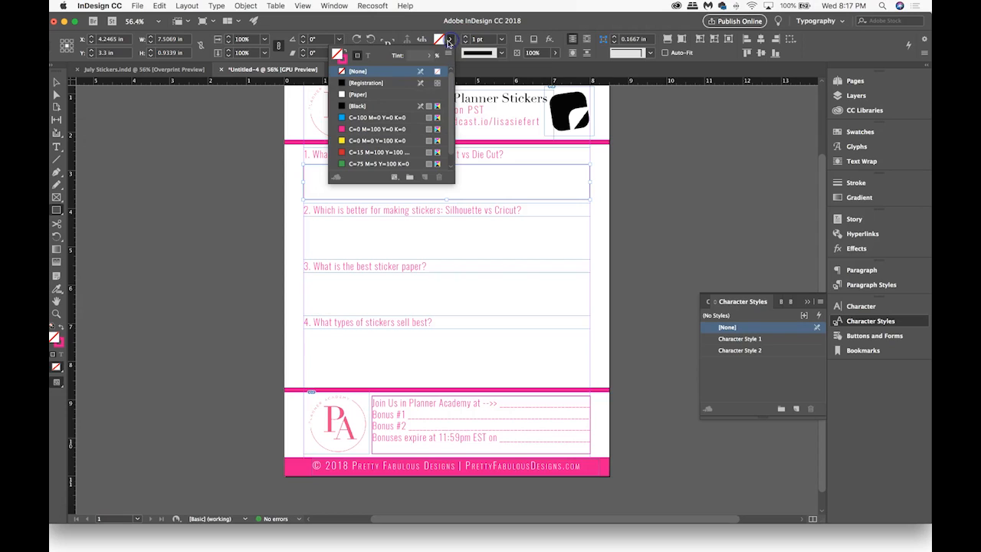
pyautogui.click(358, 130)
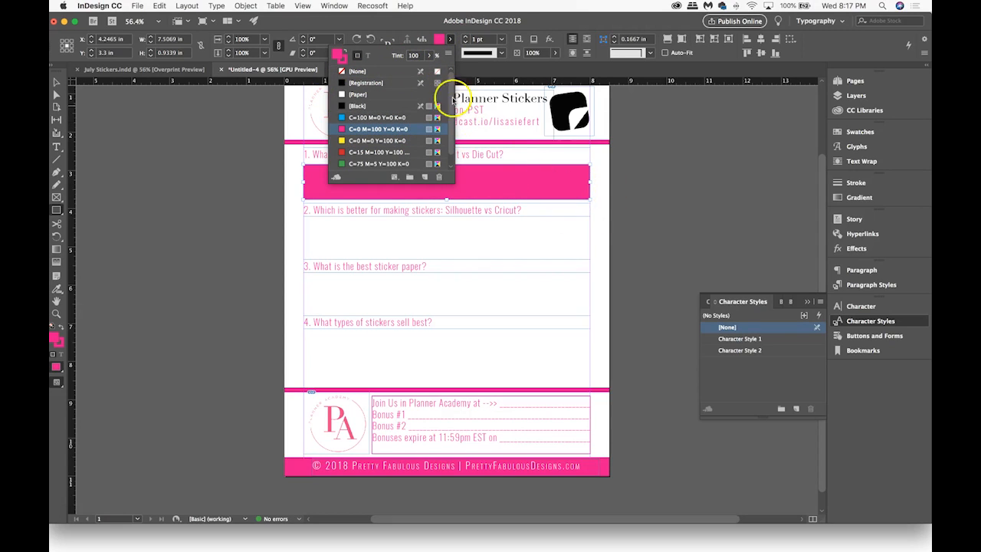
pyautogui.click(429, 56)
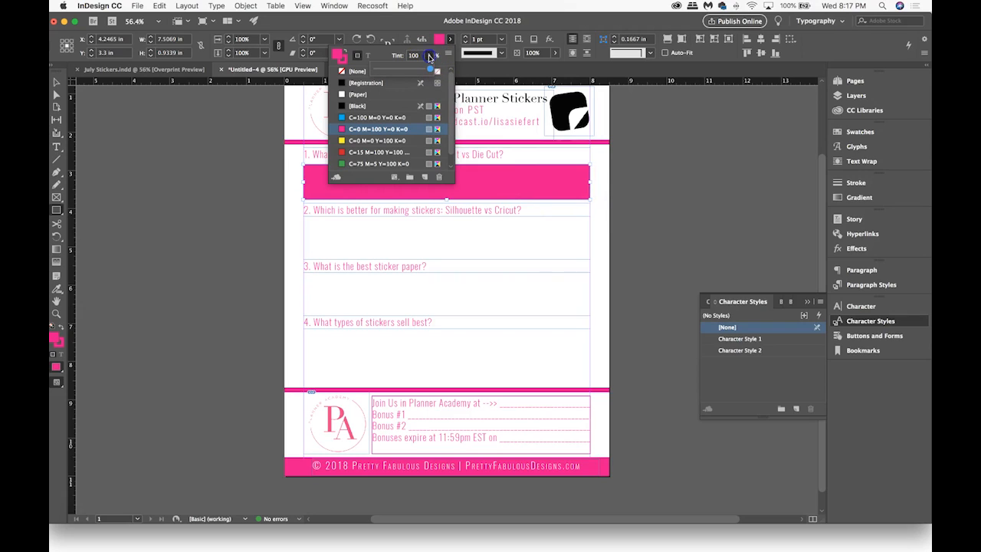
pyautogui.doubleClick(418, 57)
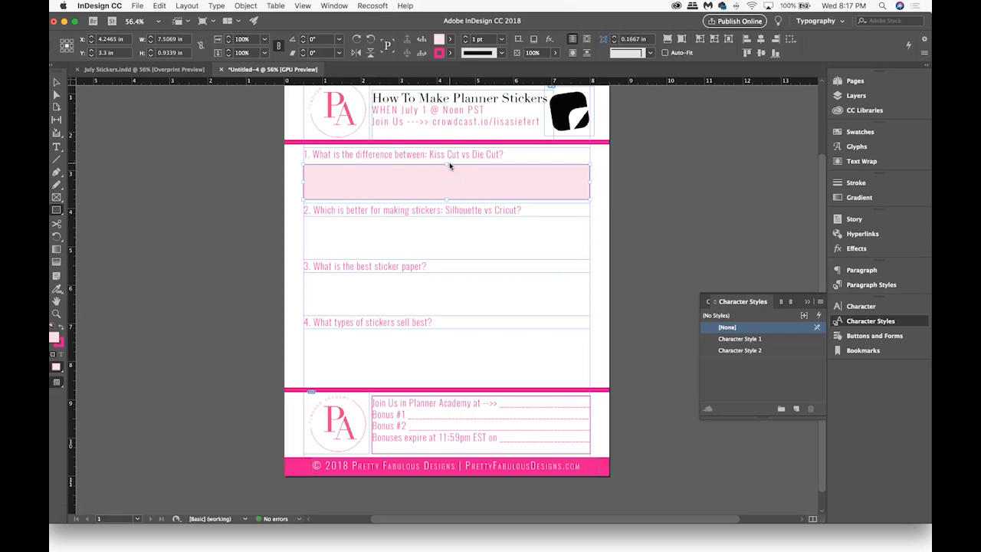
# Duplicate the pale pink answer box beneath questions 2, 3 and 4, with the last one at about Y 7.71 in
pyautogui.click(56, 82)
pyautogui.press('super+v')
pyautogui.moveTo(506, 304); pyautogui.dragTo(506, 244)
pyautogui.press('Down')
pyautogui.press('super+v')
pyautogui.moveTo(499, 317); pyautogui.dragTo(498, 346)
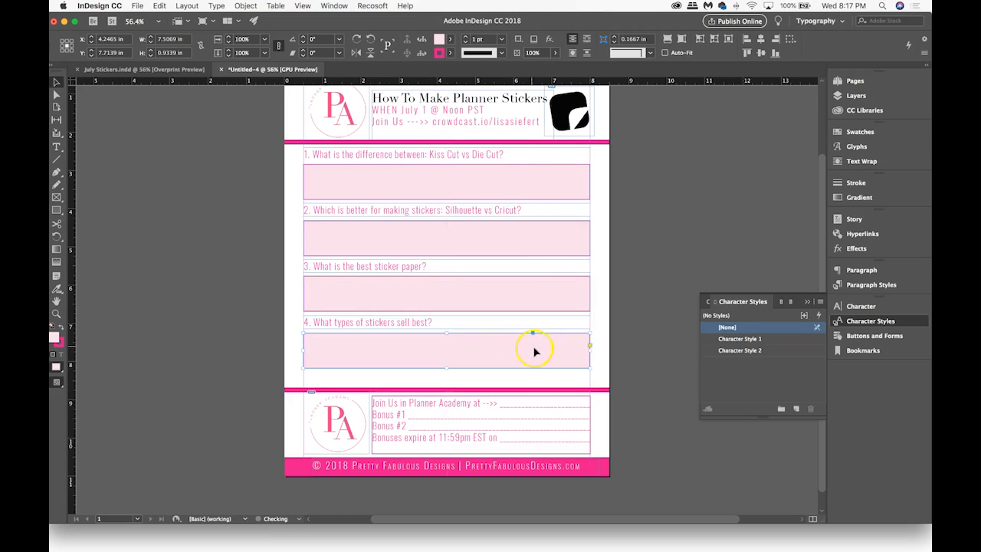
pyautogui.click(617, 339)
# Nudge the lower pink divider bar up to about Y 8.6 in, clear of the logo and call-to-action frame
pyautogui.click(337, 391)
pyautogui.press('Up')
pyautogui.press('Up')
pyautogui.press('Up')
pyautogui.press('Up')
pyautogui.press('Up')
pyautogui.press('Up')
pyautogui.press('Up')
pyautogui.press('Up')
pyautogui.press('Up')
pyautogui.press('Up')
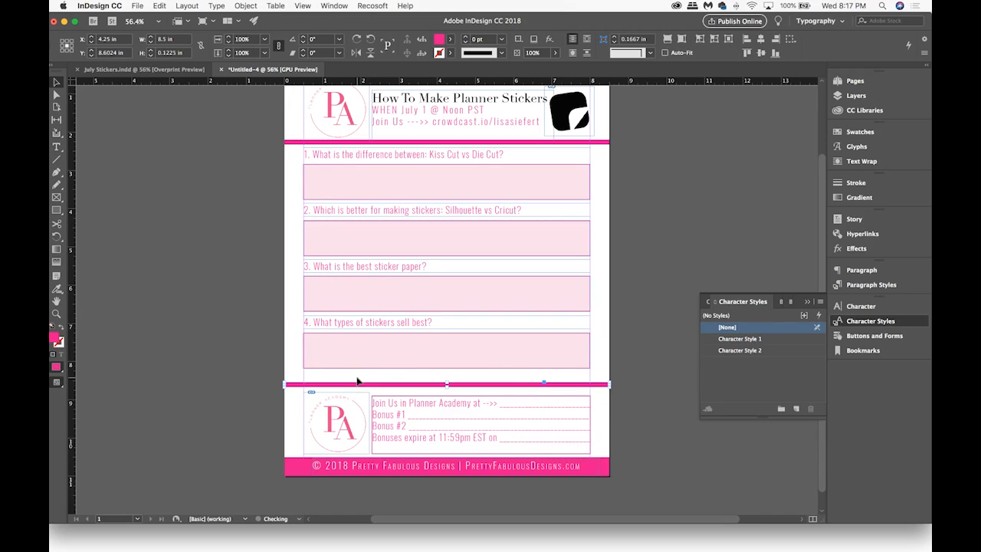
pyautogui.click(621, 290)
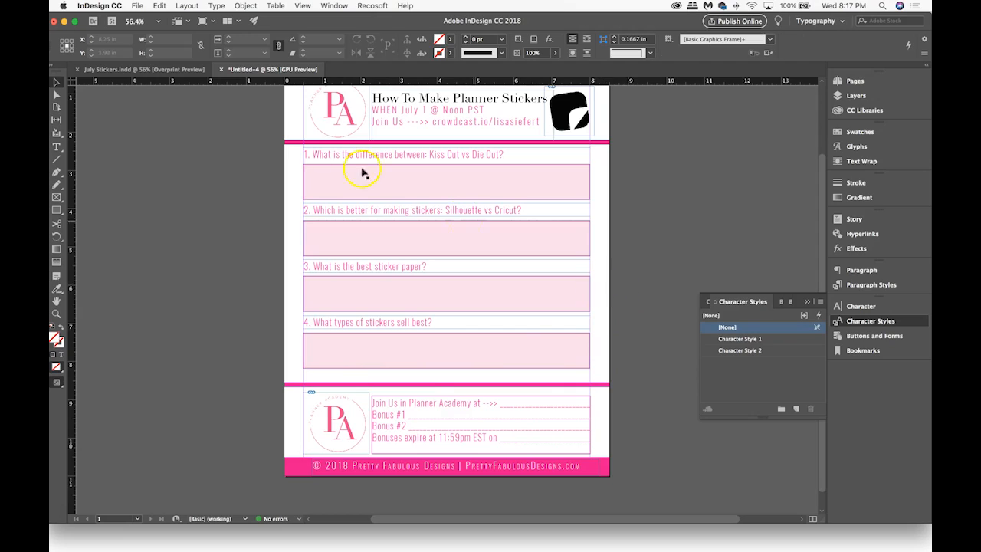
# Turn the answer box under question 1 into a multiline Text Field with the On Click event
pyautogui.click(340, 181)
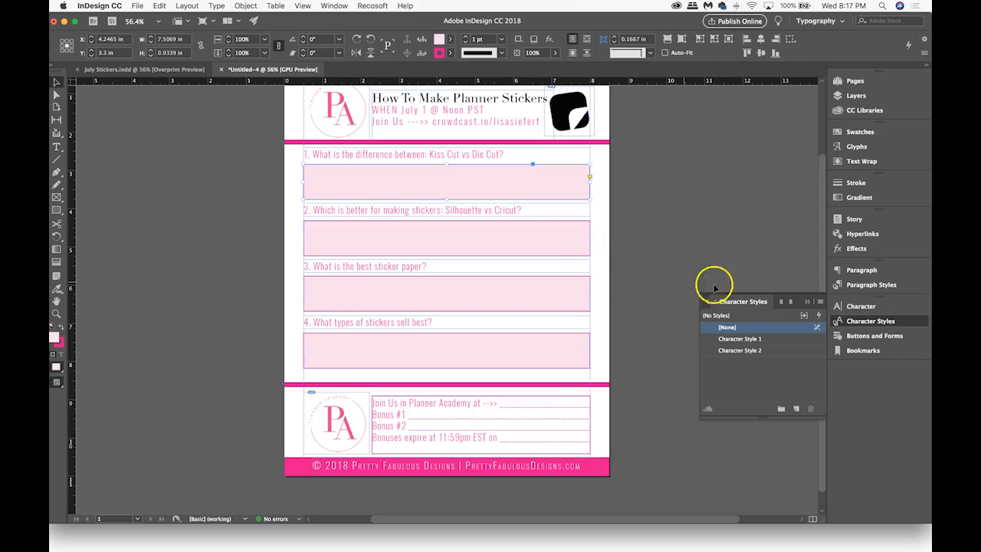
pyautogui.click(808, 301)
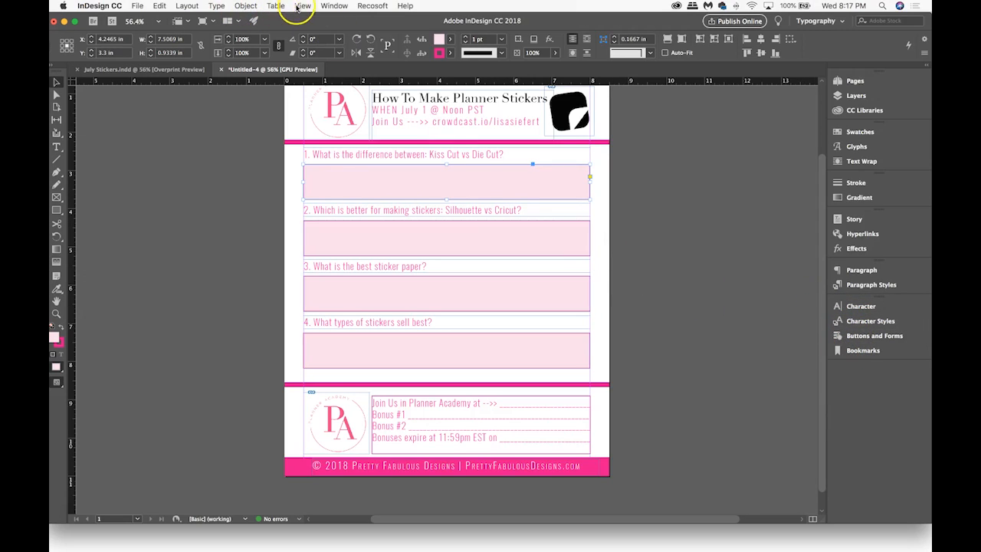
pyautogui.click(334, 6)
pyautogui.moveTo(361, 124)
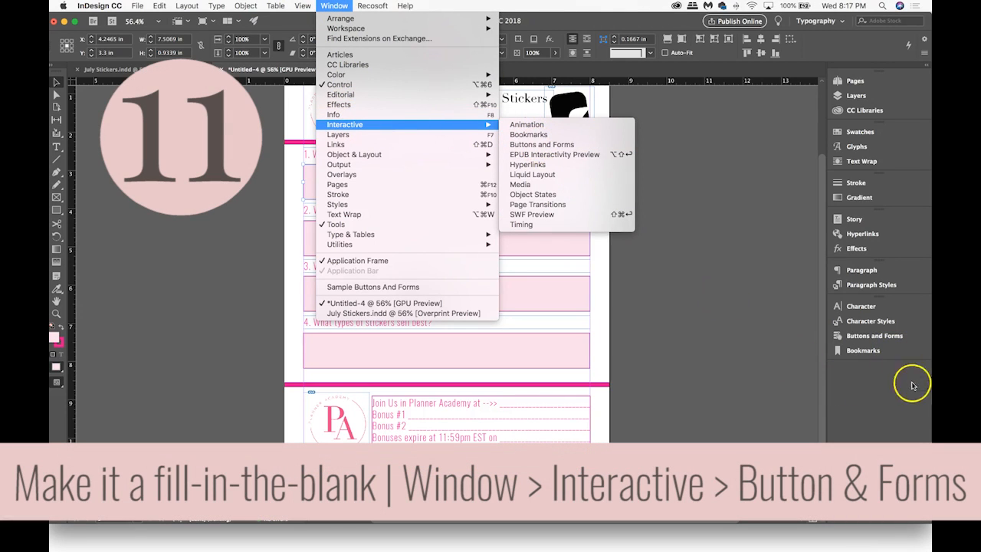
pyautogui.click(878, 336)
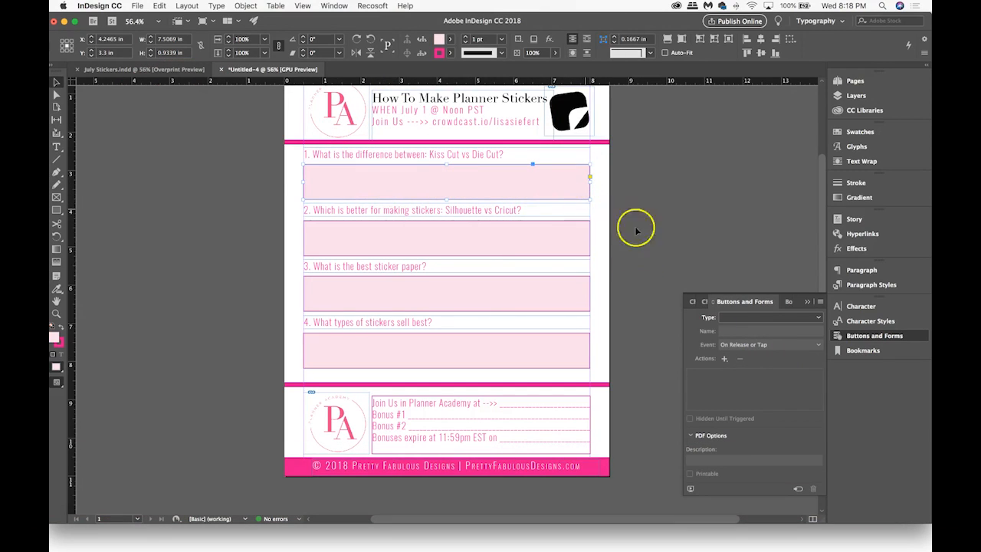
pyautogui.click(817, 317)
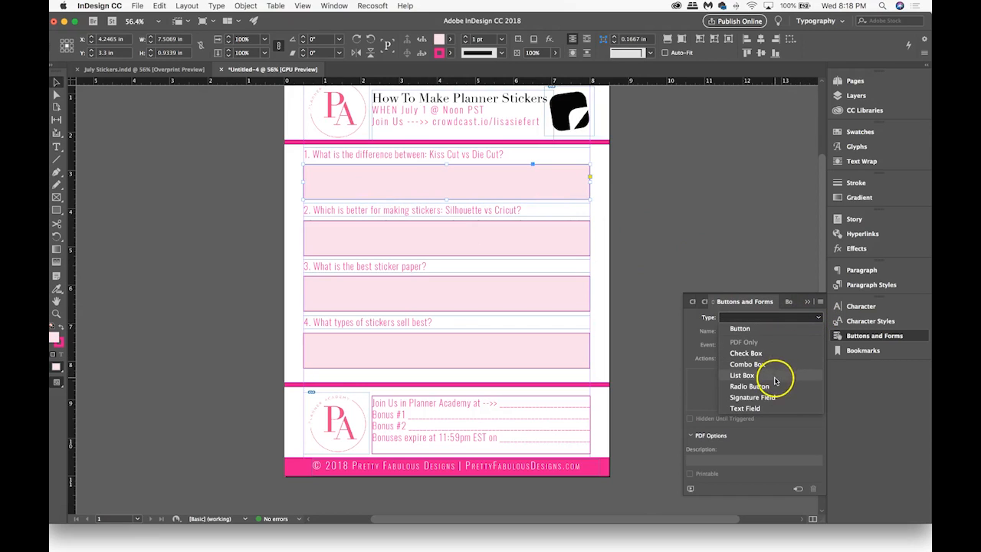
pyautogui.click(774, 409)
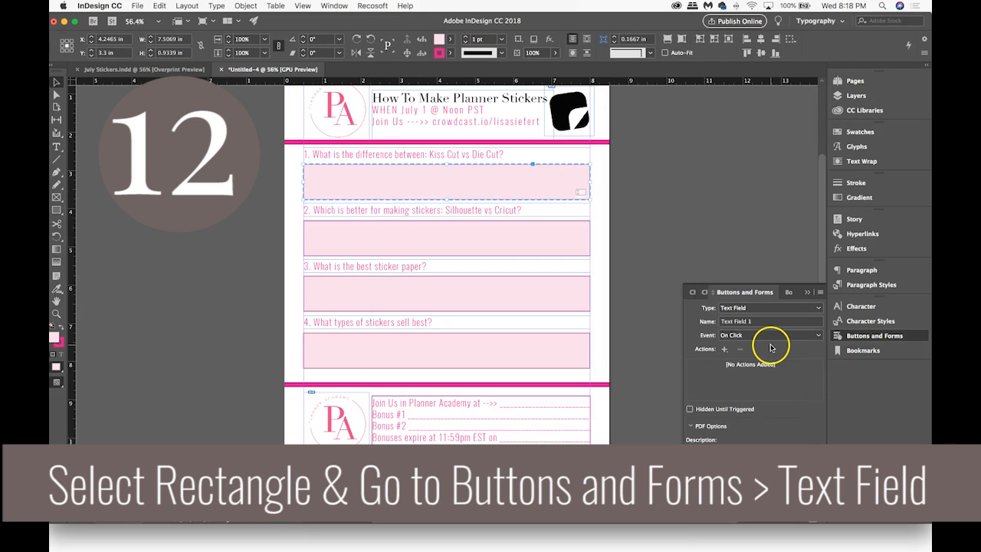
pyautogui.click(803, 335)
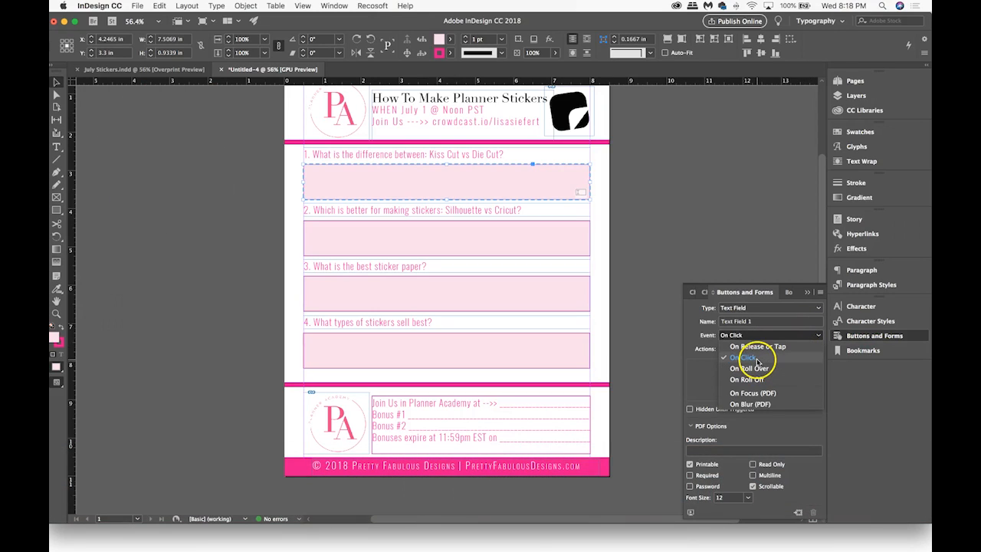
pyautogui.click(758, 358)
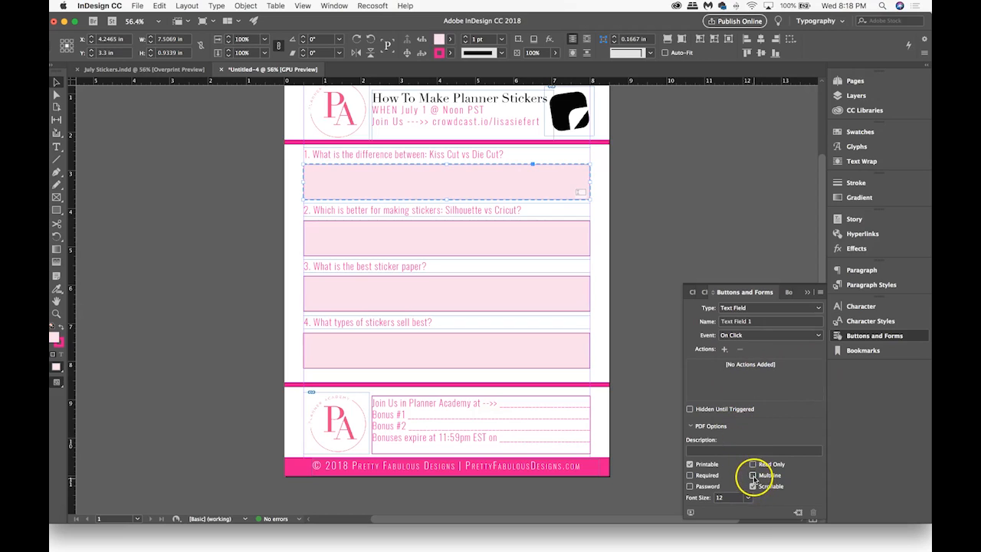
pyautogui.click(753, 475)
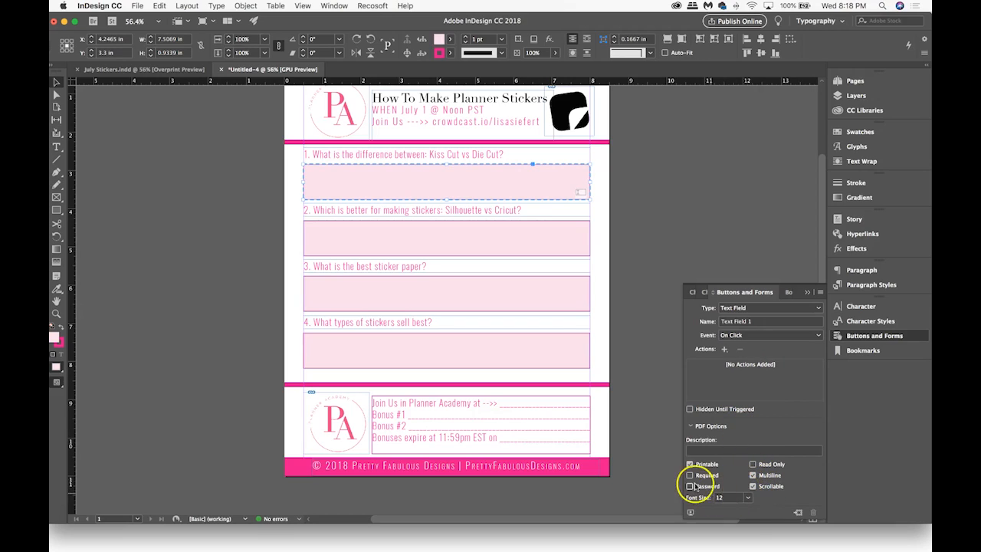
# Convert the answer box under question 2 into a Text Field with the On Click event and the Multiline option
pyautogui.click(424, 188)
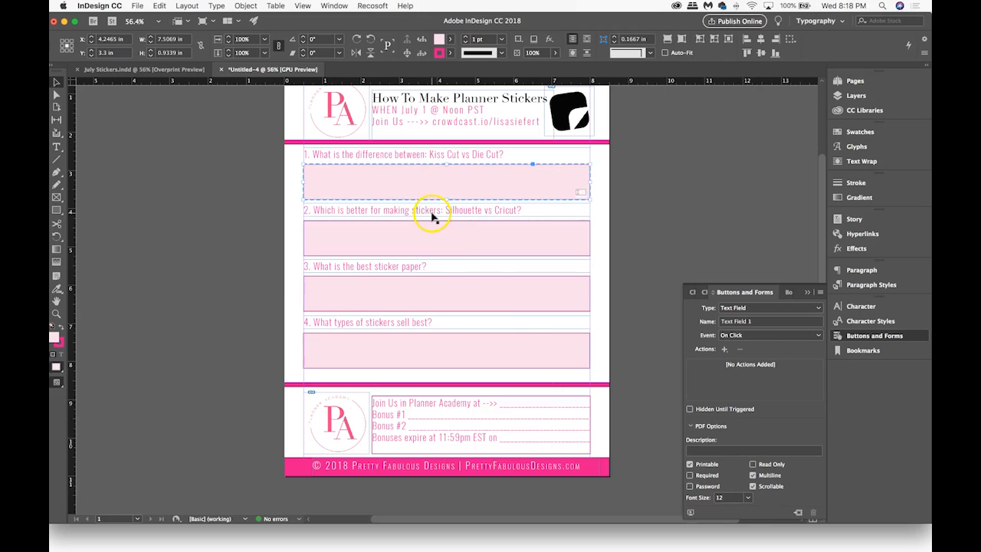
pyautogui.click(458, 236)
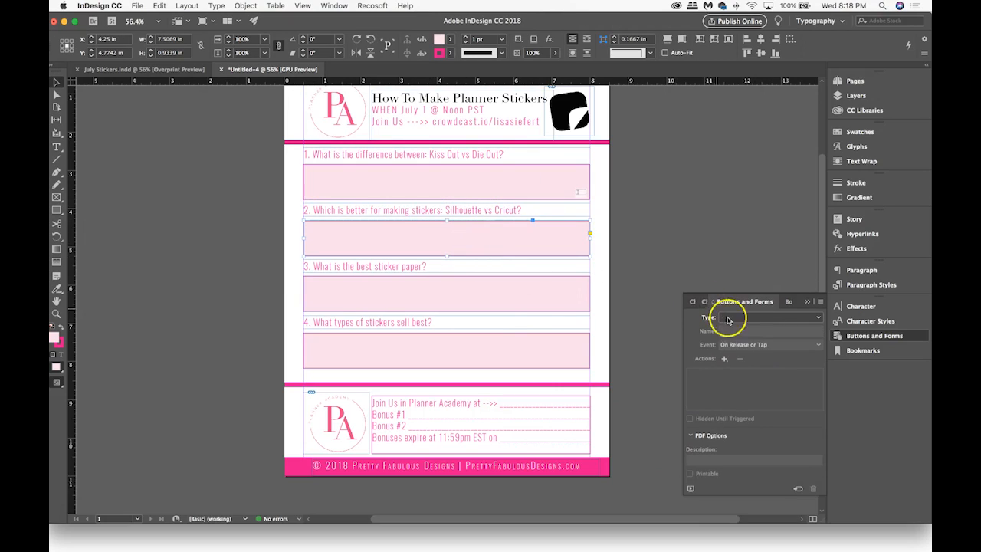
pyautogui.click(815, 317)
pyautogui.click(767, 409)
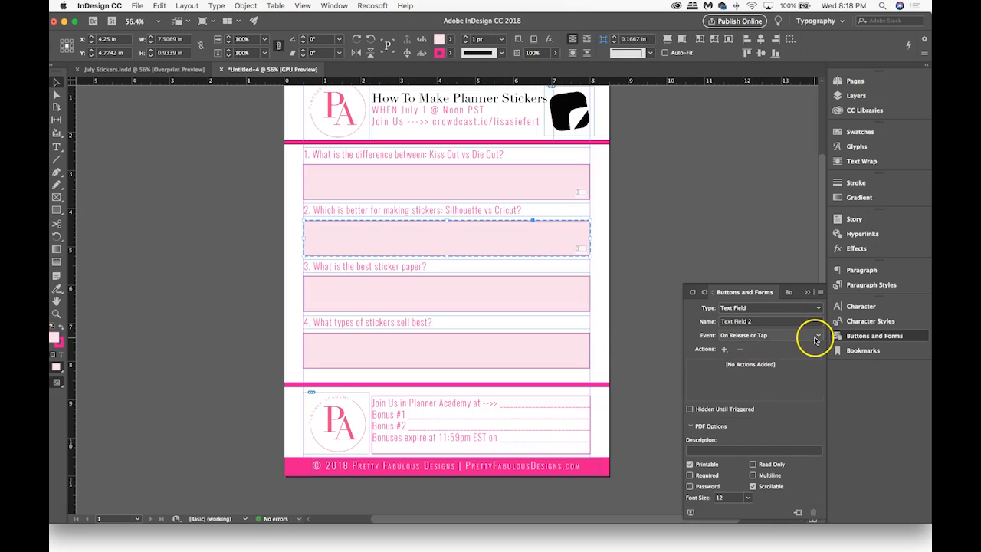
pyautogui.click(815, 337)
pyautogui.click(791, 357)
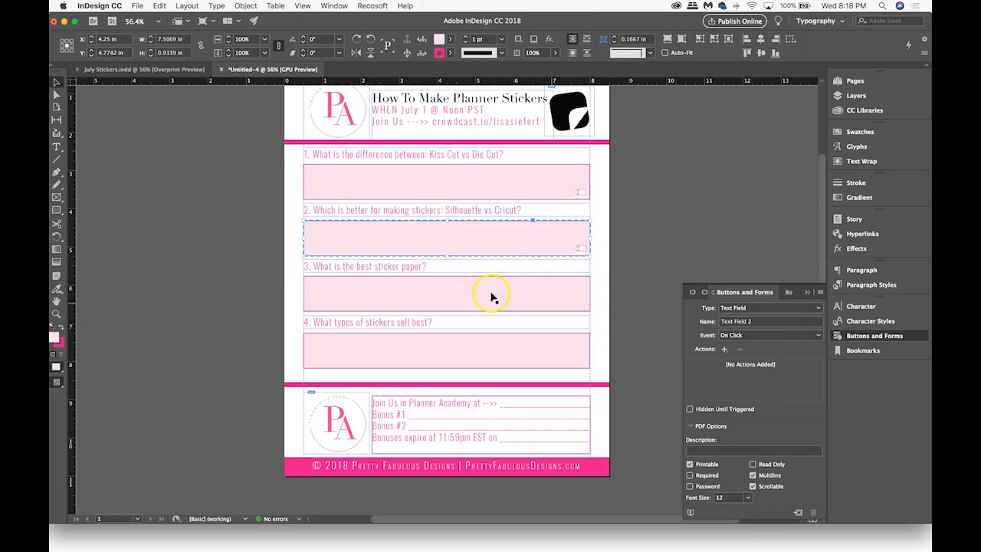
# Make the answer box under question 3 a Text Field with the On Click event
pyautogui.click(442, 292)
pyautogui.click(815, 318)
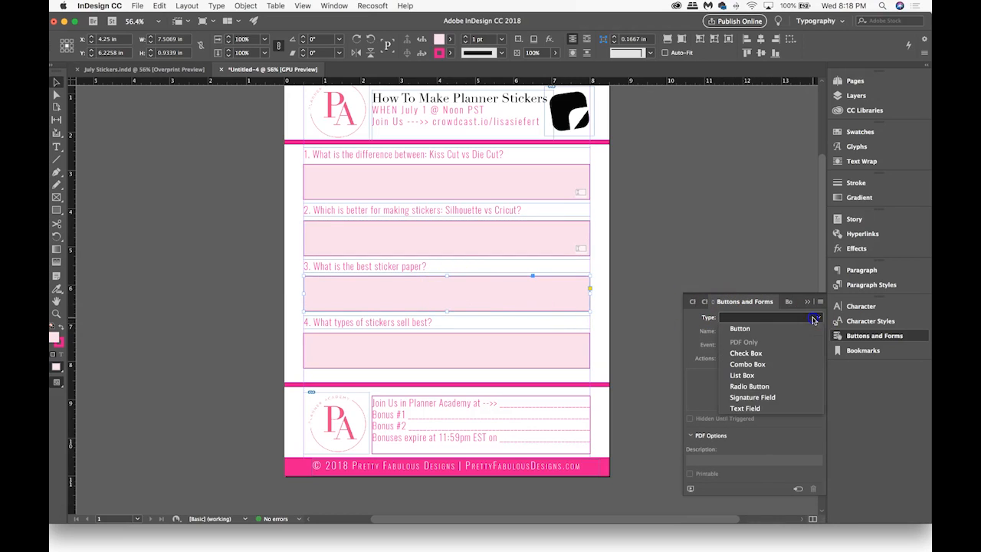
pyautogui.click(771, 408)
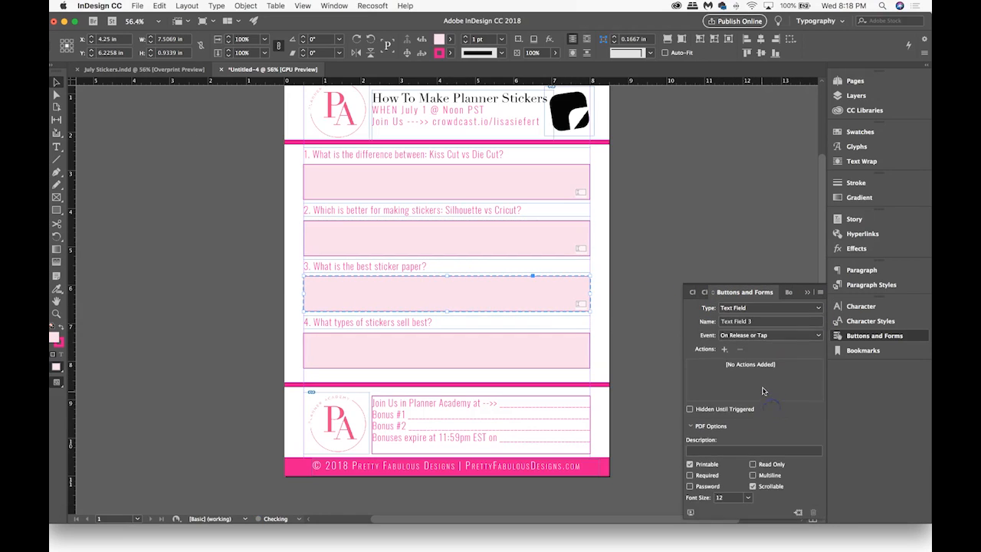
pyautogui.click(769, 335)
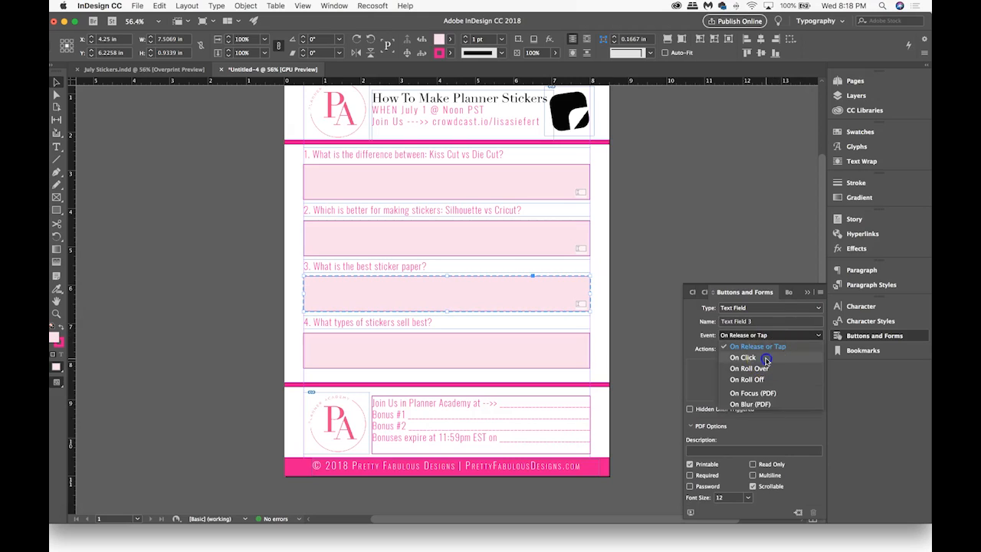
pyautogui.click(767, 358)
# Make the answer box under question 4 a Text Field with the On Click event
pyautogui.click(522, 351)
pyautogui.click(818, 319)
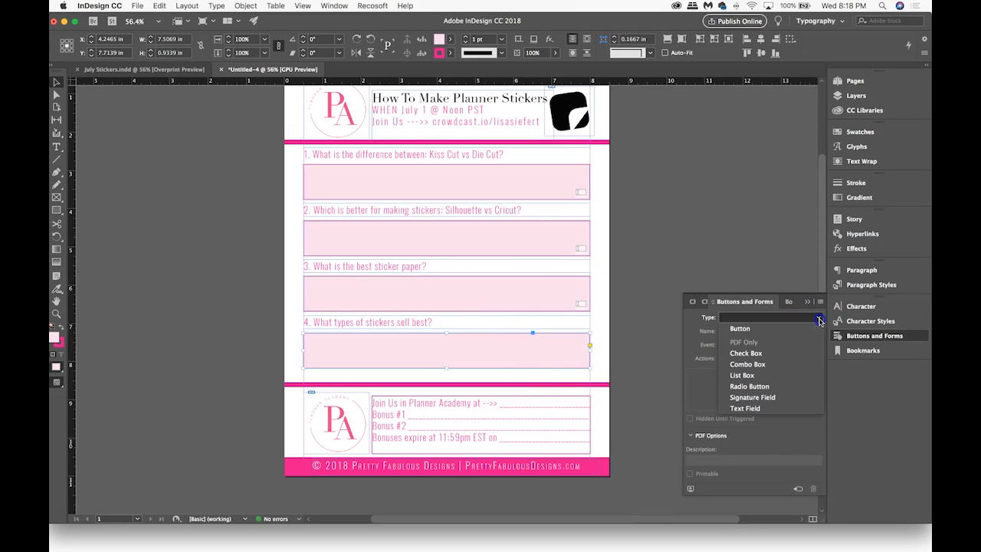
pyautogui.click(755, 408)
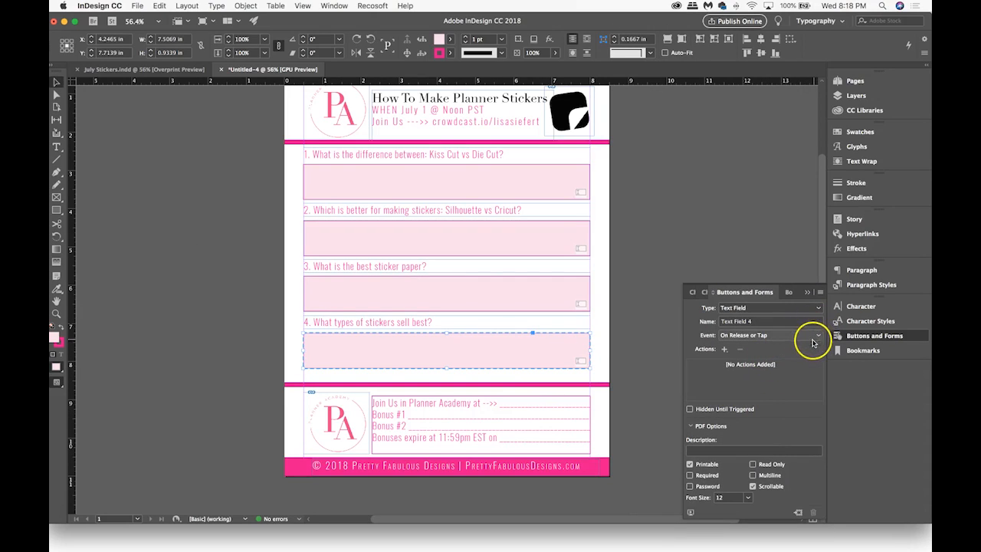
pyautogui.click(809, 338)
pyautogui.click(786, 356)
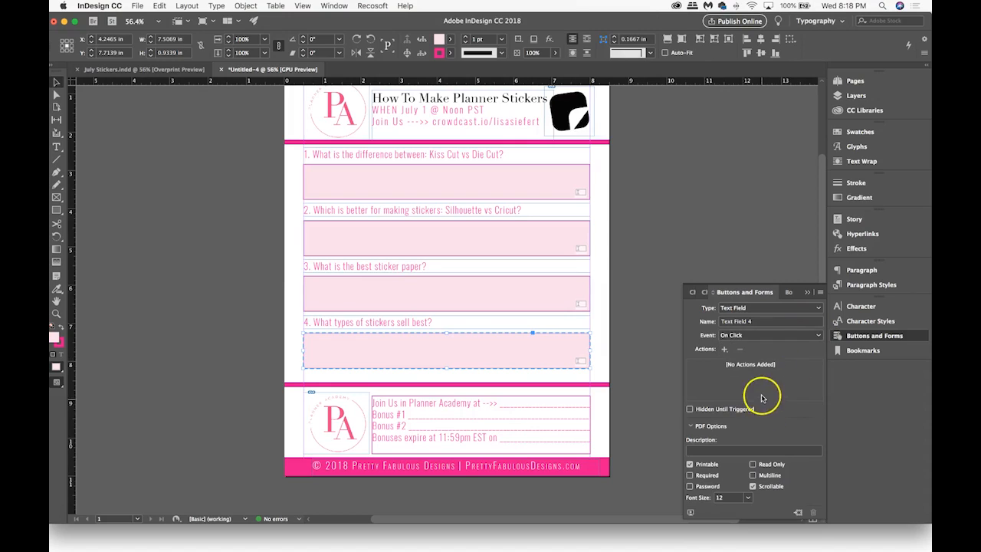
pyautogui.click(807, 292)
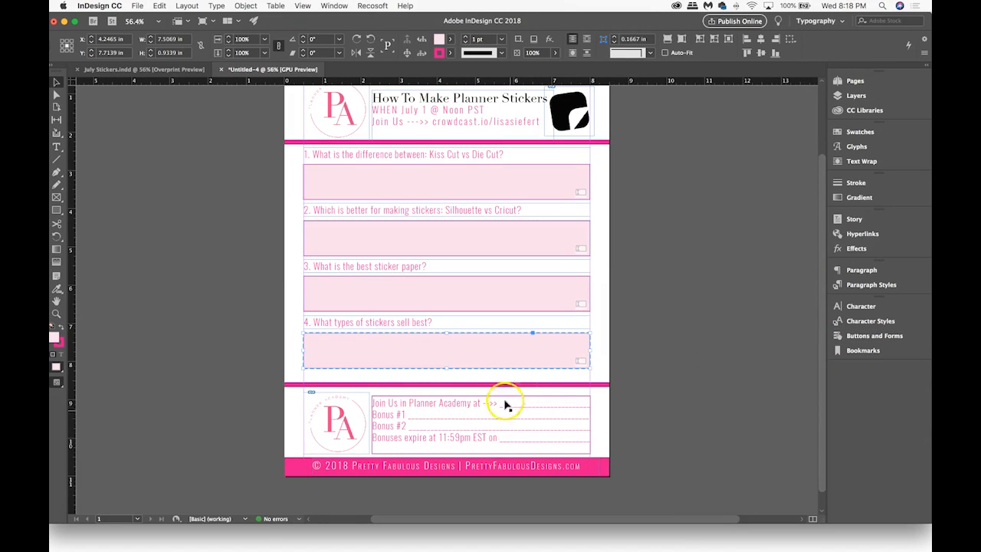
# Draw a rectangle about 2.32 by 0.29 in over the Join Us line's blank and make it an On Click Text Field
pyautogui.hotkey('shift', 'w')
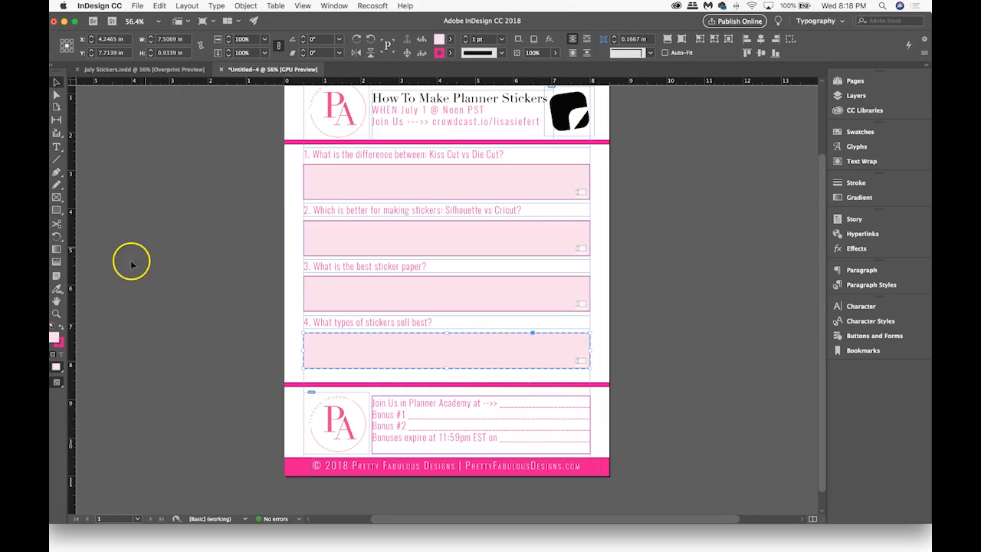
pyautogui.click(56, 211)
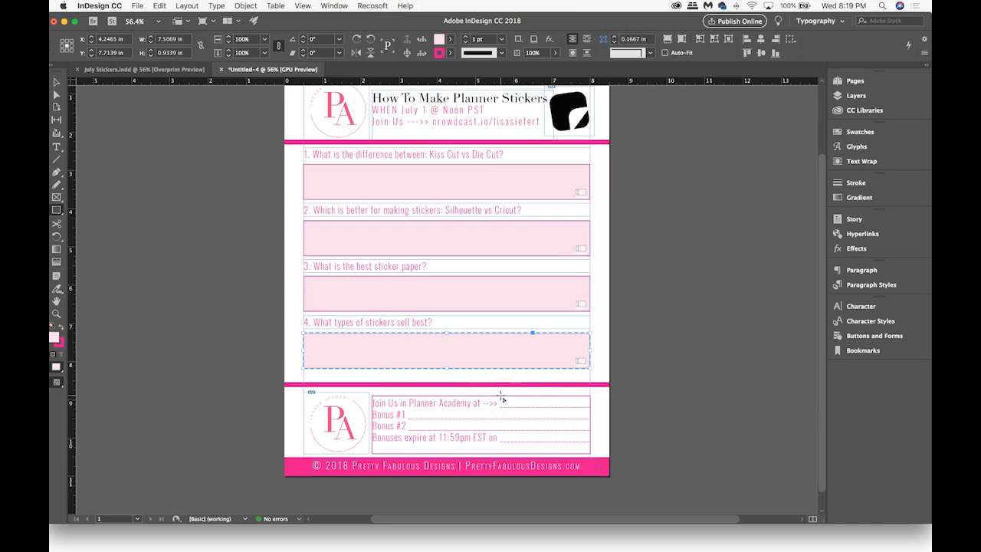
pyautogui.moveTo(502, 397); pyautogui.dragTo(589, 407)
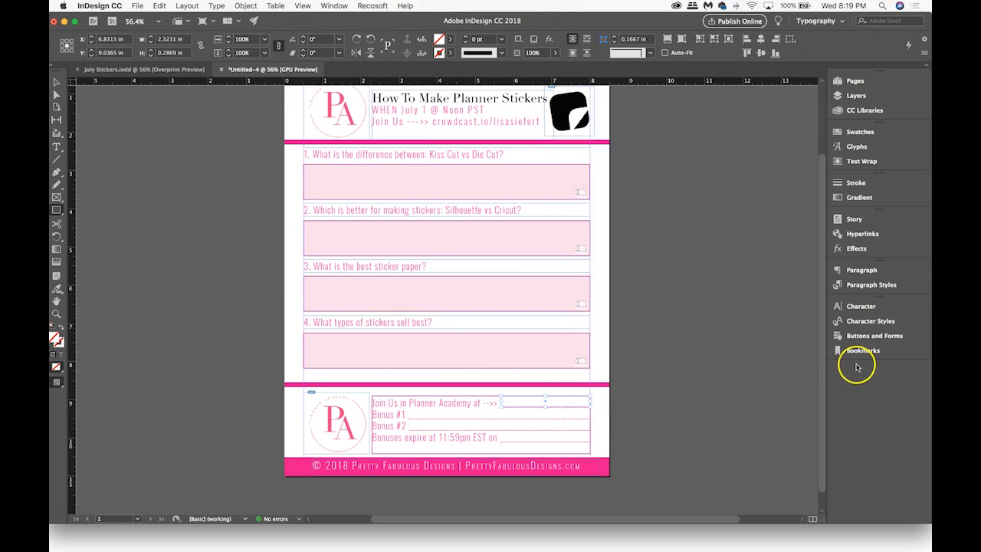
pyautogui.click(865, 336)
pyautogui.click(769, 318)
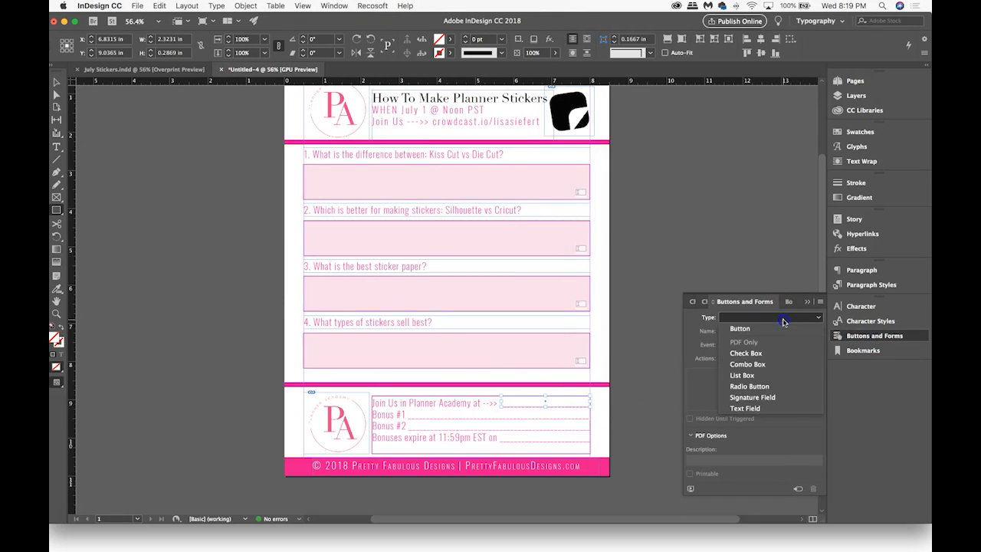
pyautogui.click(756, 408)
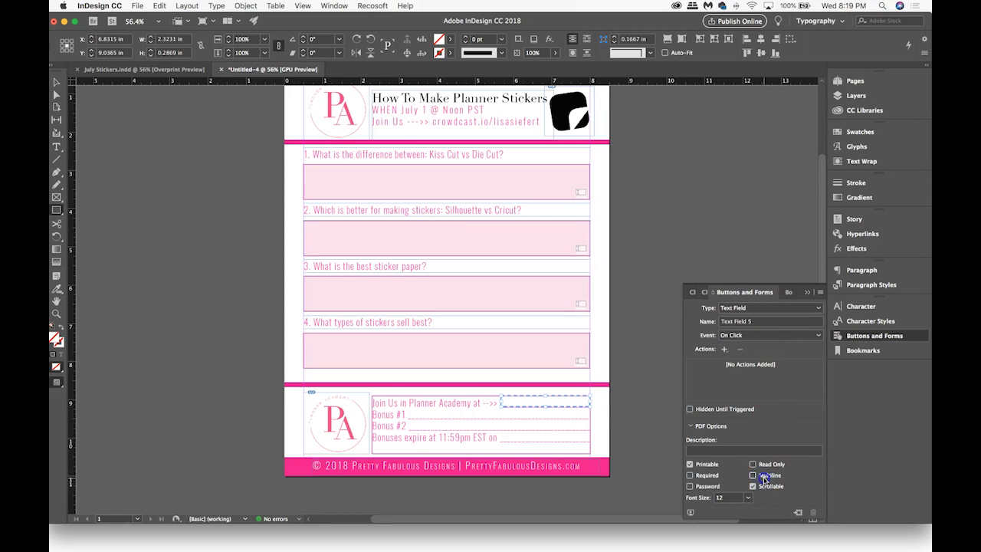
pyautogui.click(807, 292)
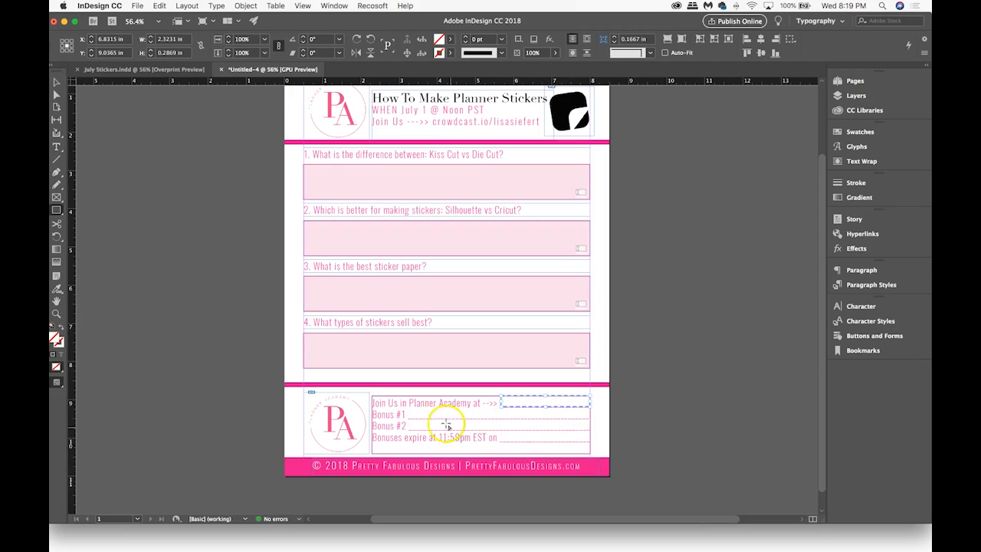
# Draw a rectangle about 4.74 by 0.29 in over the Bonus #1 blank and make it a multiline On Click Text Field
pyautogui.moveTo(408, 410); pyautogui.dragTo(589, 418)
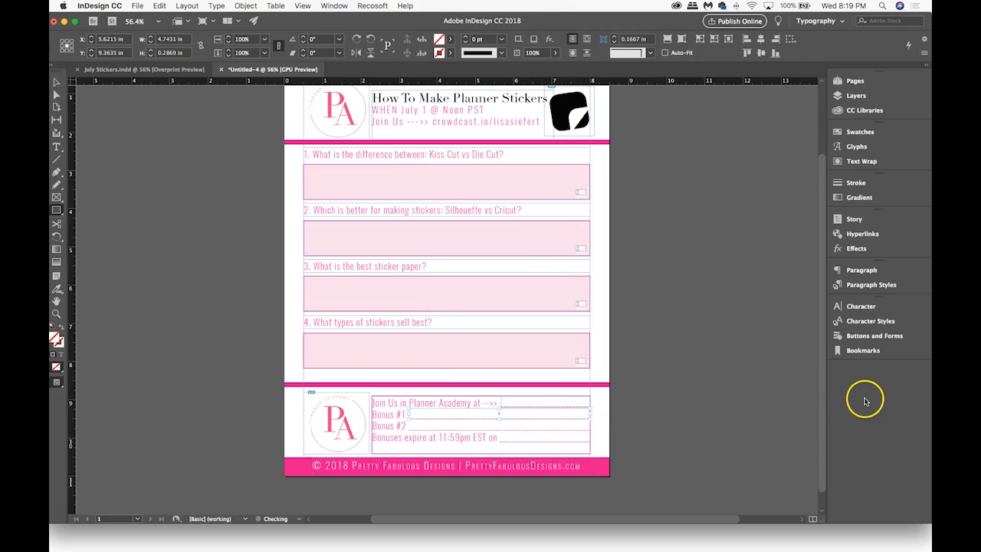
pyautogui.click(874, 336)
pyautogui.click(778, 311)
pyautogui.click(755, 404)
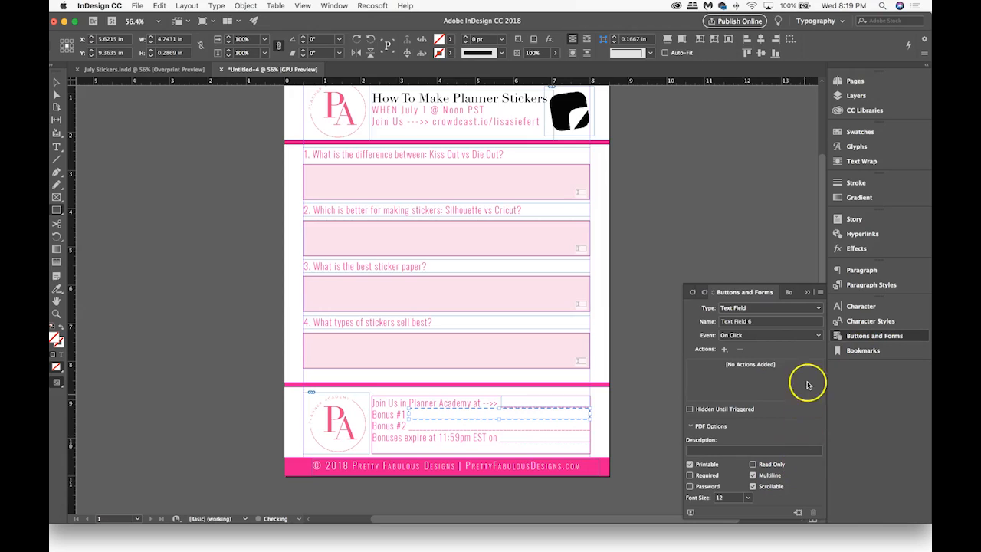
# Draw a rectangle about 4.74 by 0.29 in over the Bonus #2 blank and make it a multiline On Click Text Field
pyautogui.moveTo(410, 427); pyautogui.dragTo(449, 432)
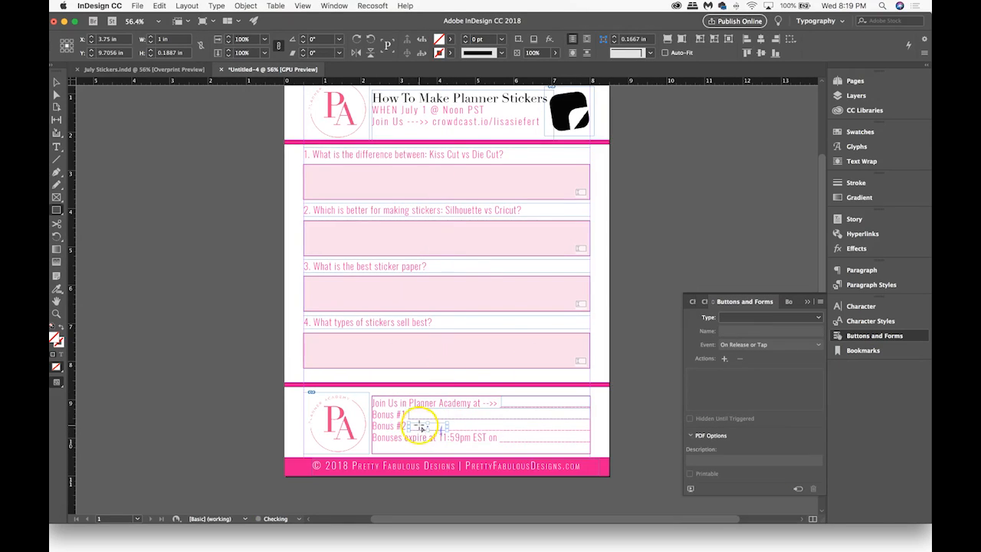
pyautogui.press('Delete')
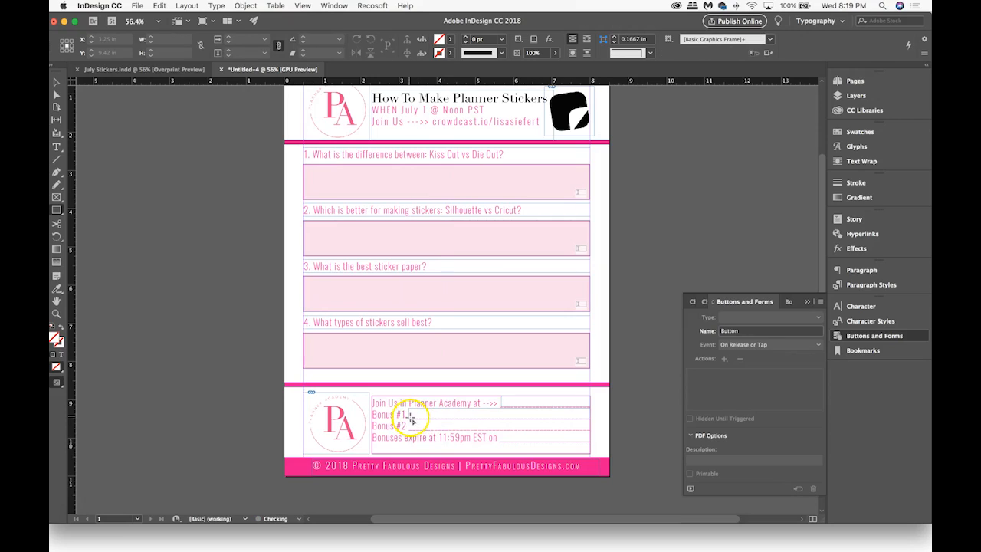
pyautogui.moveTo(409, 421); pyautogui.dragTo(590, 429)
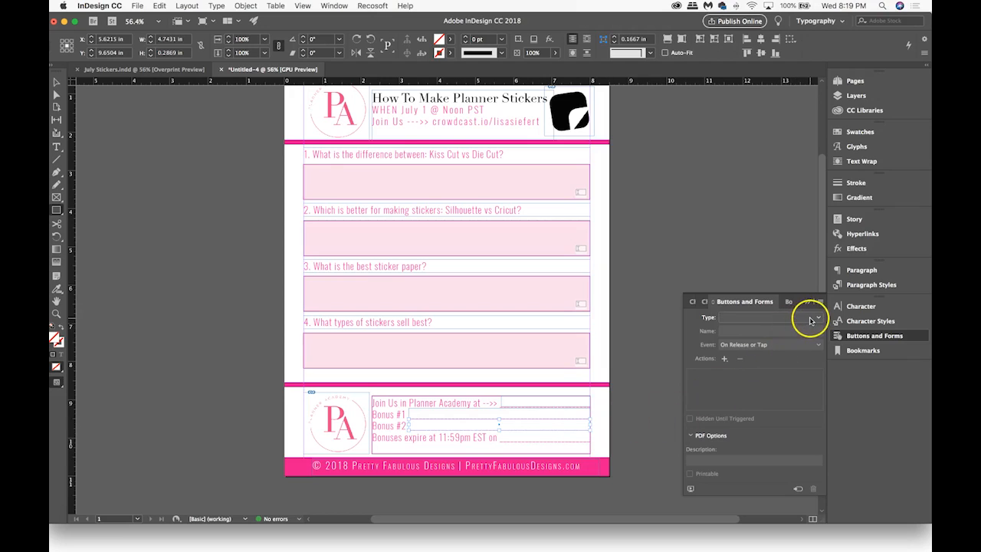
pyautogui.click(818, 319)
pyautogui.click(747, 407)
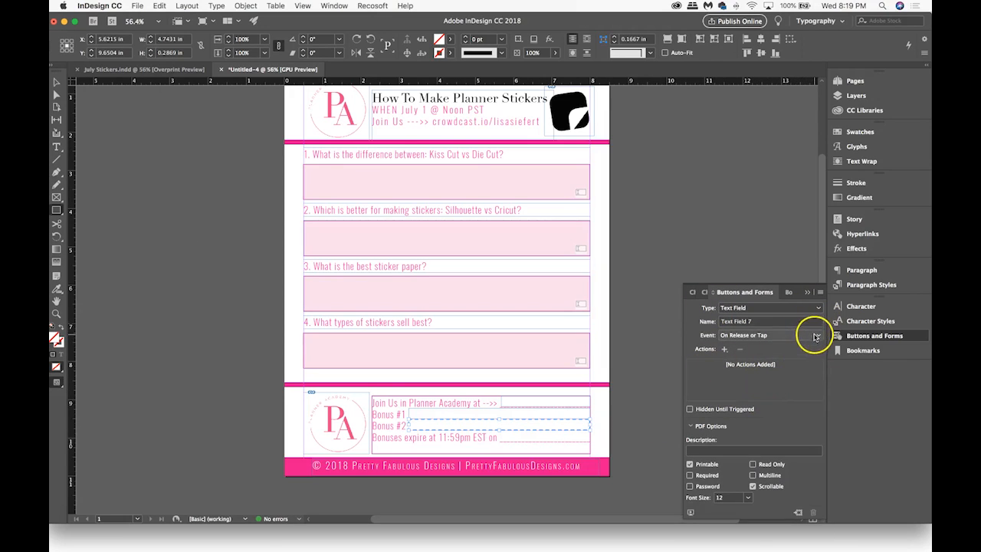
pyautogui.click(817, 335)
pyautogui.click(791, 358)
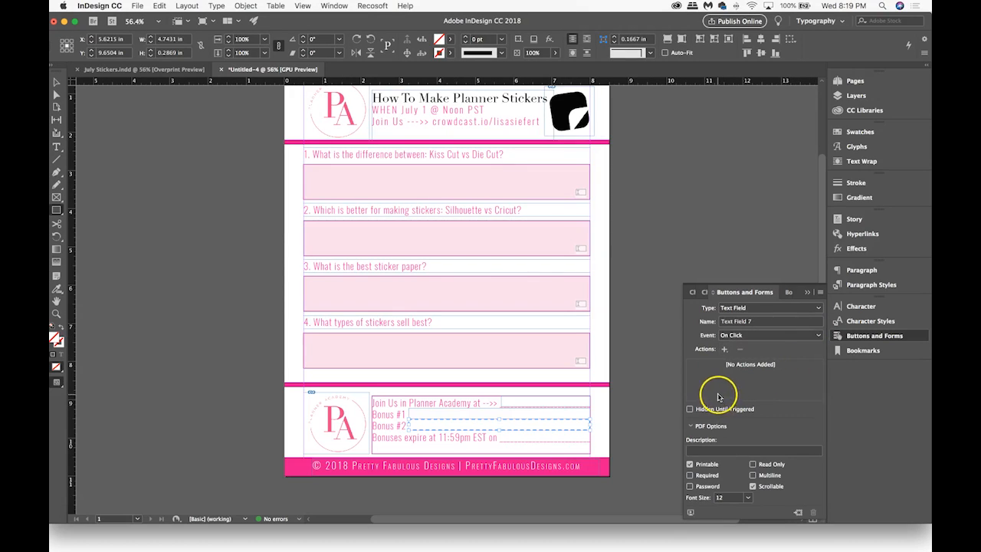
pyautogui.click(753, 475)
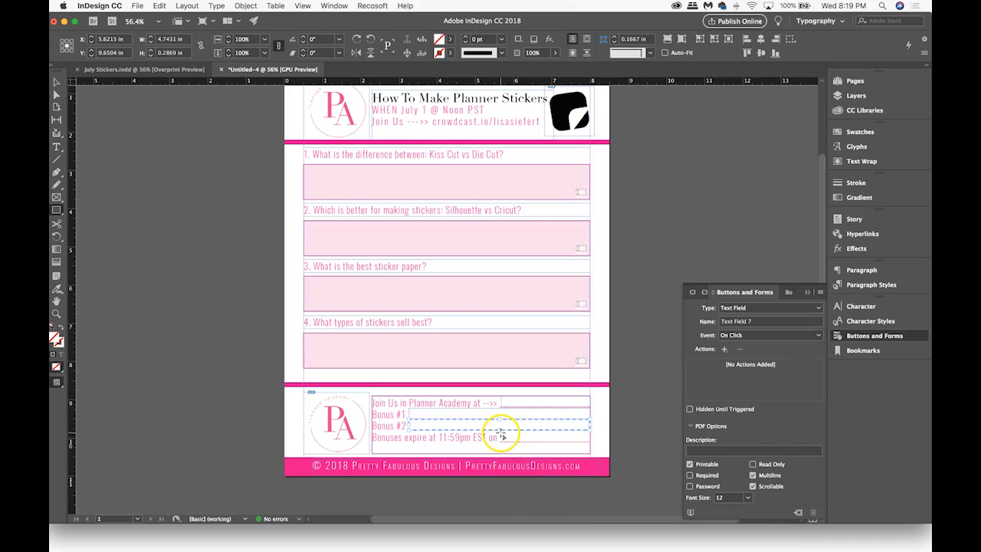
# Draw a rectangle over the bonus-expiry blank, about 2.32 by 0.35 in after stretching it, and make it a multiline On Click Text Field
pyautogui.moveTo(502, 431); pyautogui.dragTo(589, 440)
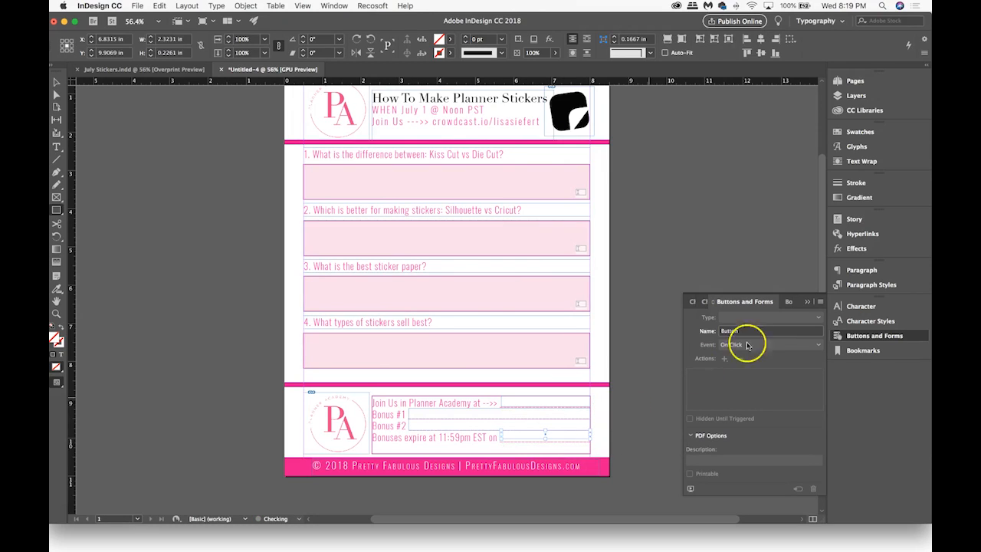
pyautogui.click(819, 317)
pyautogui.click(747, 408)
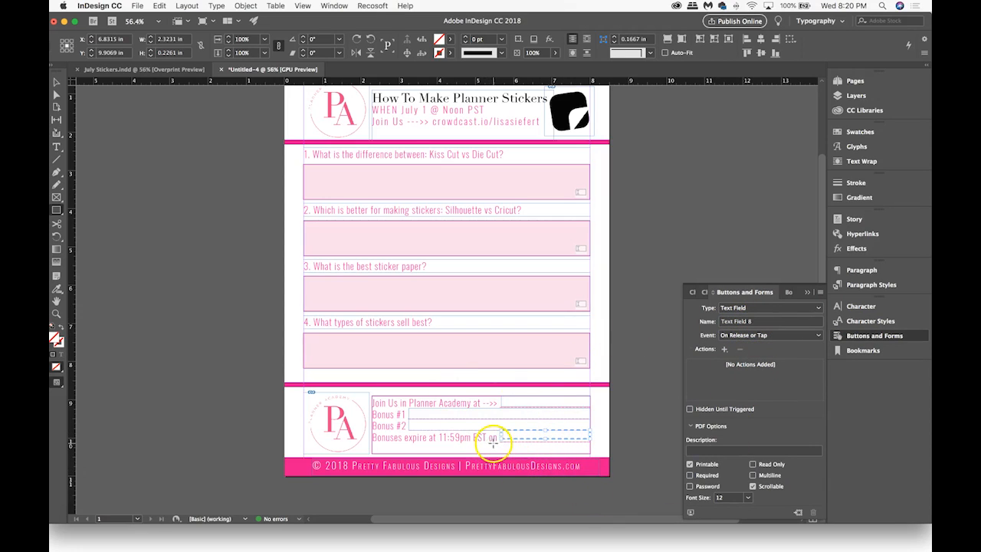
pyautogui.click(818, 336)
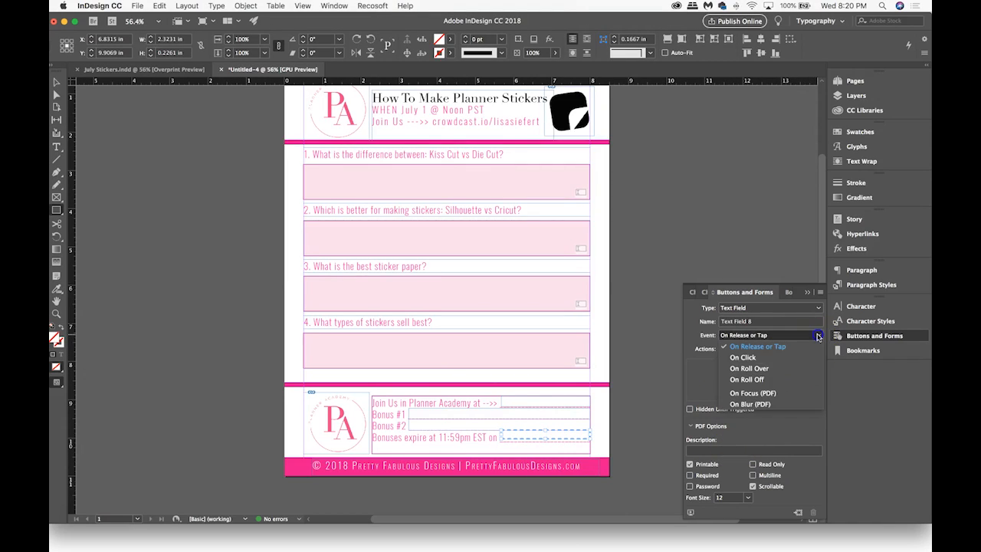
pyautogui.click(783, 357)
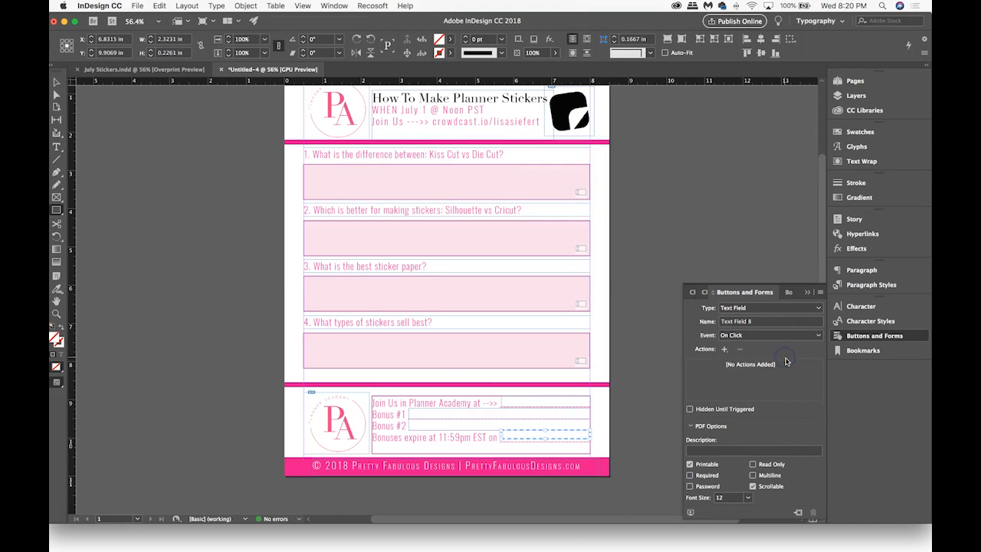
pyautogui.click(755, 476)
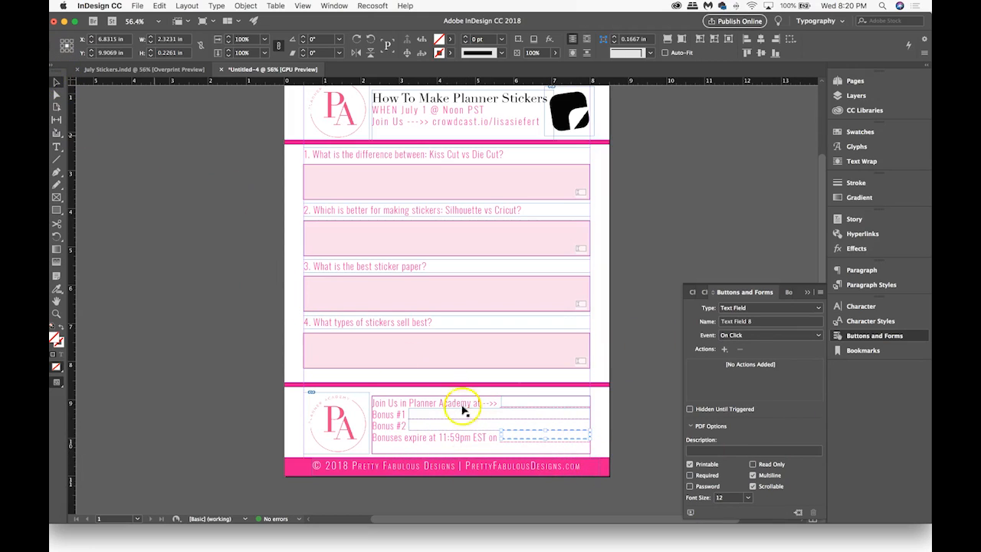
pyautogui.moveTo(548, 438); pyautogui.dragTo(545, 437)
pyautogui.click(807, 293)
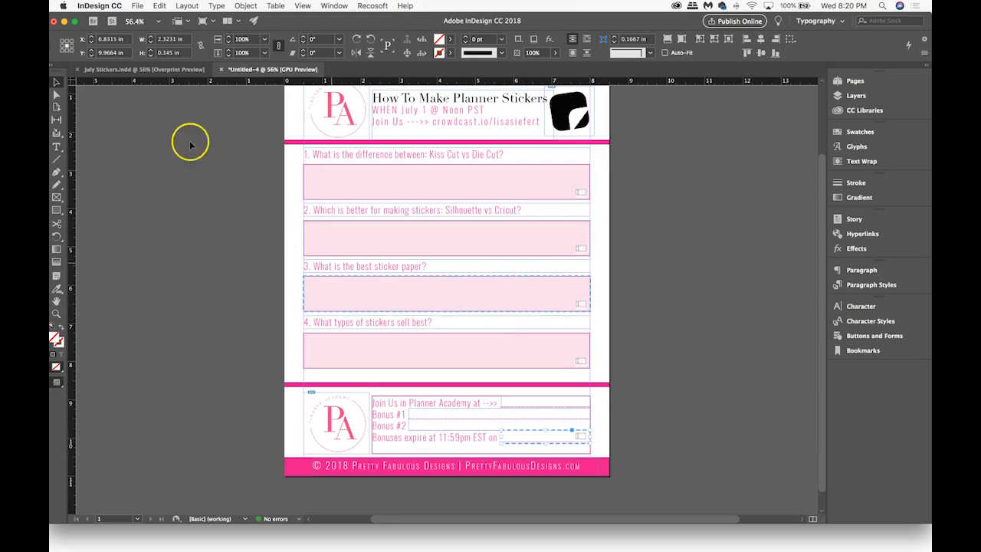
# Export the worksheet to the Desktop as an Adobe PDF (Interactive) file named Untitled-4, accepting the conversion to RGB
pyautogui.click(137, 6)
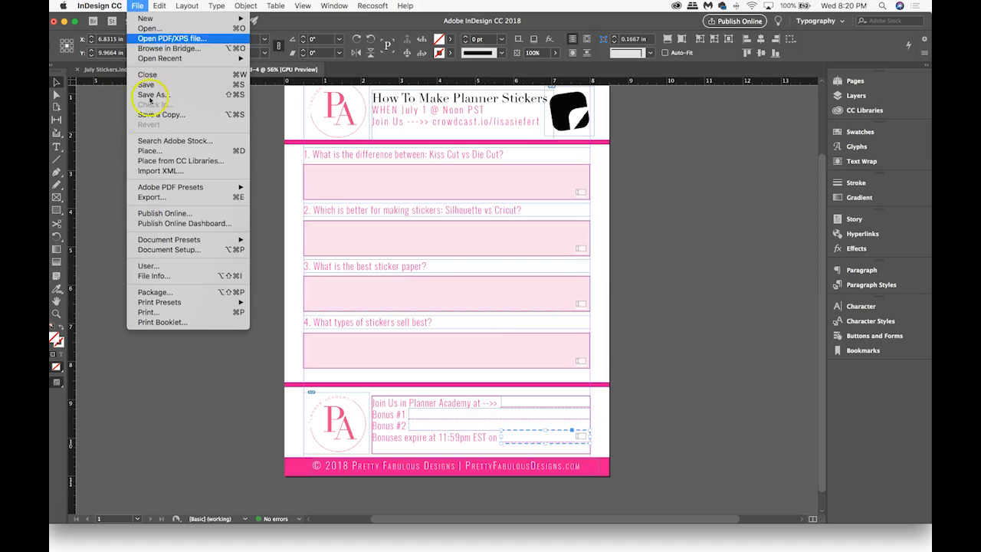
pyautogui.click(169, 198)
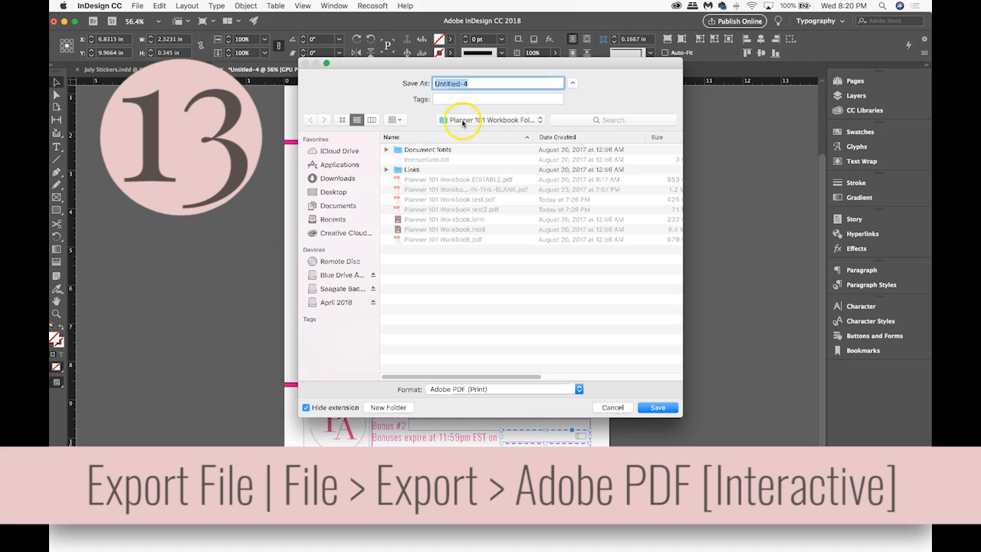
pyautogui.click(463, 121)
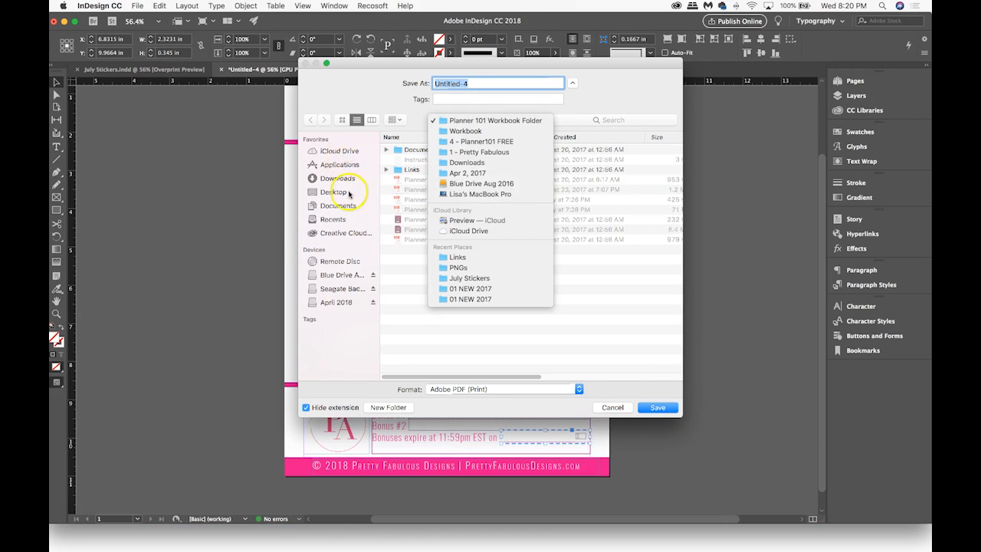
pyautogui.click(334, 190)
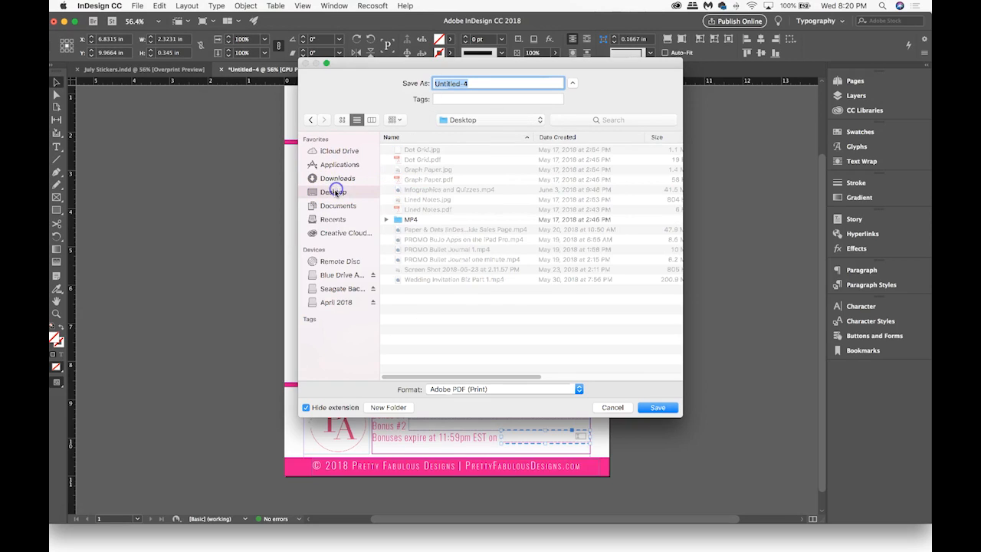
pyautogui.click(546, 390)
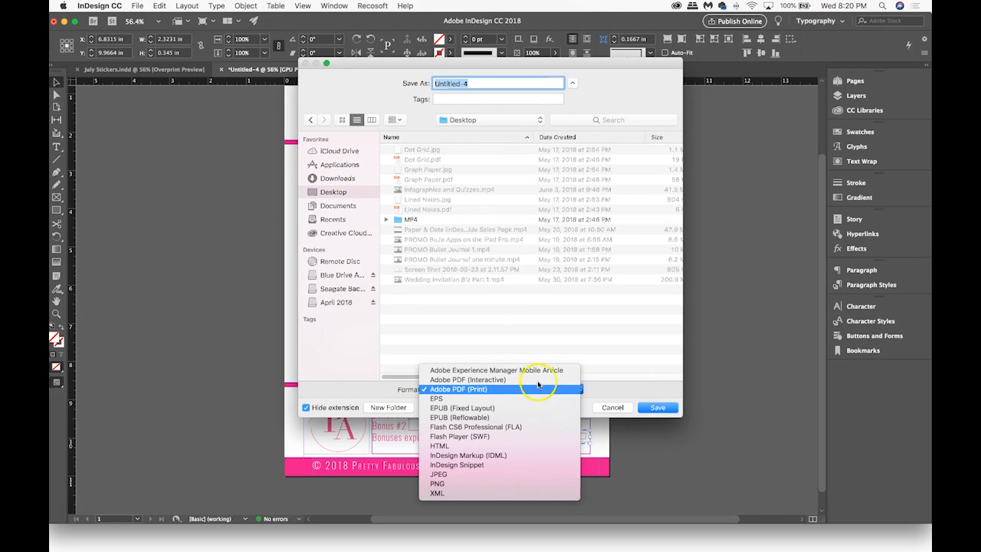
pyautogui.click(534, 379)
pyautogui.click(658, 407)
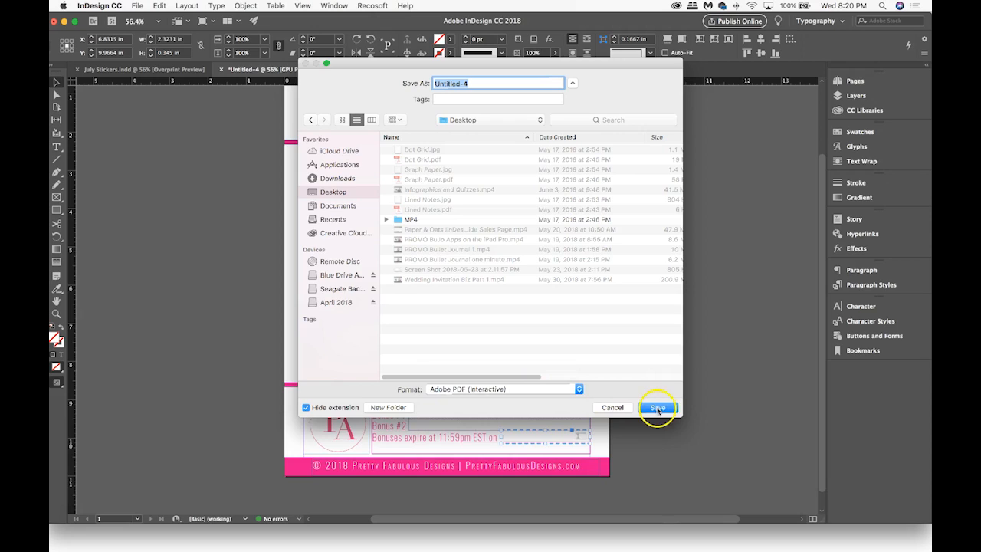
pyautogui.click(639, 412)
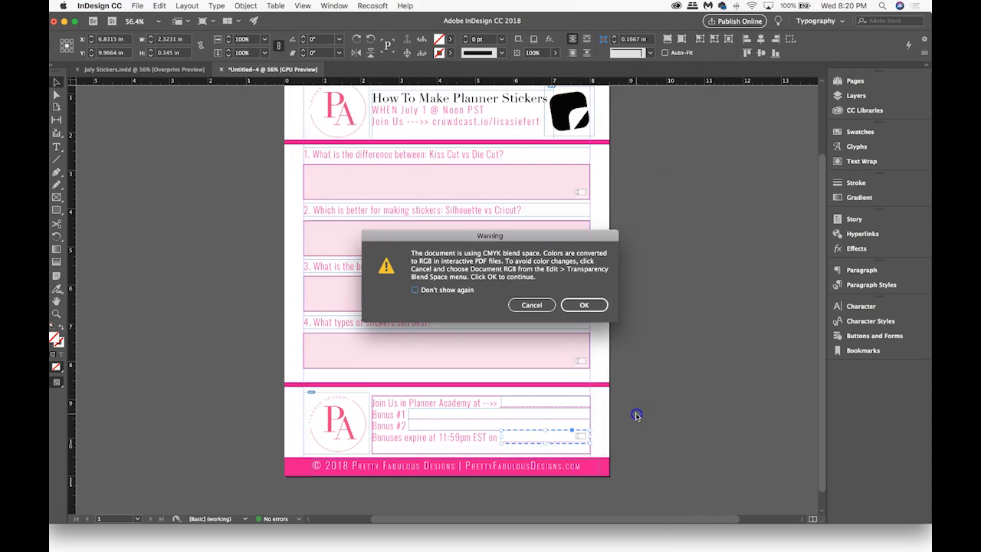
pyautogui.click(584, 307)
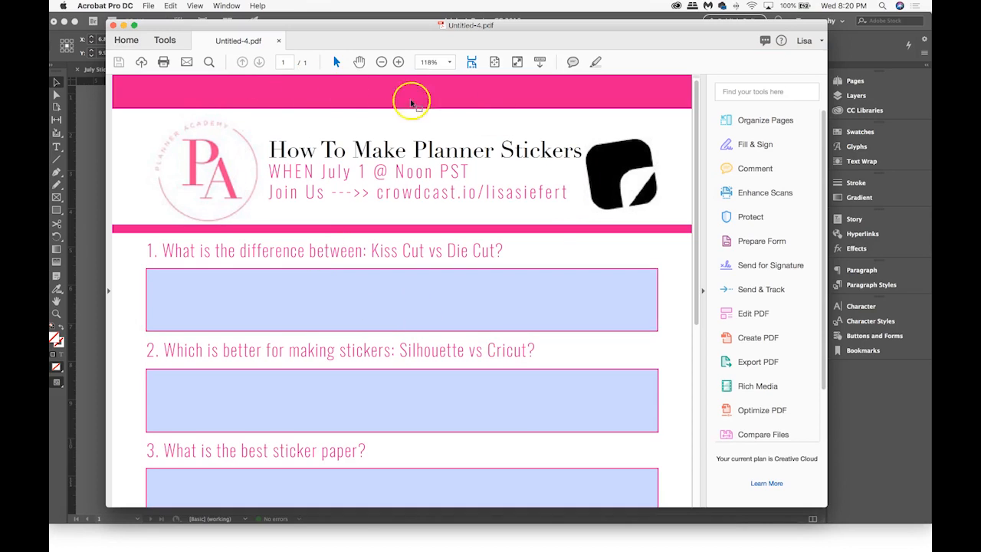
# Enlarge the exported PDF's window in Acrobat and fill the question 1 box with "This is the greatest webinar indesign tutorial ever!!"
pyautogui.moveTo(350, 26); pyautogui.dragTo(296, 6)
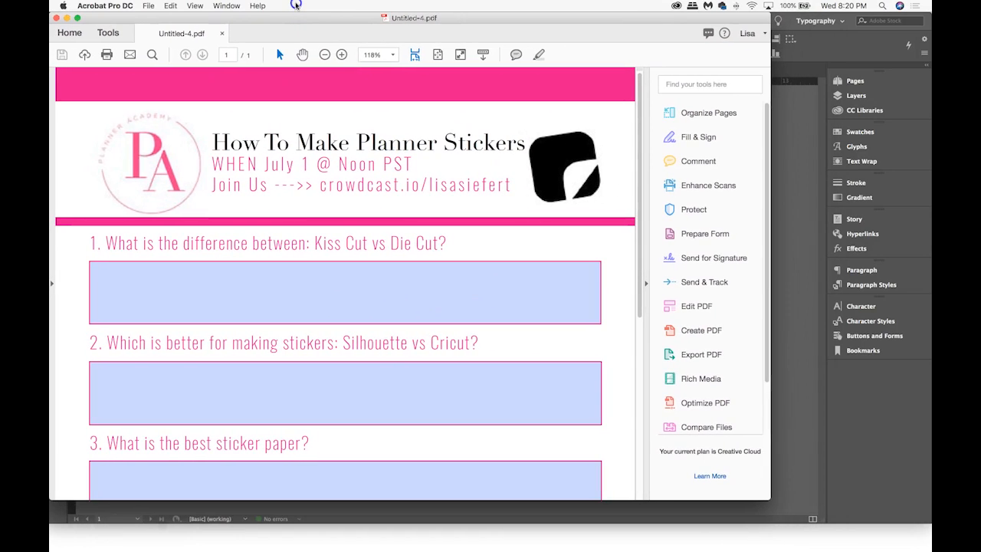
pyautogui.moveTo(767, 499); pyautogui.dragTo(932, 524)
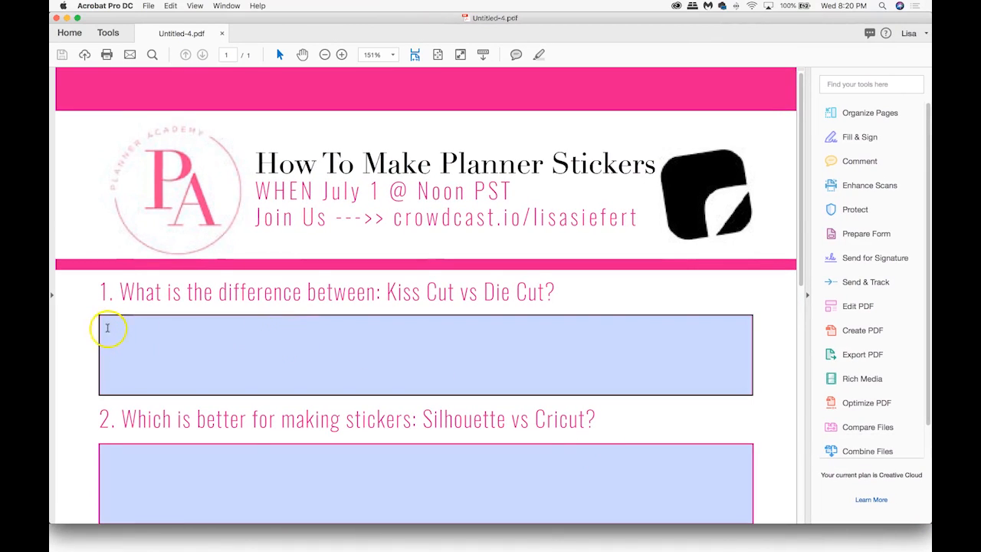
pyautogui.click(108, 328)
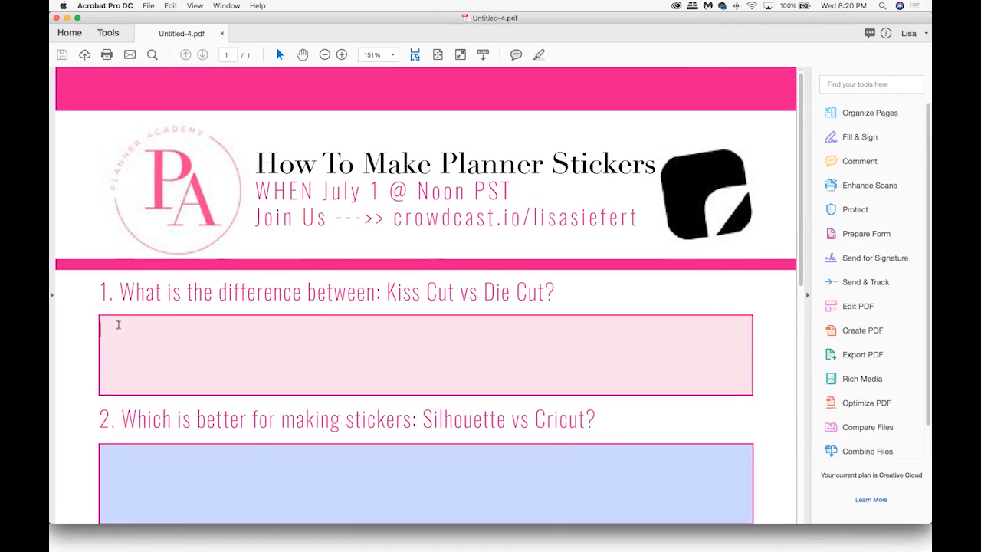
pyautogui.write('This is the g')
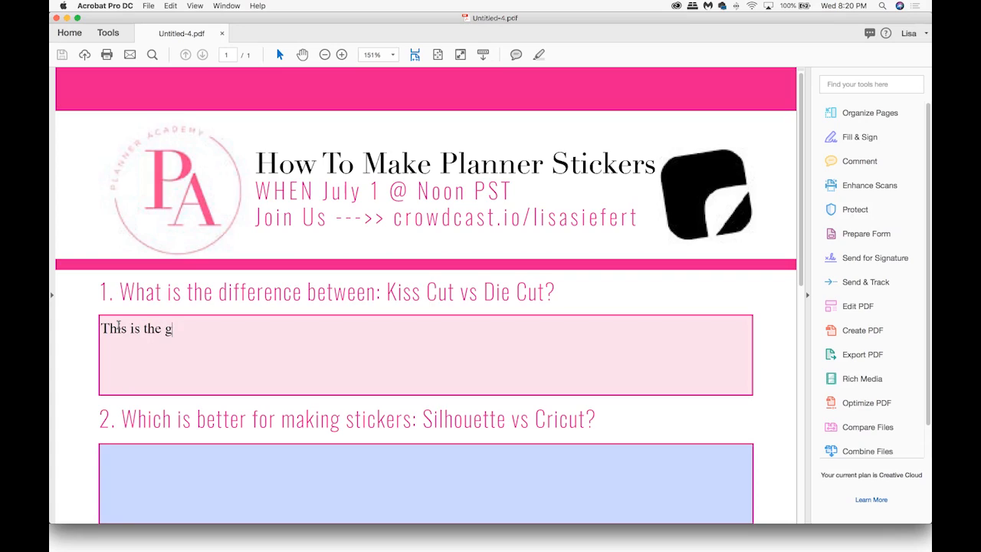
pyautogui.write('reatest webinar indesign t')
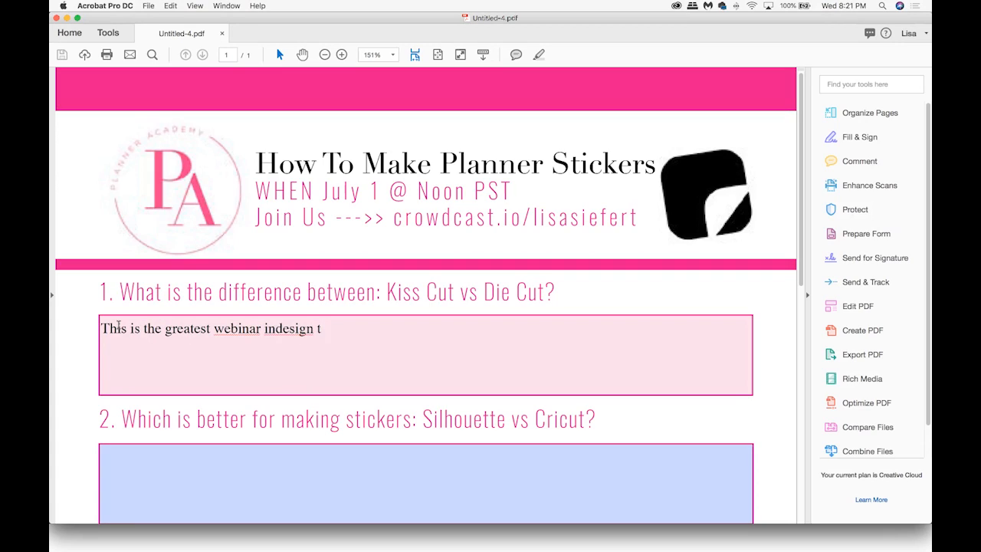
pyautogui.write('utorial ever!!')
pyautogui.press('Tab')
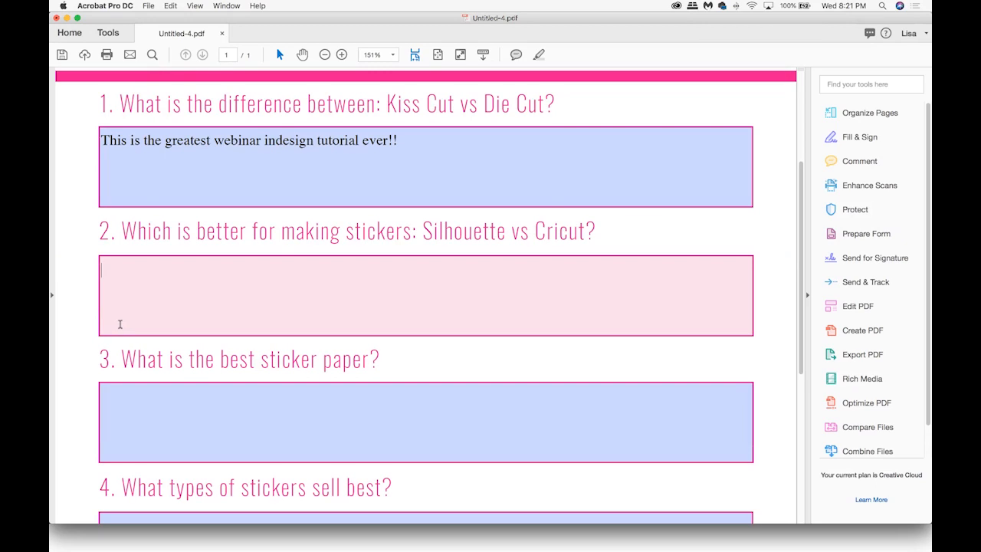
# Enter "Text box #2", "Tab" and "New box" in the answer boxes for questions 2, 3 and 4 respectively
pyautogui.write('Text box #2')
pyautogui.press('Tab')
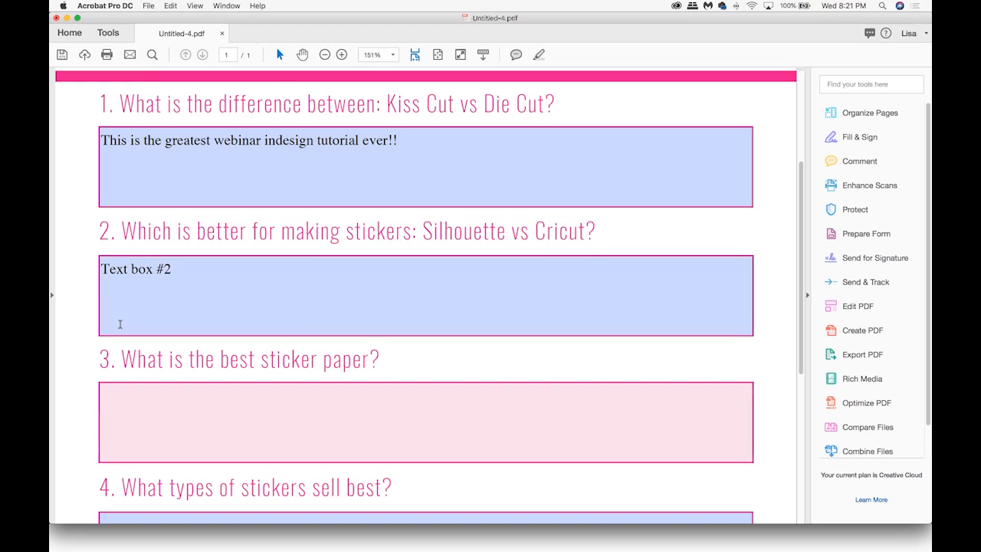
pyautogui.press('Tab')
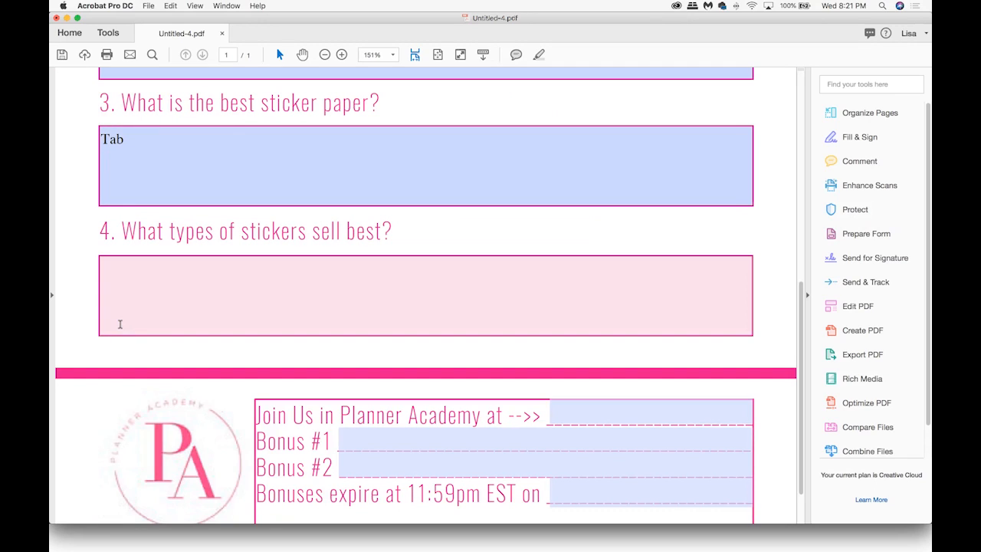
pyautogui.write('sdkjf')
pyautogui.press('BackSpace')
pyautogui.press('BackSpace')
pyautogui.press('BackSpace')
pyautogui.press('BackSpace')
pyautogui.press('BackSpace')
pyautogui.write('New box')
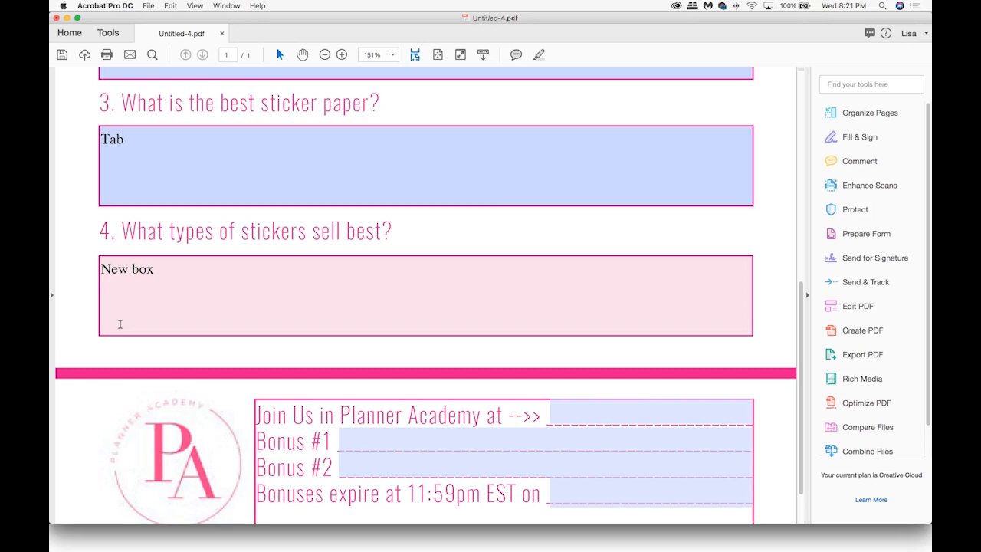
pyautogui.press('Tab')
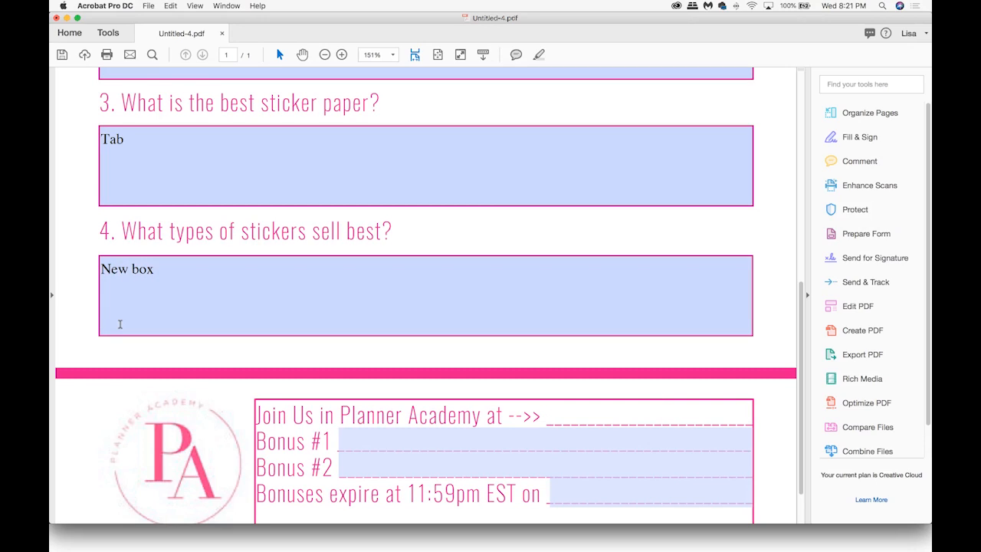
# Fill the Join Us, Bonus #1 and bonus-expiry blanks with a first name and the Bonus #2 blank with "hello"
pyautogui.write('lisa')
pyautogui.press('Tab')
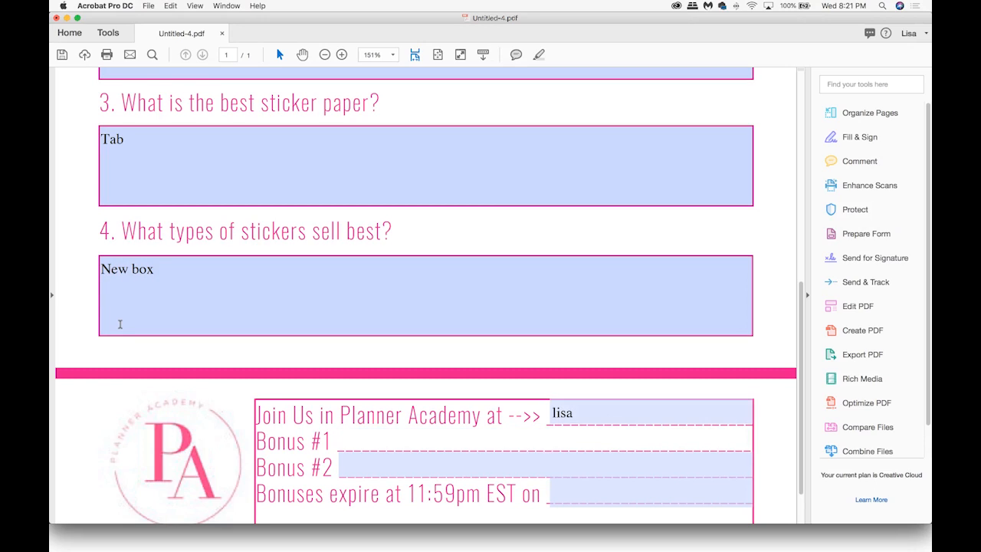
pyautogui.write('lisa')
pyautogui.press('Tab')
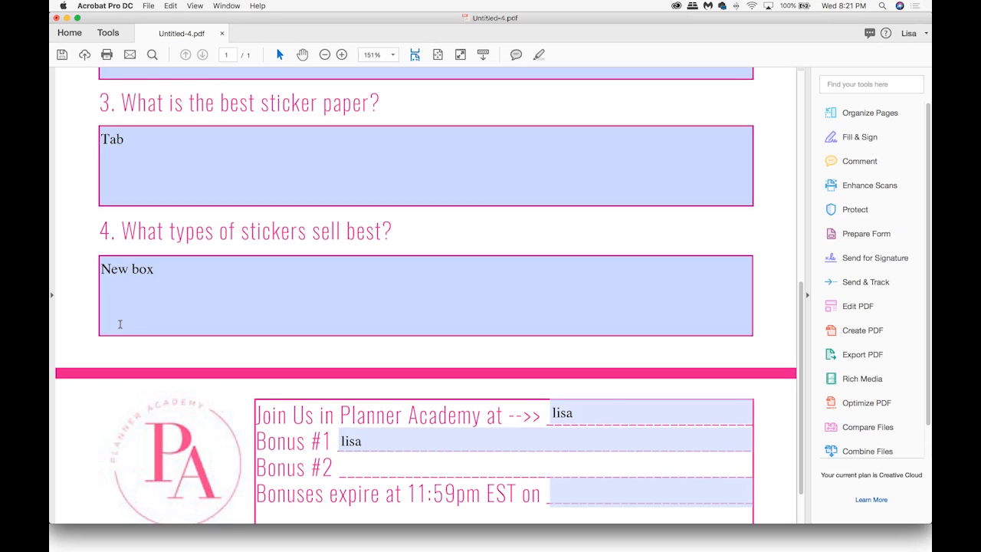
pyautogui.write('hello')
pyautogui.press('Tab')
pyautogui.write('lisa')
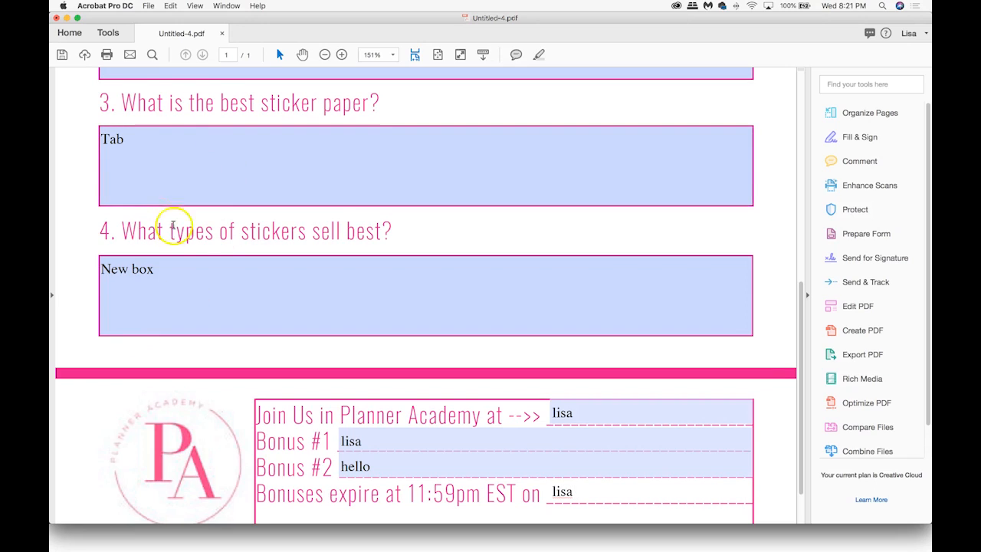
# Place the text cursor back in the question 4 answer box at the end of its existing text
pyautogui.click(206, 271)
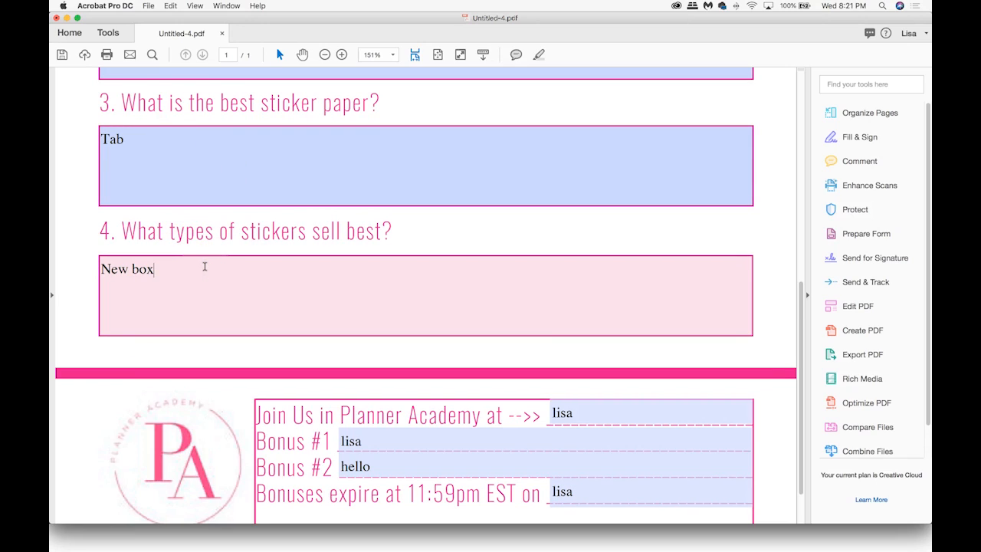
pyautogui.click(309, 293)
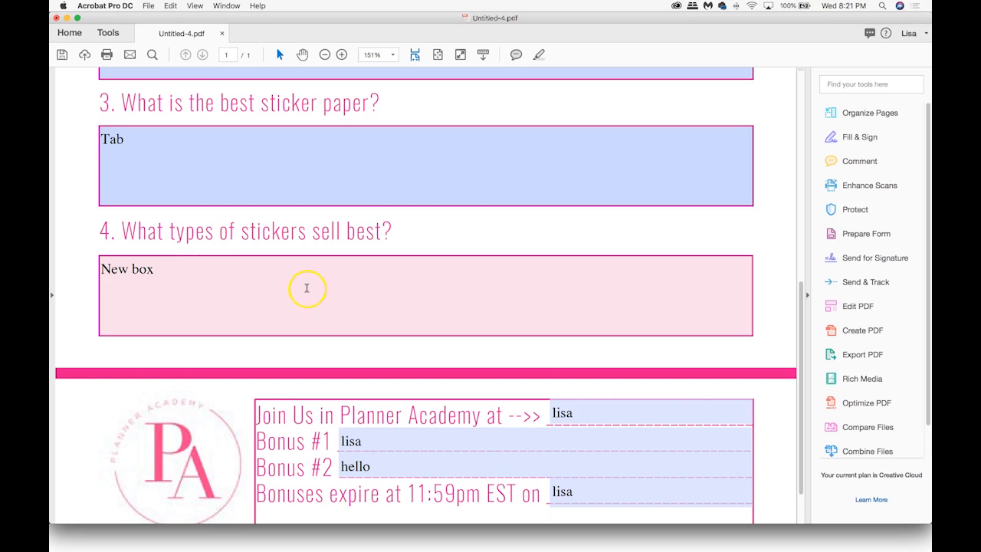